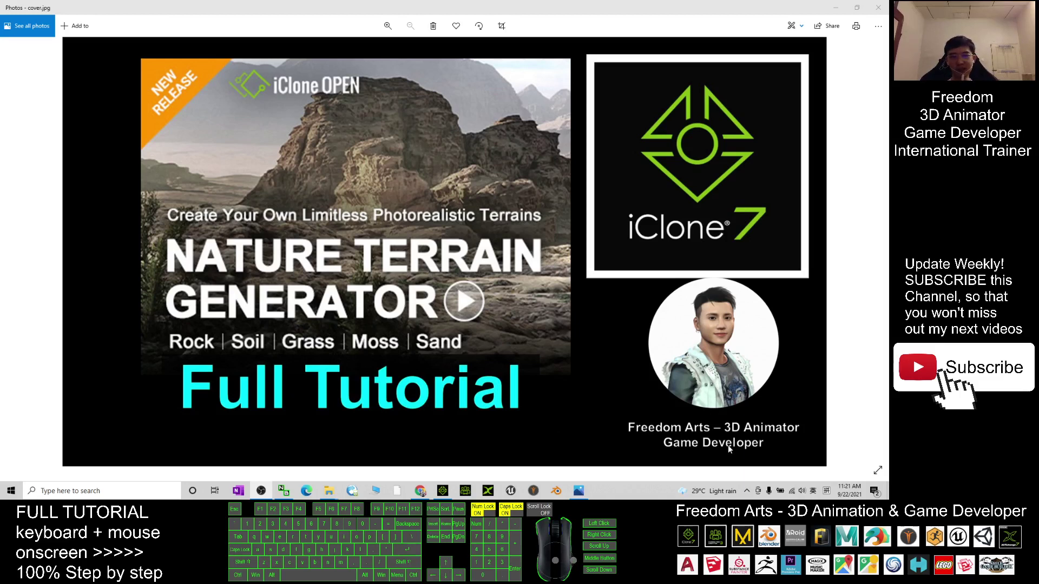
mouse_move(330, 492)
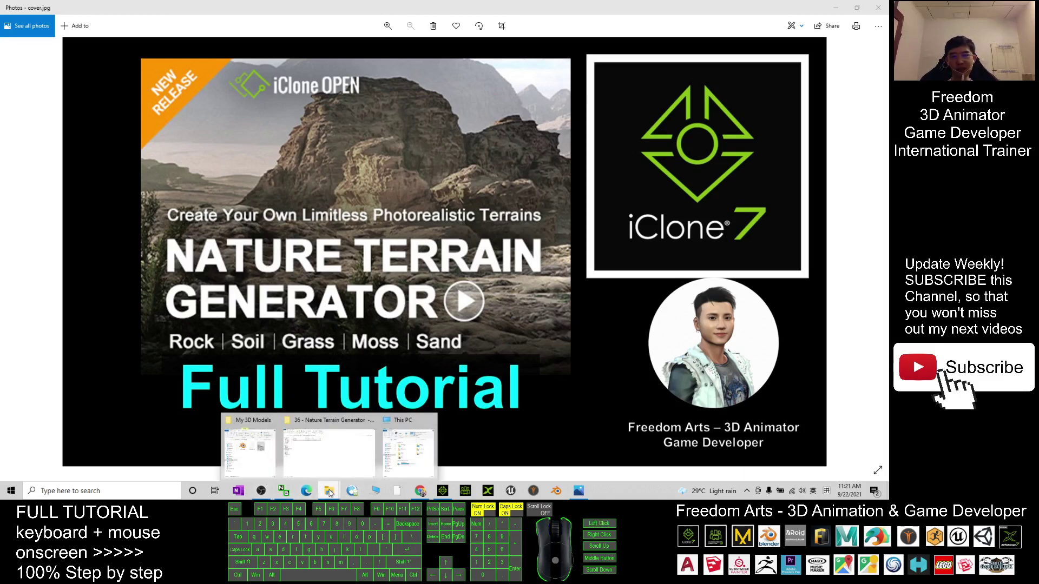
left_click(669, 169)
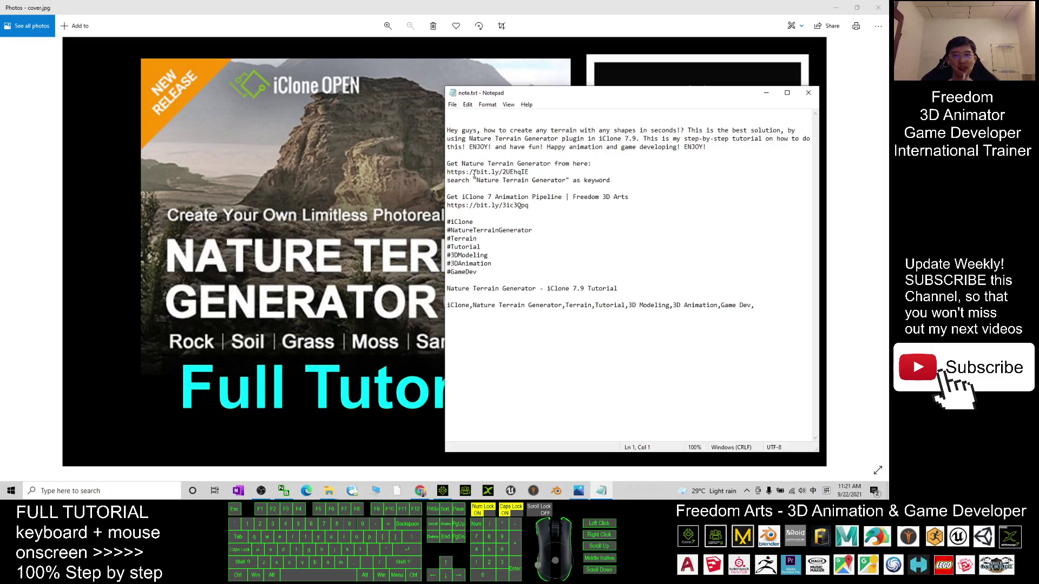
left_click_drag(447, 171, 529, 170)
key("ctrl+c")
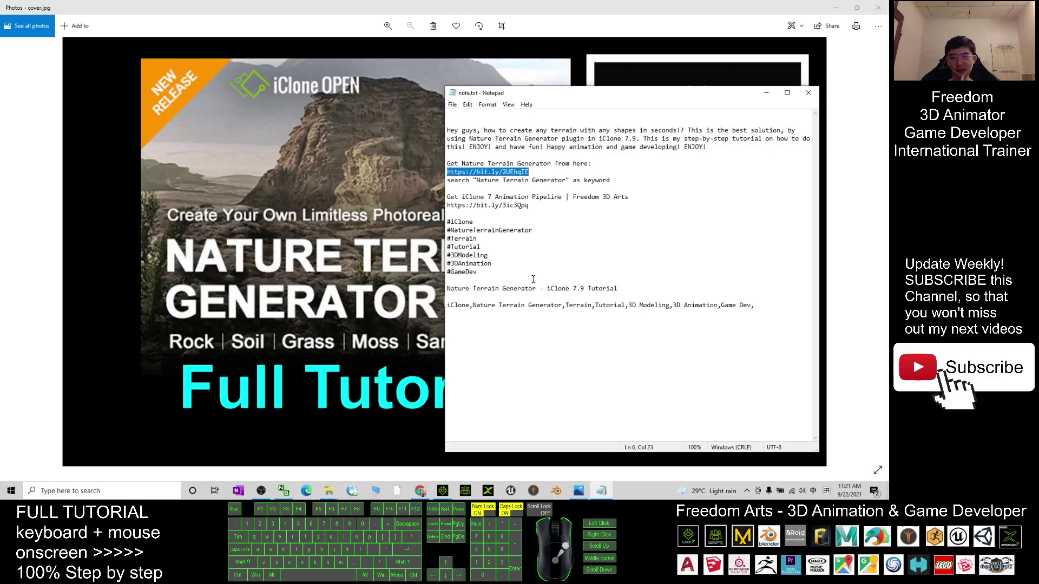
left_click(420, 491)
key("ctrl+v")
key("Return")
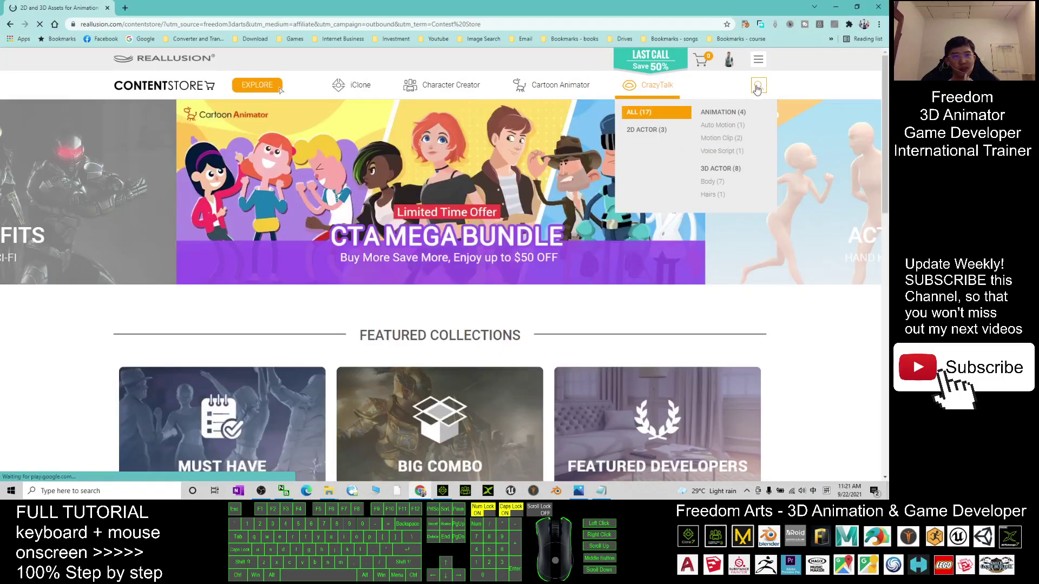
- Search the content store for "nature terrain generator" and open the Nature Terrain Generator product page
left_click(758, 86)
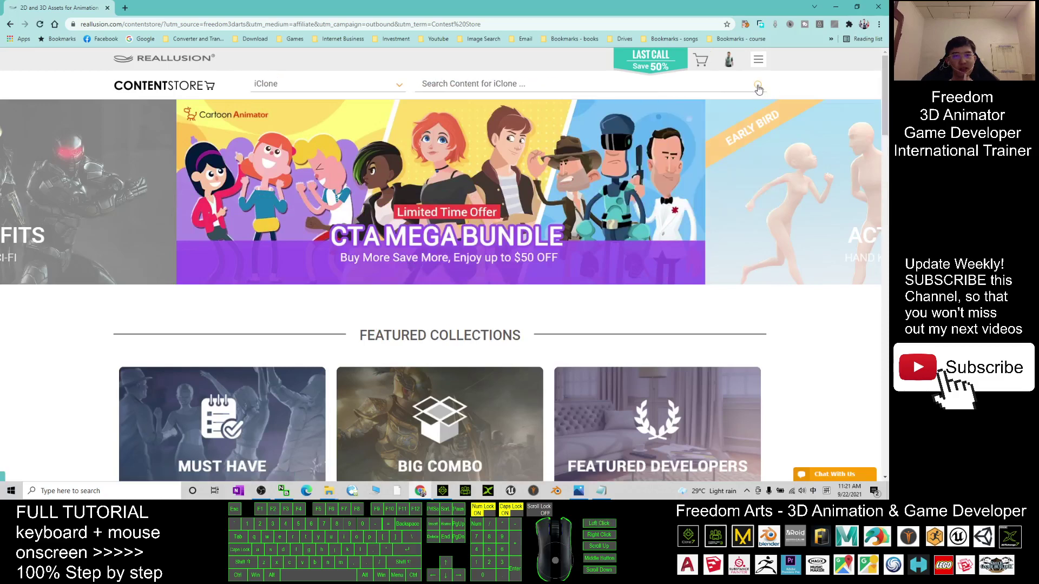
left_click(530, 84)
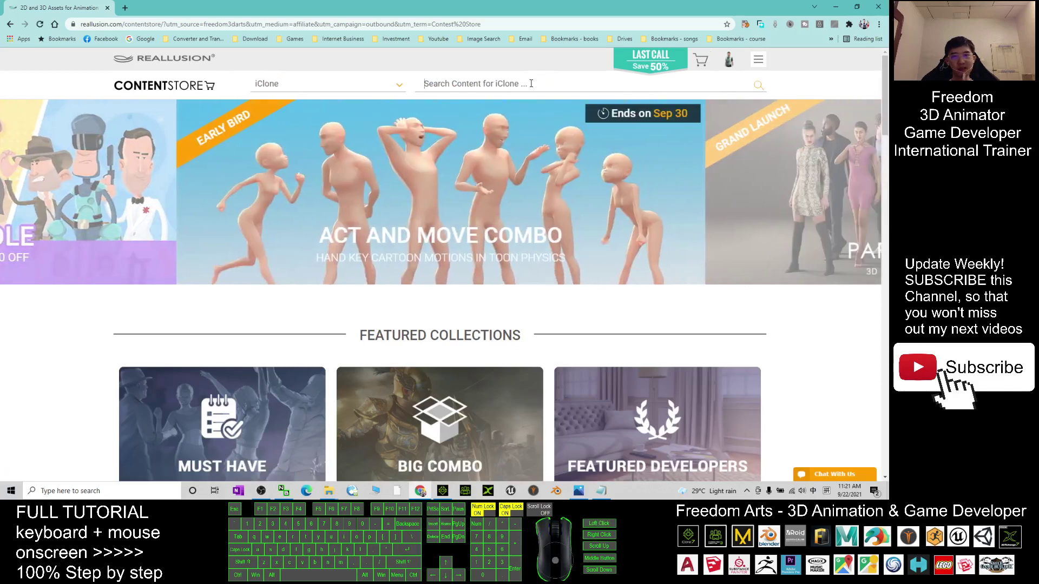
type("natu")
key("BackSpace")
key("BackSpace")
key("BackSpace")
key("BackSpace")
key("alt+shift")
type("nature teraa")
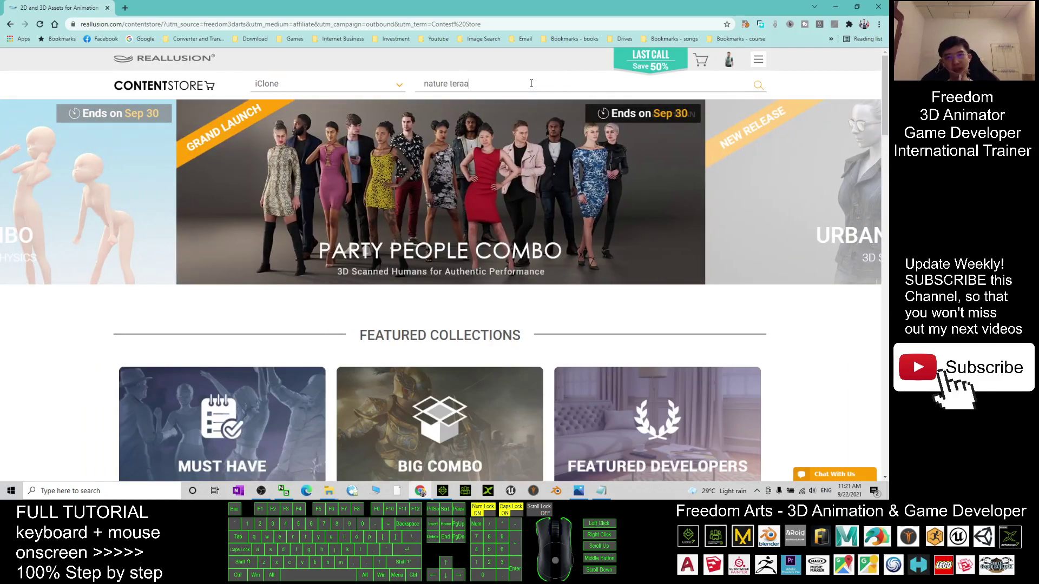
key("BackSpace")
key("BackSpace")
type("rain generat")
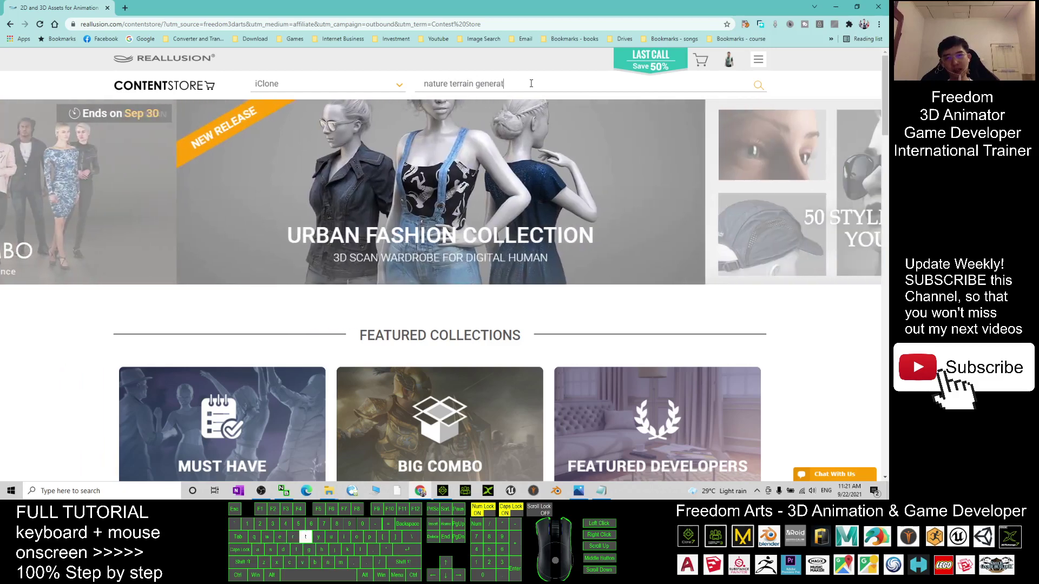
type("or")
key("Return")
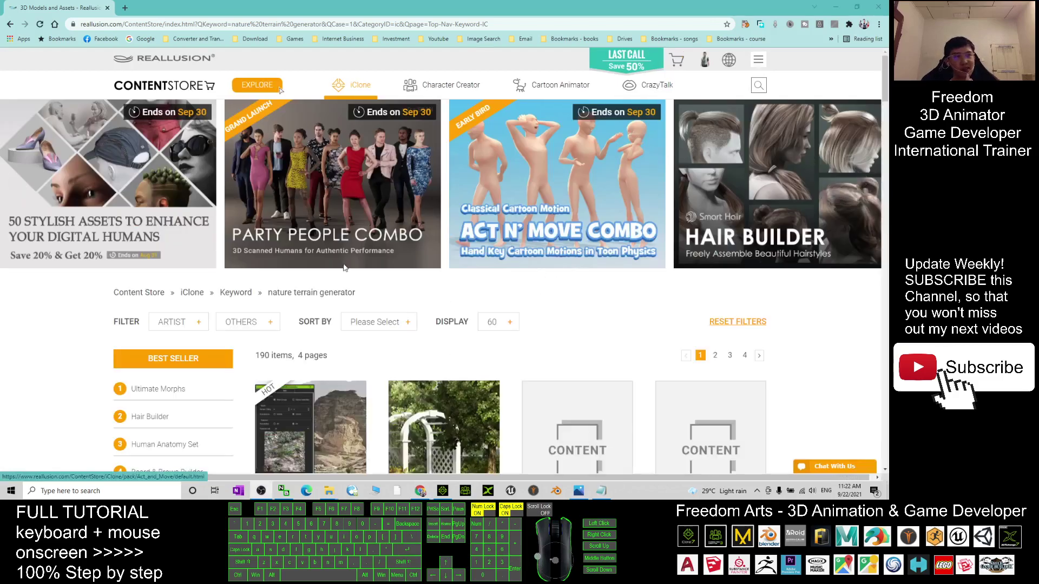
scroll(325, 276, "down", 3)
left_click(304, 282)
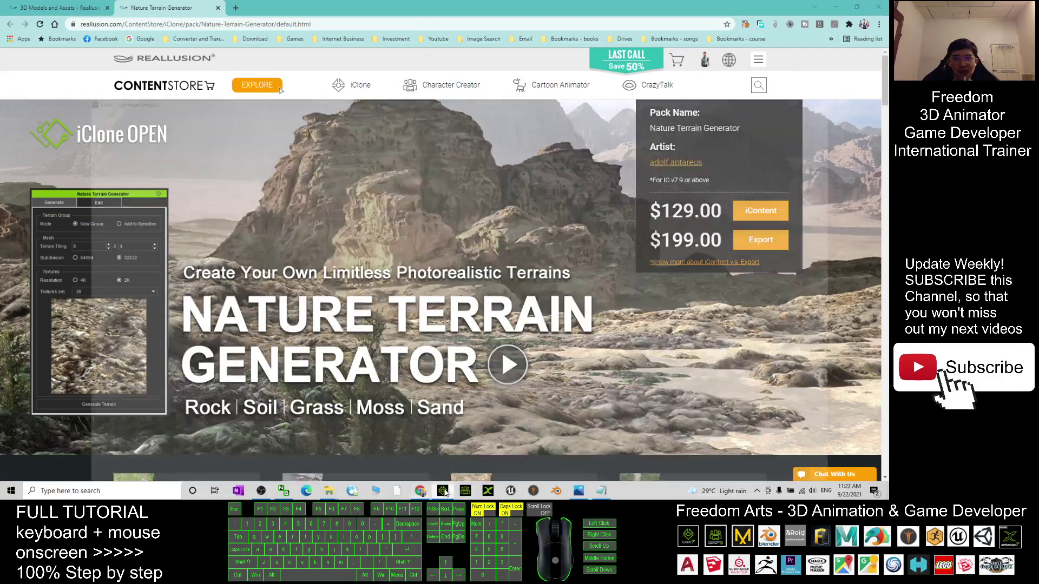
- Switch to iClone 7 and open the Nature Terrain Generator plugin, placing its window beside the scene contents
left_click(443, 490)
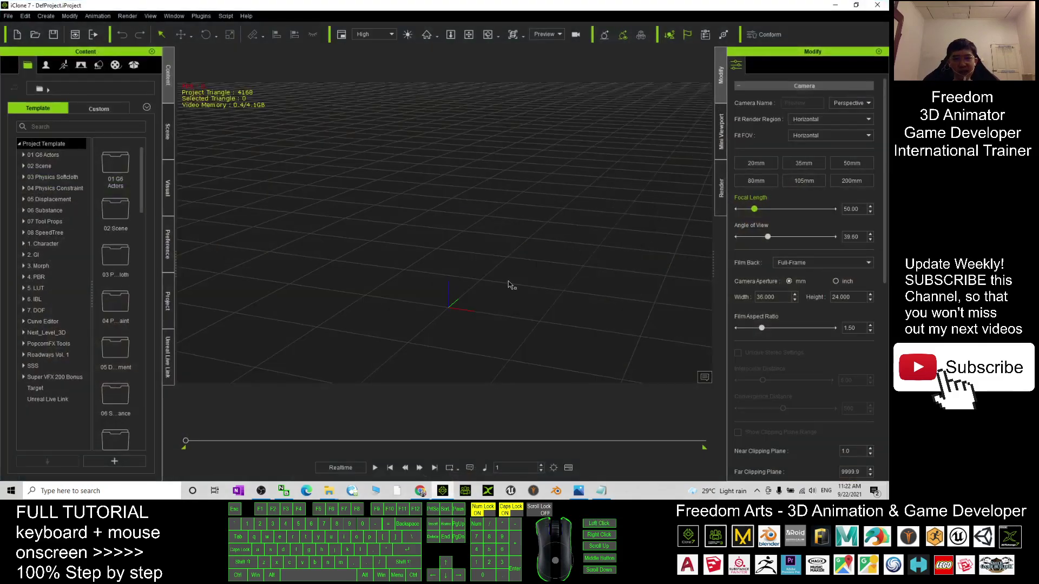
right_click(418, 490)
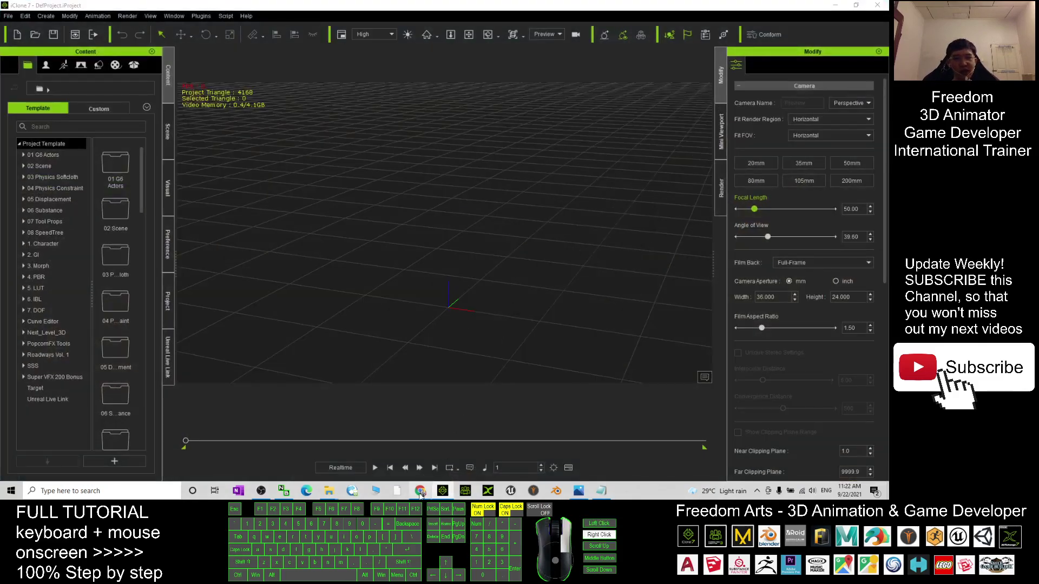
left_click(414, 471)
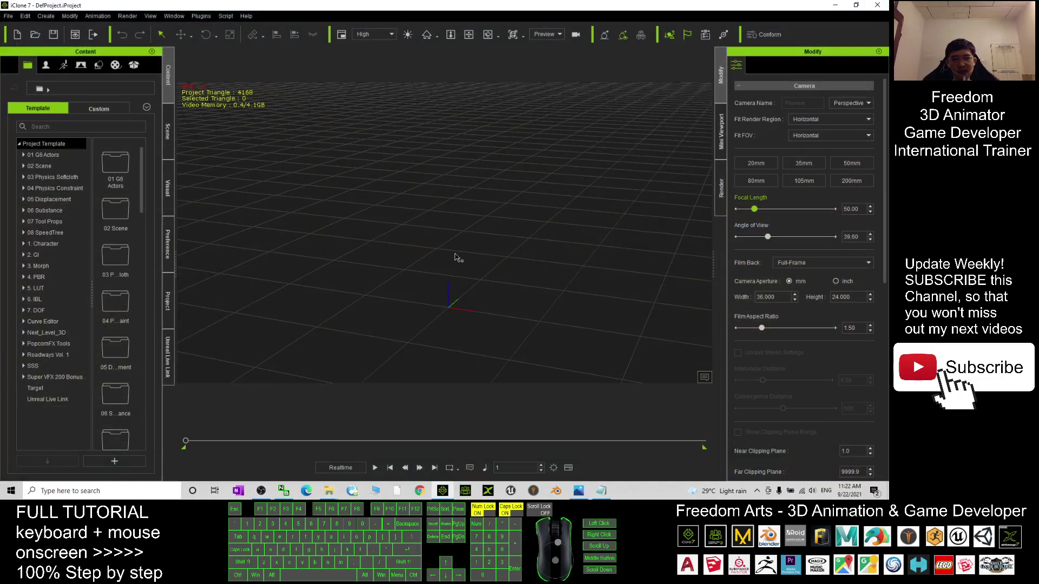
left_click(199, 16)
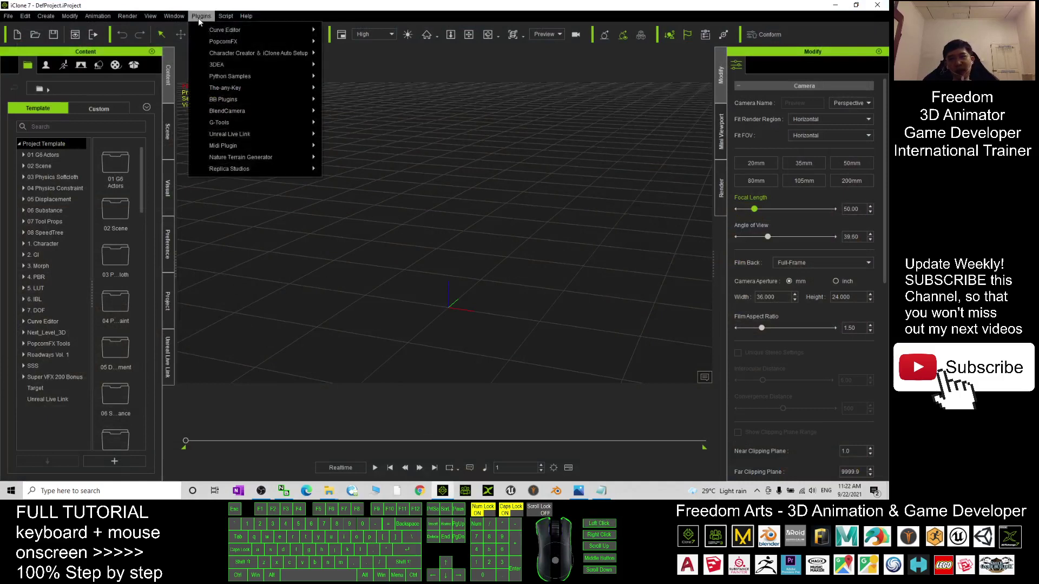
mouse_move(232, 158)
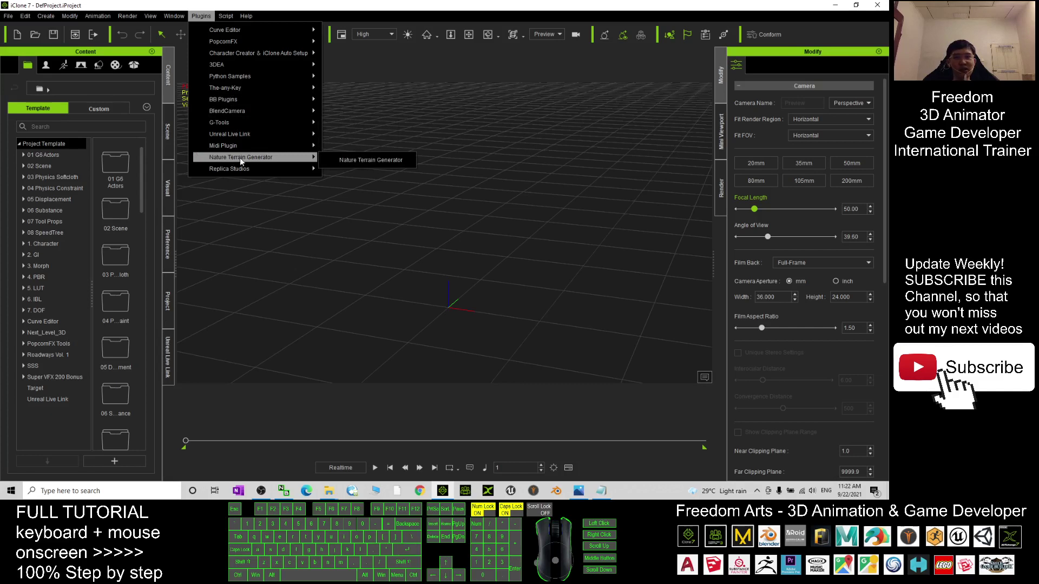
left_click(364, 158)
left_click_drag(407, 143, 302, 122)
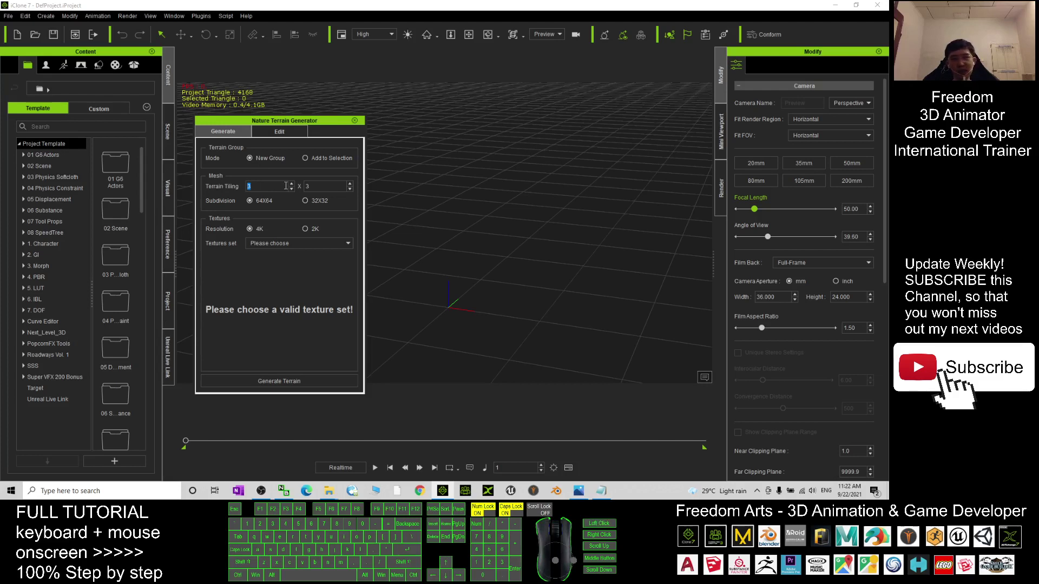
- Generate a new 2 x 2 terrain group with 32X32 subdivision, 2K resolution and textures set 03
type("2")
key("Tab")
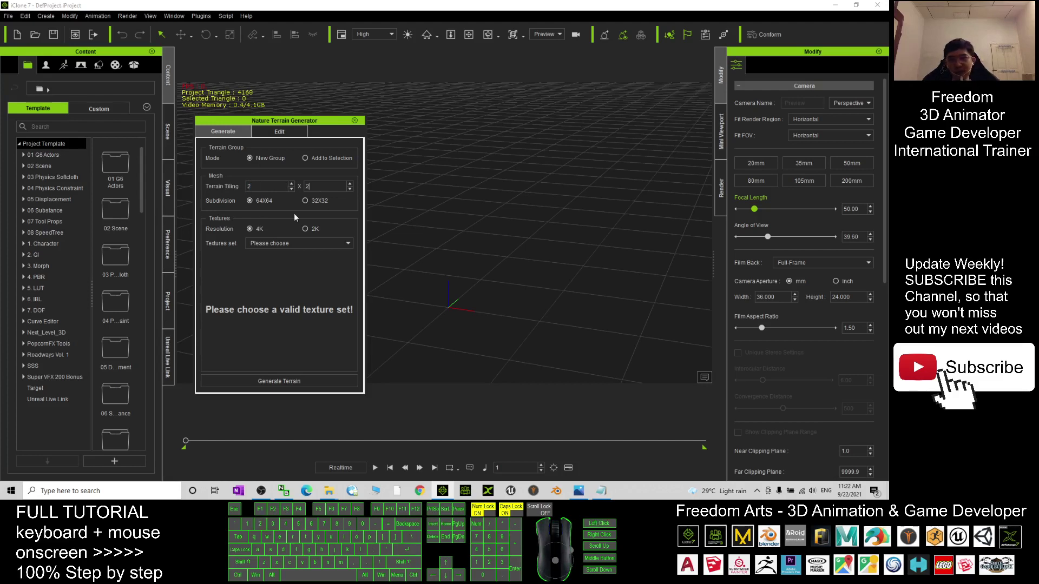
left_click(305, 200)
left_click(306, 228)
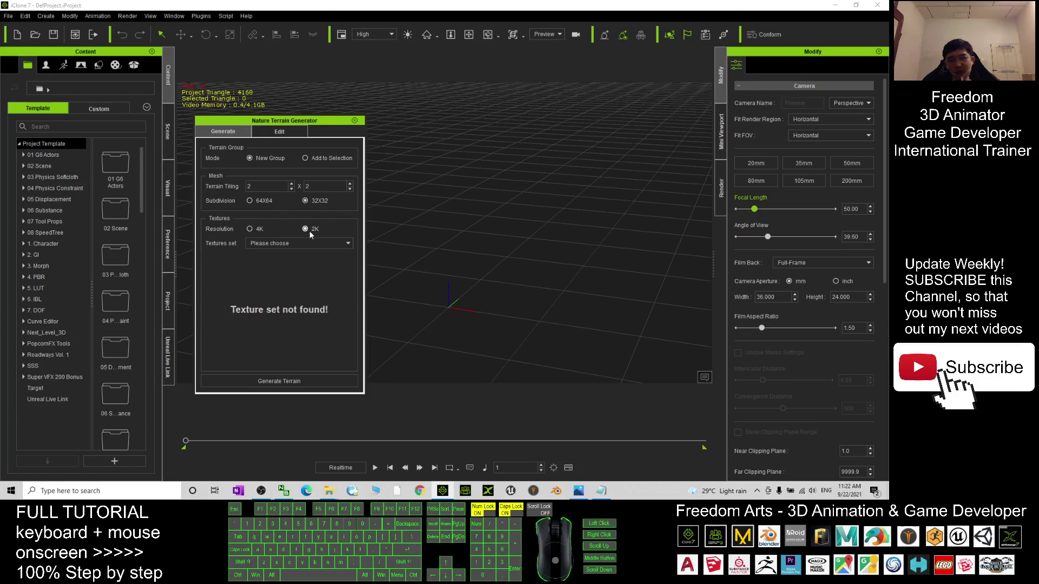
left_click(268, 242)
left_click(258, 271)
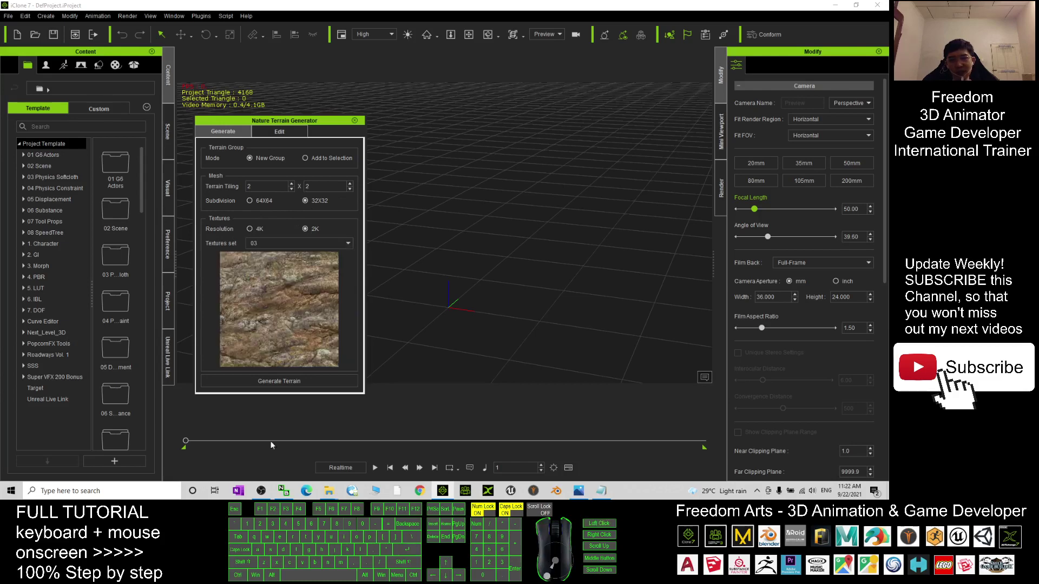
left_click(280, 383)
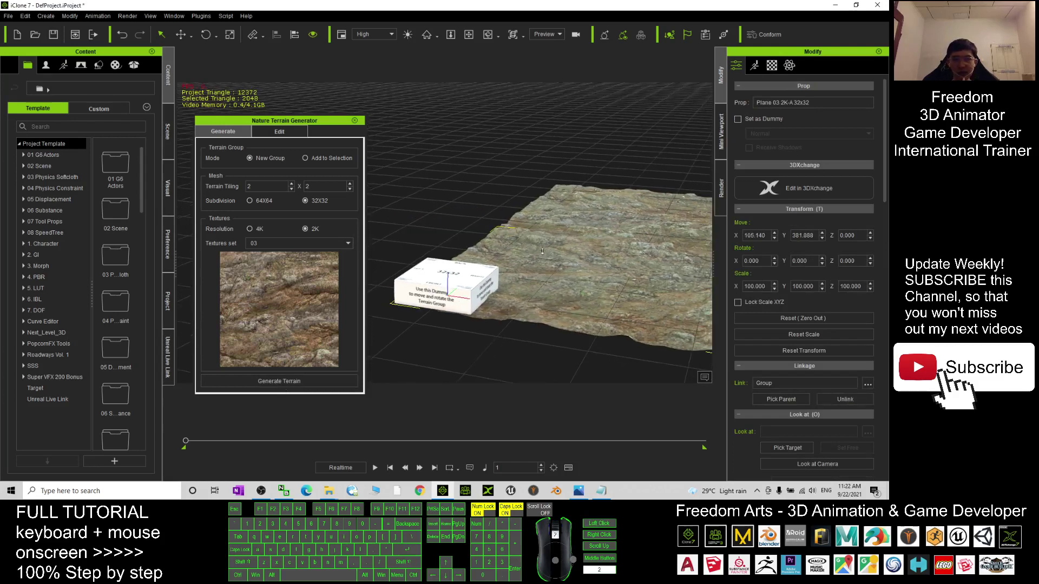
- Move the Nature Terrain Generator window clear of the viewport and bring the whole terrain into view
key("x")
left_click_drag(560, 253, 444, 287)
key("c")
left_click(333, 122)
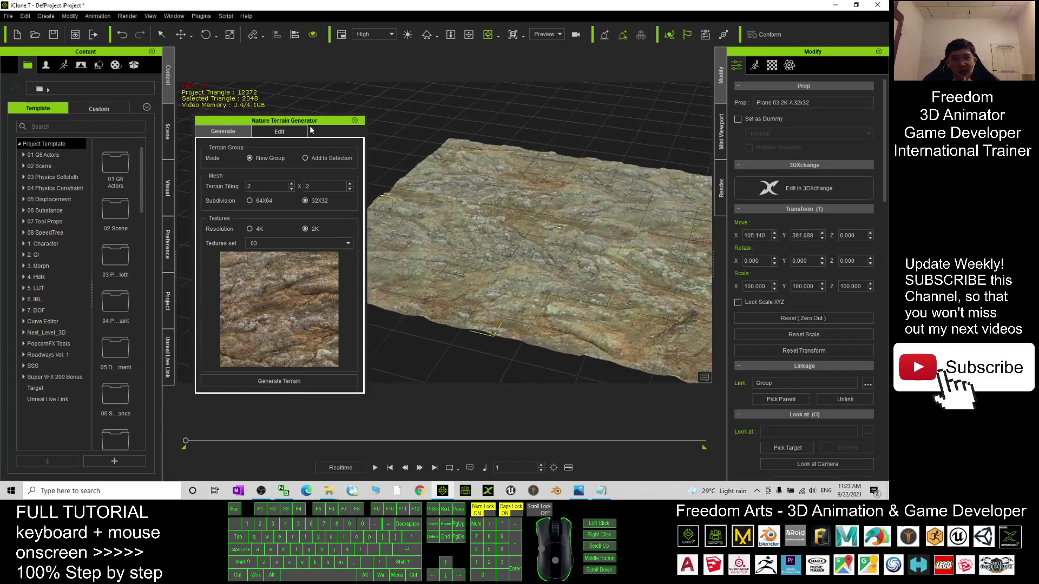
left_click_drag(333, 122, 867, 118)
key("x")
left_click_drag(598, 219, 514, 219)
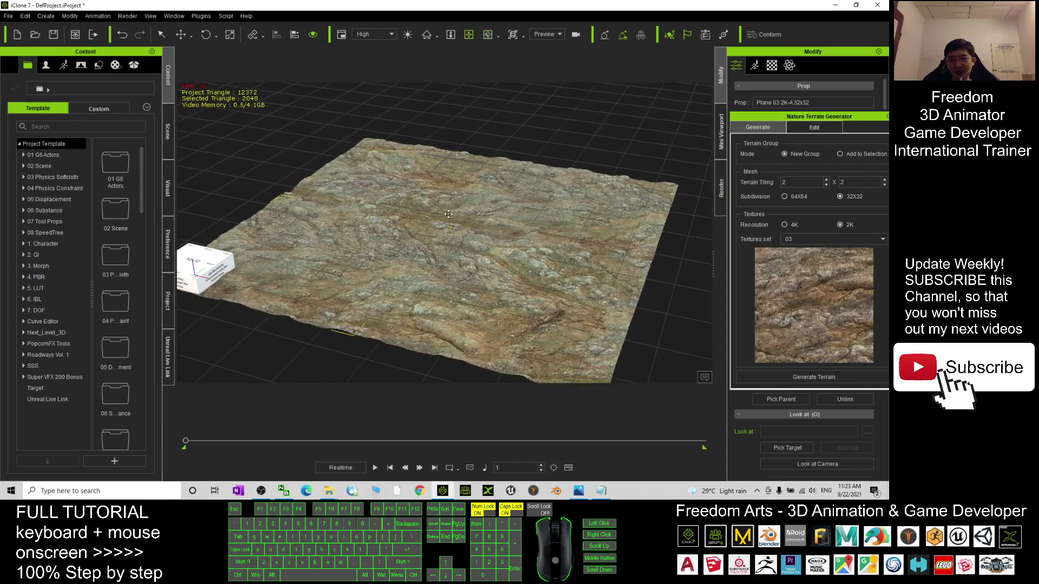
- Select the terrain's planes one at a time with the Move tool to examine the separate tiles of the 2 x 2 group
key("w")
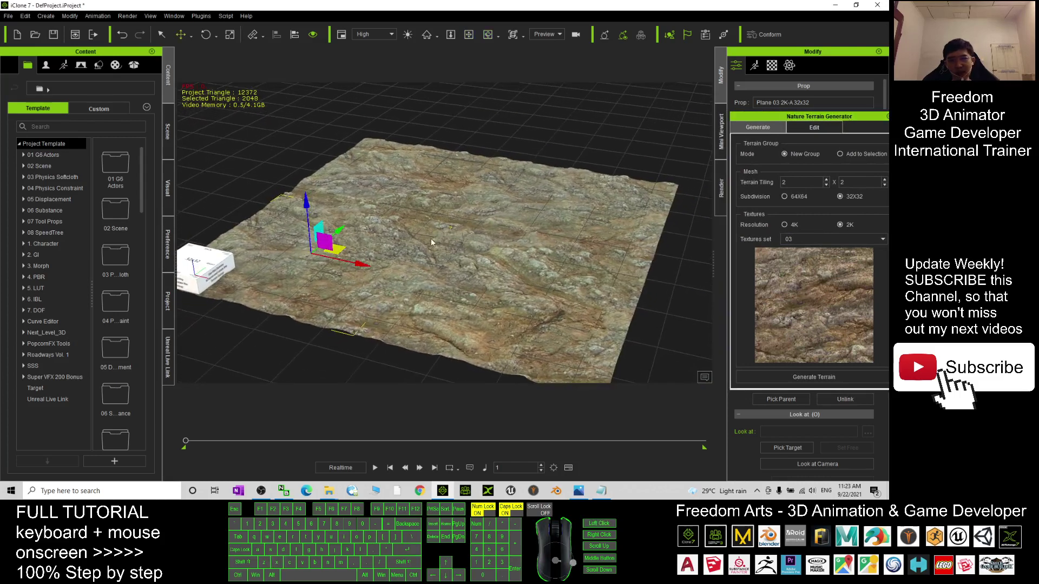
key("q")
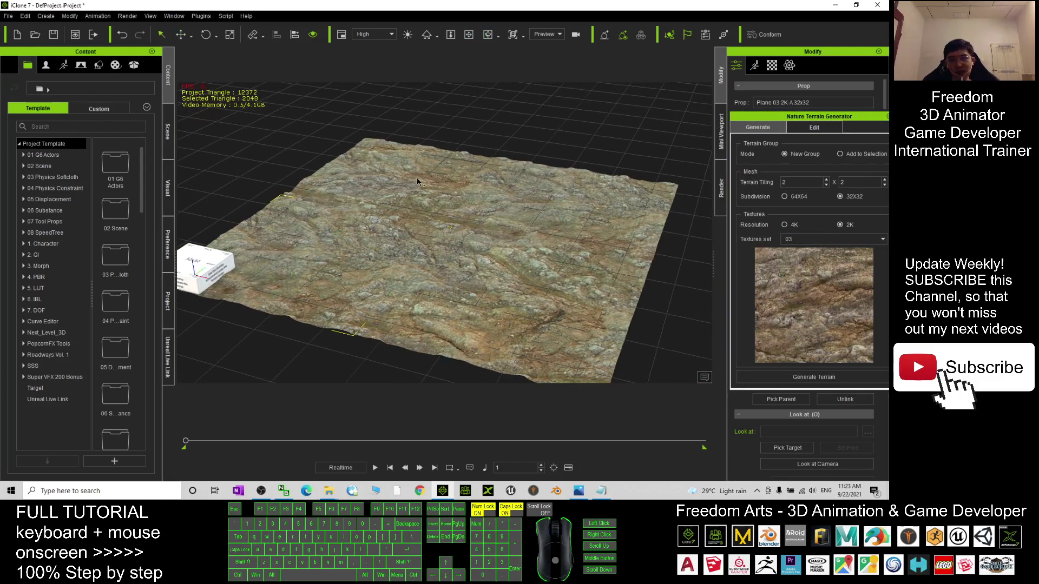
key("w")
left_click(398, 180)
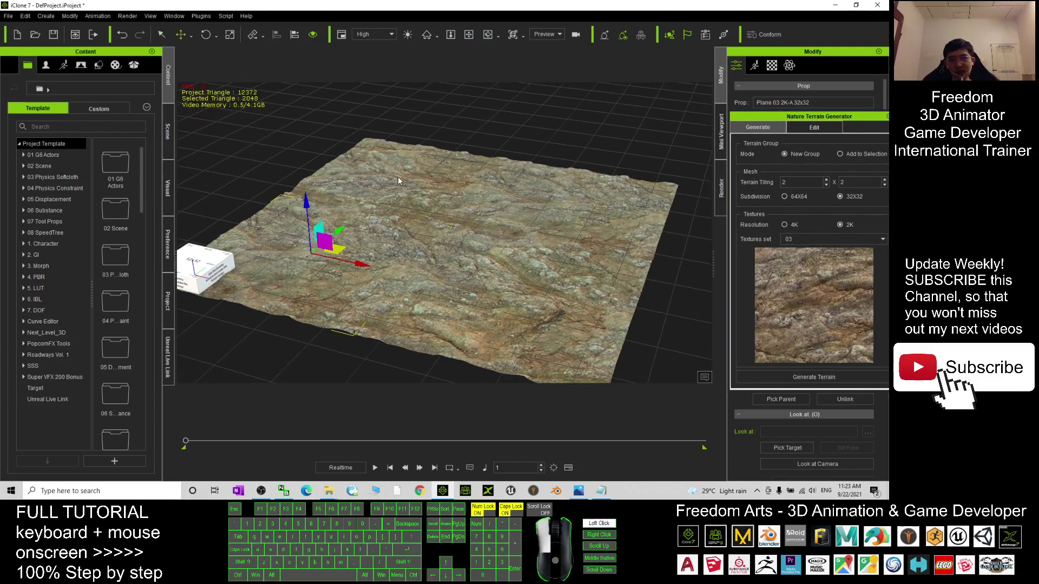
key("e")
key("w")
left_click(551, 194)
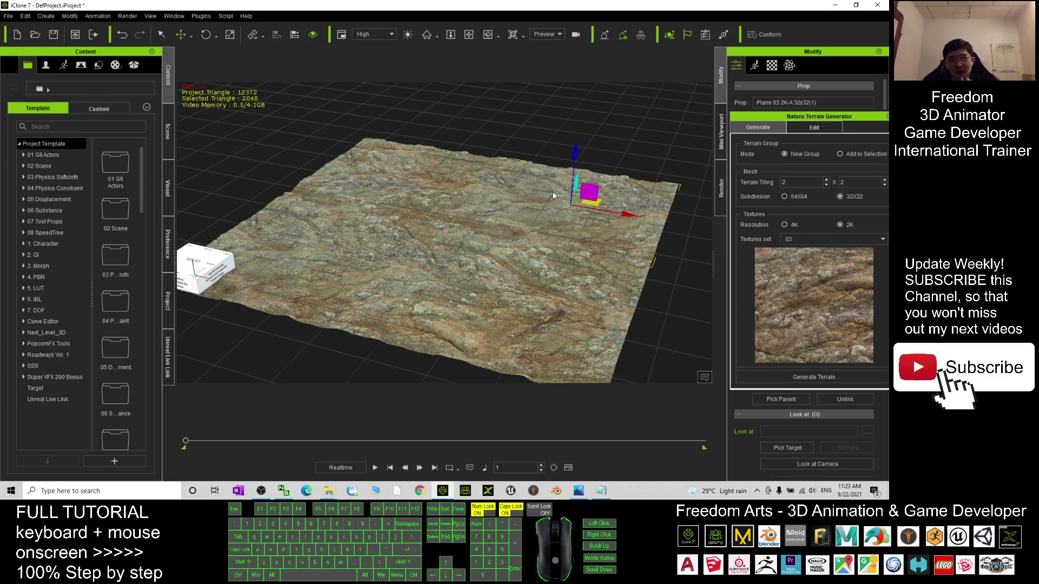
left_click(428, 181)
left_click(549, 200)
left_click(342, 243)
left_click(551, 318)
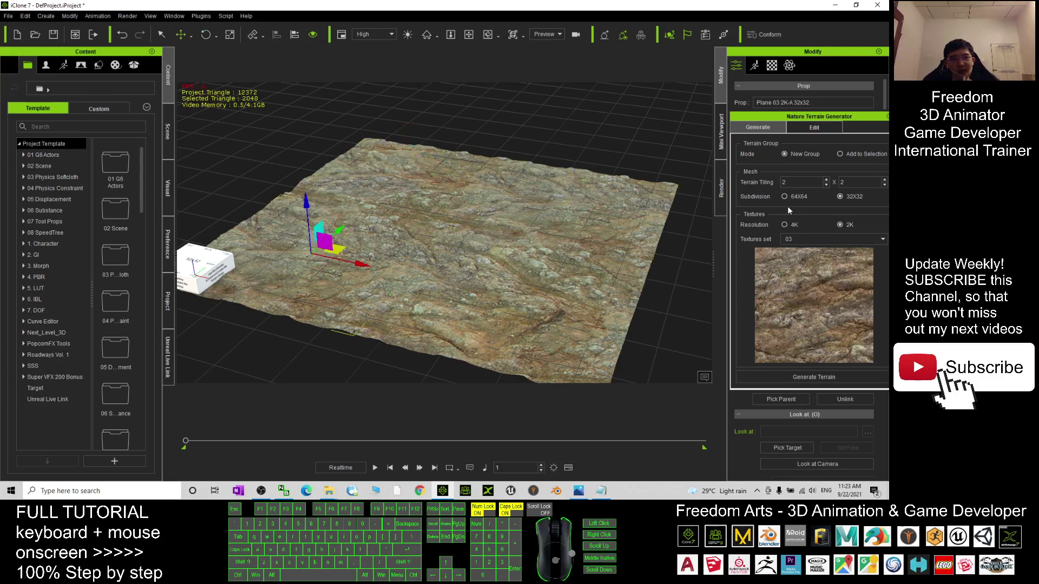
left_click(414, 174)
scroll(412, 215, "down", 2)
scroll(474, 250, "down", 2)
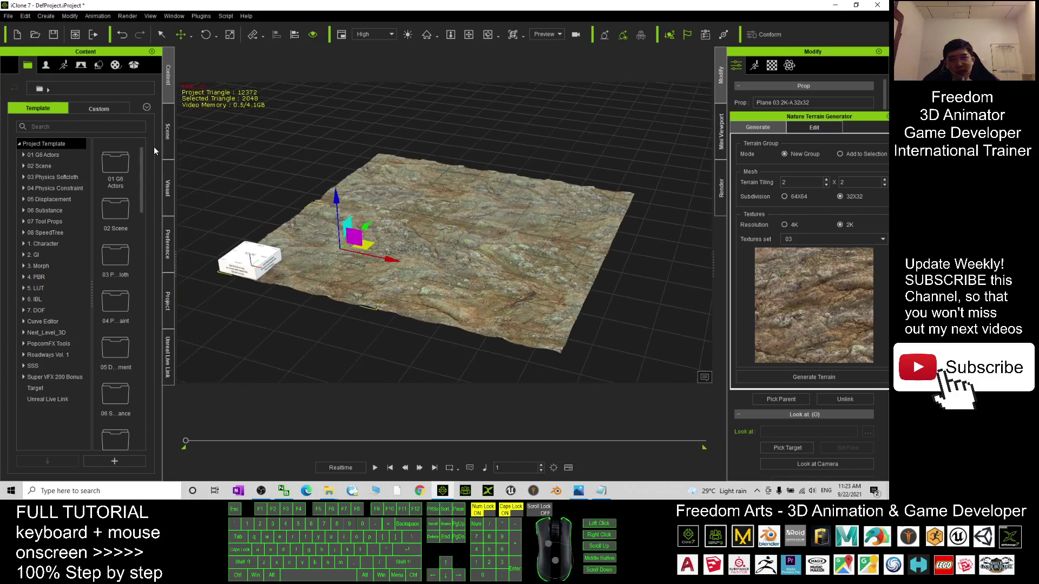
- Delete the terrain group dummy and its four Plane 03 tiles from the scene, keeping the Shadow Catcher
left_click(167, 133)
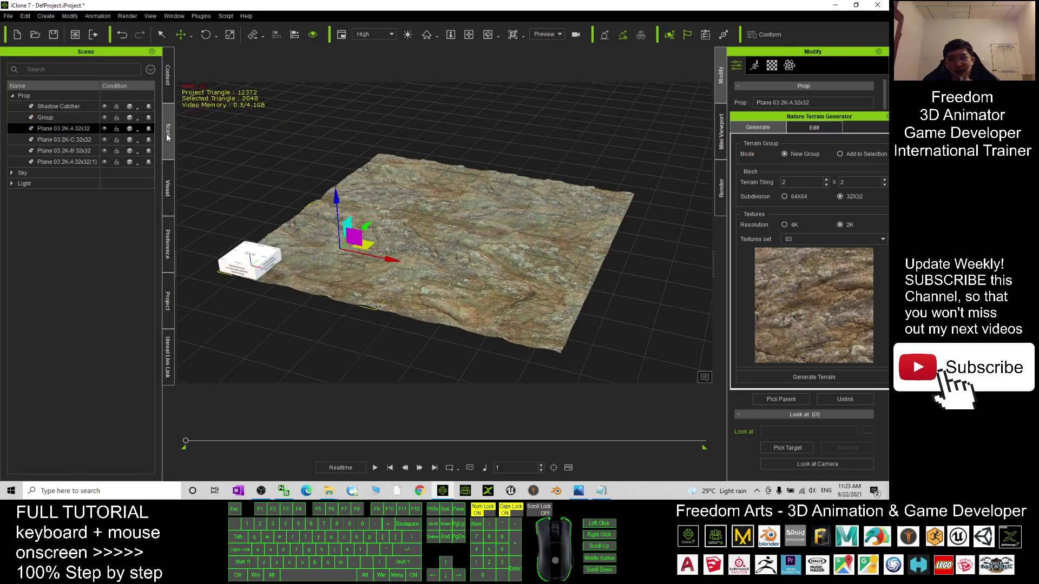
left_click(60, 118)
left_click(48, 162, "shift")
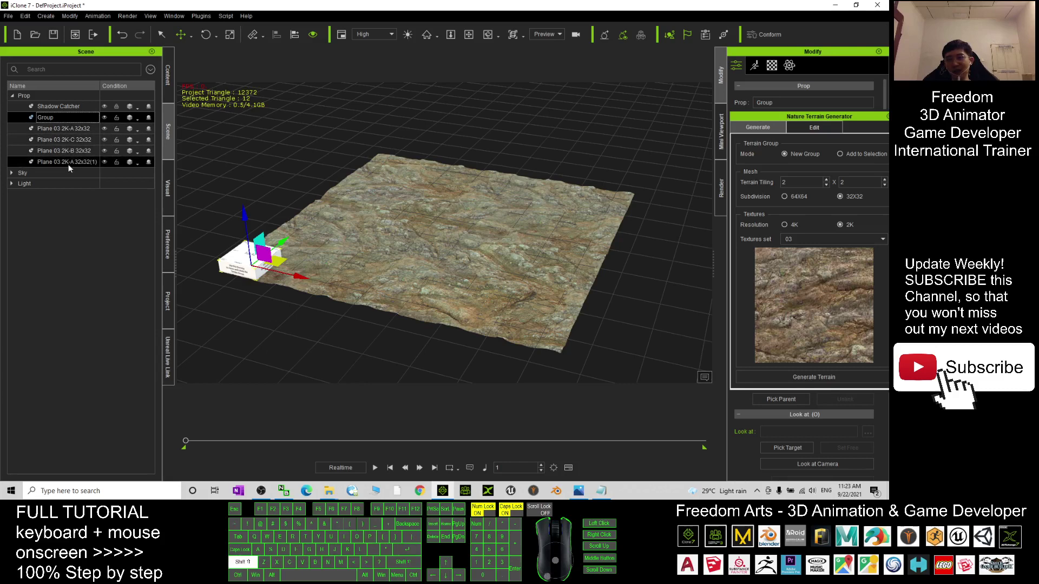
left_click(69, 160, "shift")
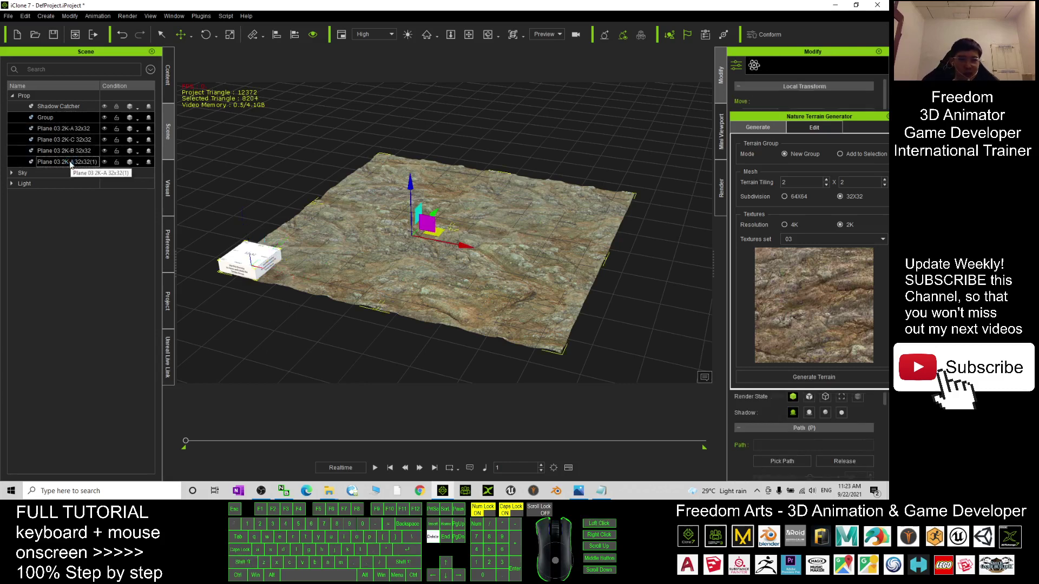
key("Delete")
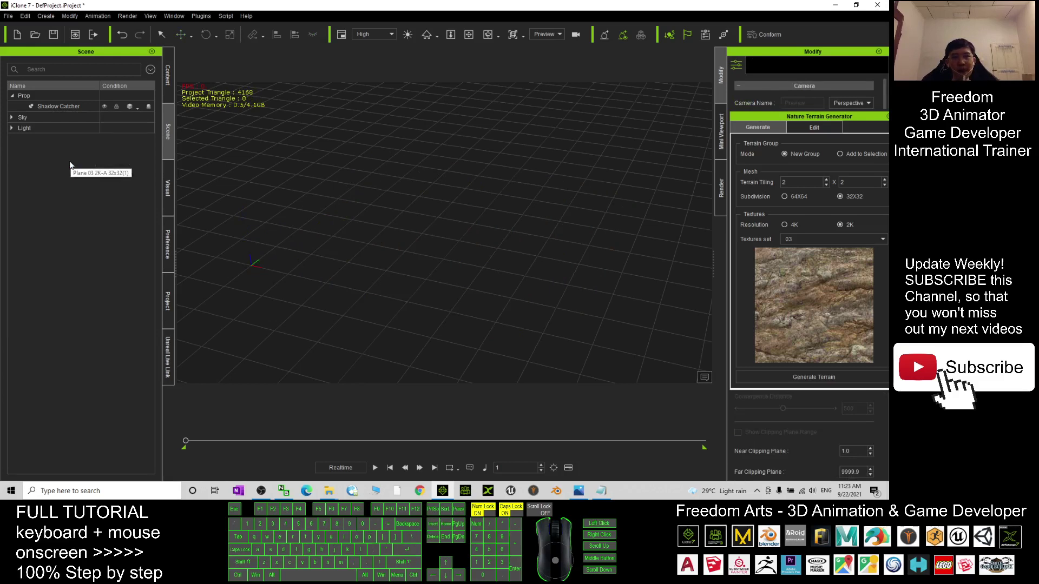
- Generate a new 3 x 3 terrain group with 32X32 subdivision, 2K resolution and textures set 05
double_click(790, 182)
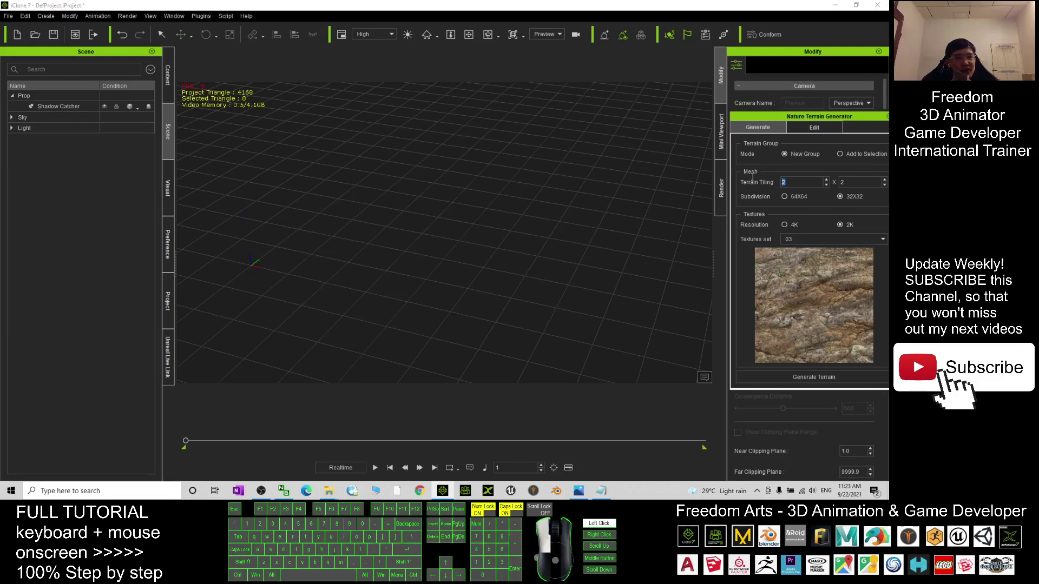
type("3")
double_click(847, 183)
type("3")
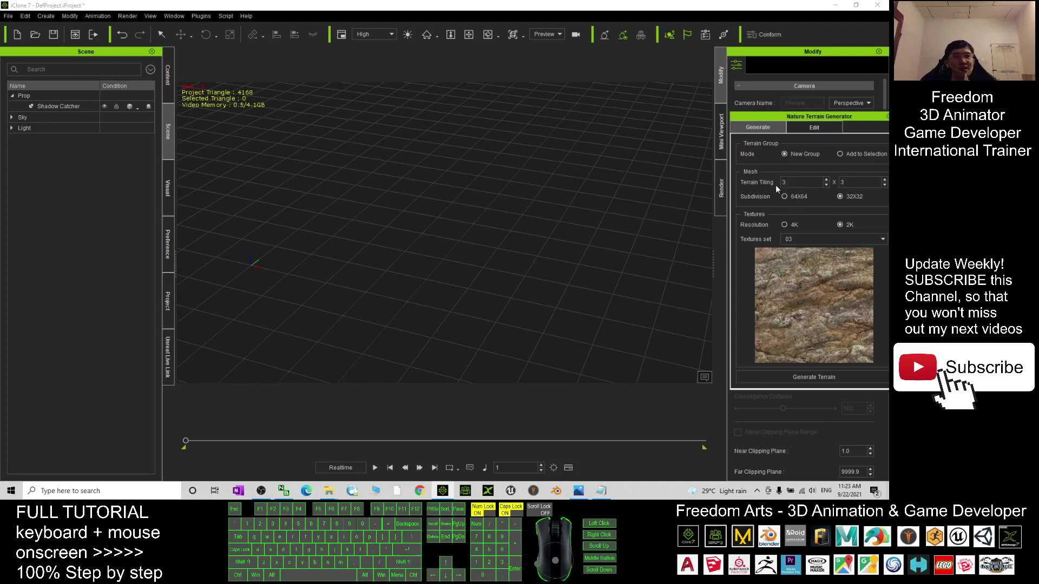
left_click(841, 225)
left_click(808, 239)
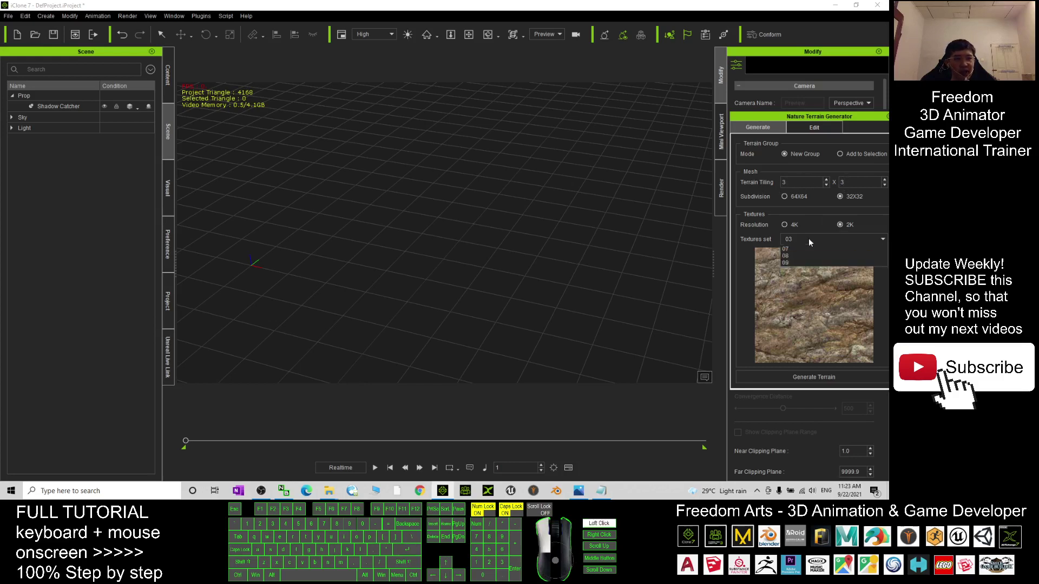
left_click(798, 275)
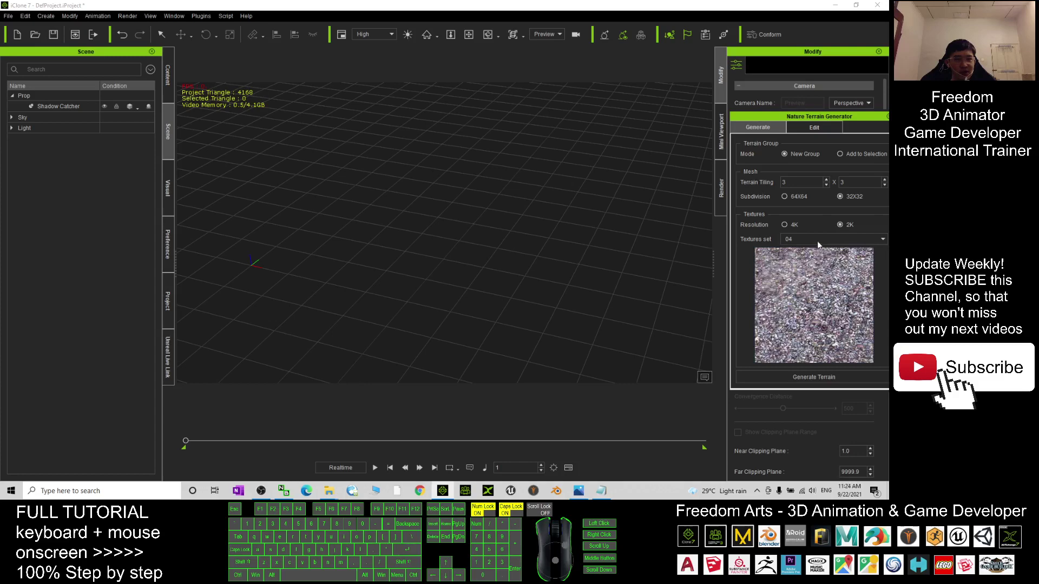
left_click(820, 238)
left_click(804, 285)
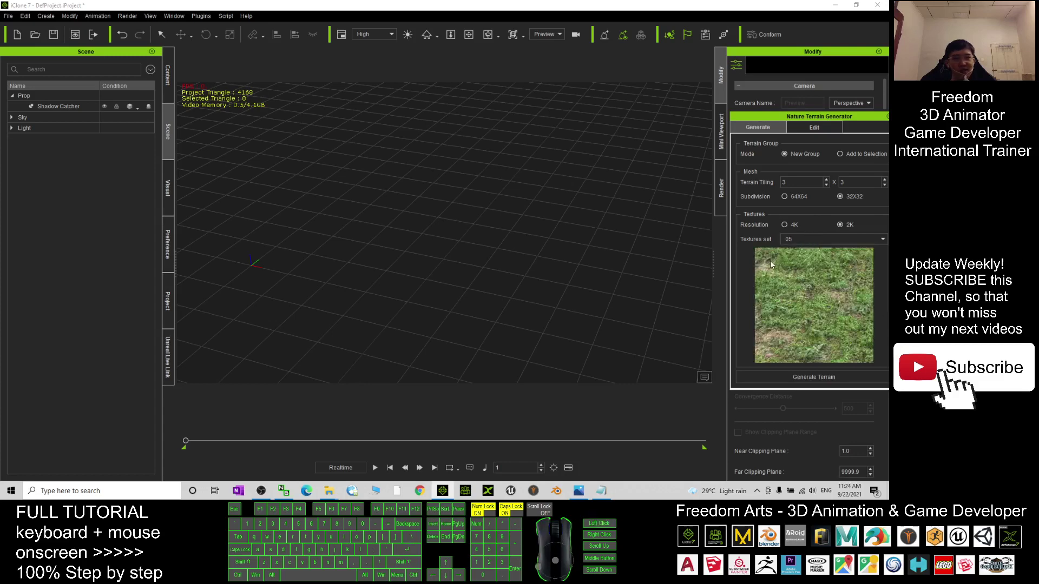
left_click(791, 376)
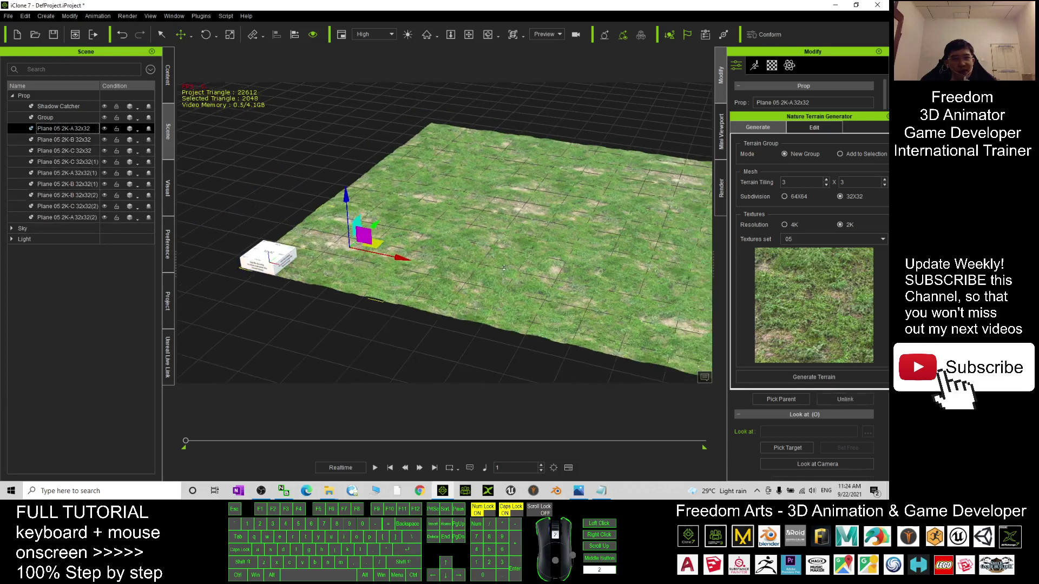
- Dismiss the Camera Fly Through message and bring the whole 3 x 3 grass terrain into view
scroll(498, 266, "down", 2)
middle_click(539, 275)
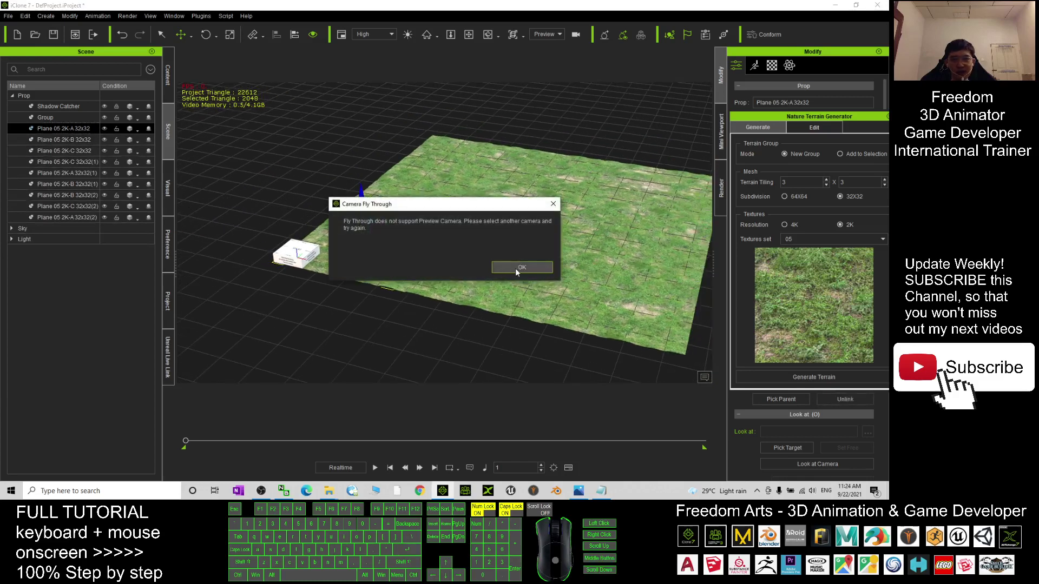
left_click(520, 267)
mouse_move(515, 268)
left_mouse_down()
mouse_move(514, 301)
mouse_move(513, 280)
left_mouse_up()
left_click(512, 281)
key("e")
key("r")
left_click(305, 246)
left_click(305, 246)
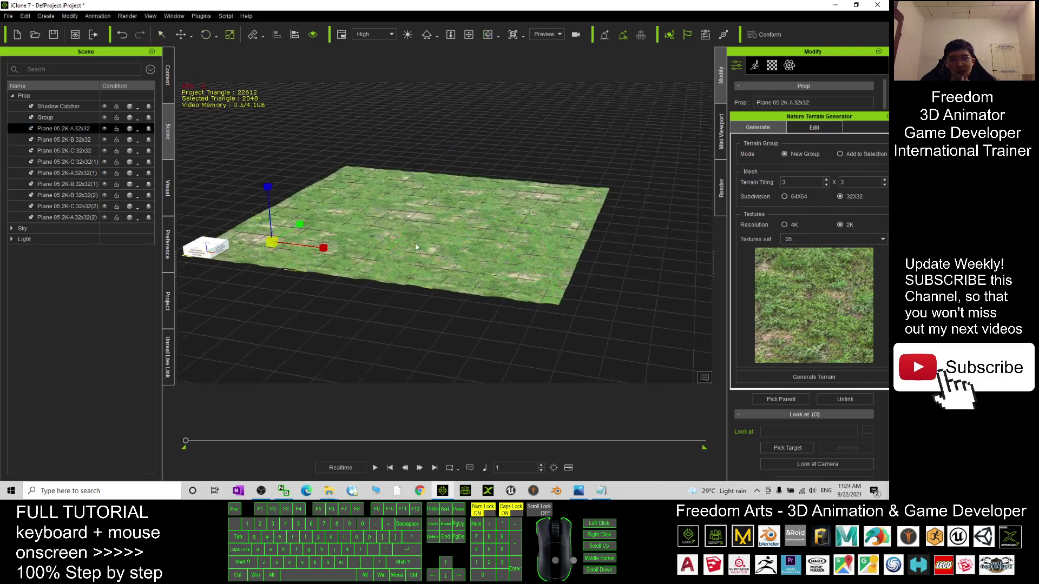
- Select the grass terrain's planes one after another with the Move tool to examine the individual tiles of the 3 x 3 group
middle_click(578, 271)
left_click(548, 205)
left_click(553, 204)
left_click(404, 201)
left_click(404, 201)
key("q")
key("w")
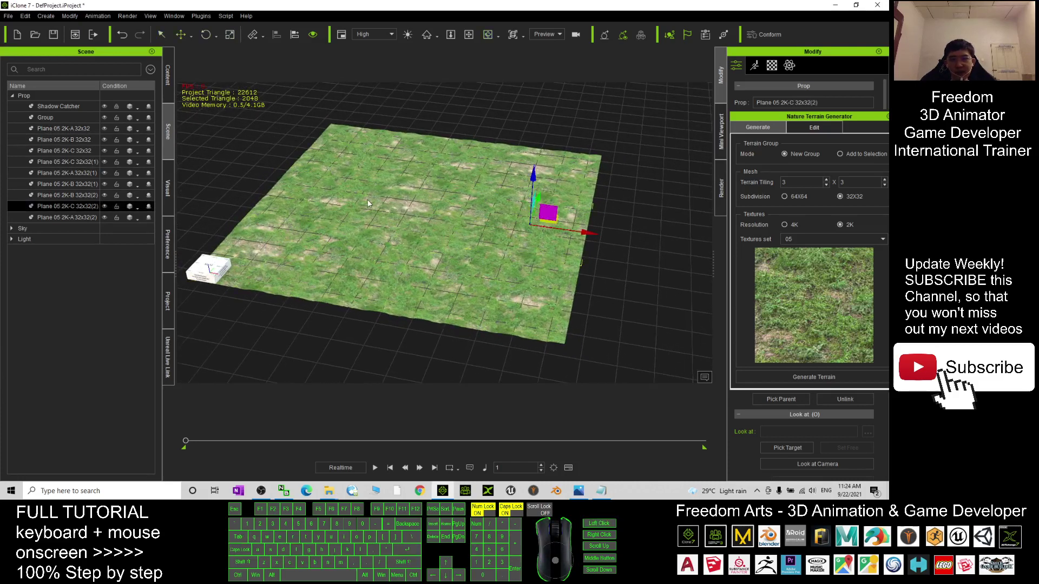
left_click(515, 258)
left_click(421, 281)
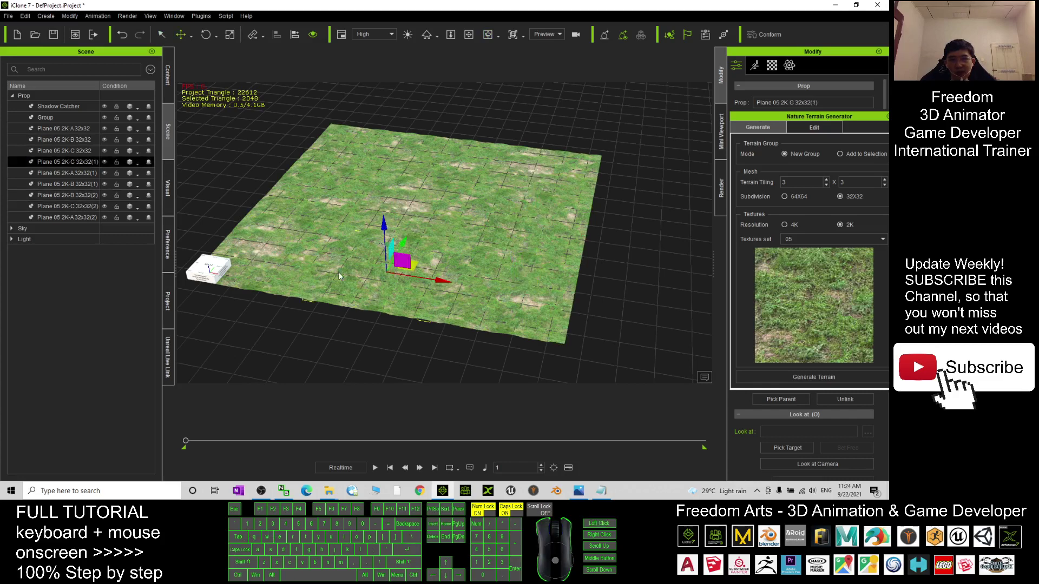
left_click(322, 238)
left_click(327, 205)
left_click(404, 205)
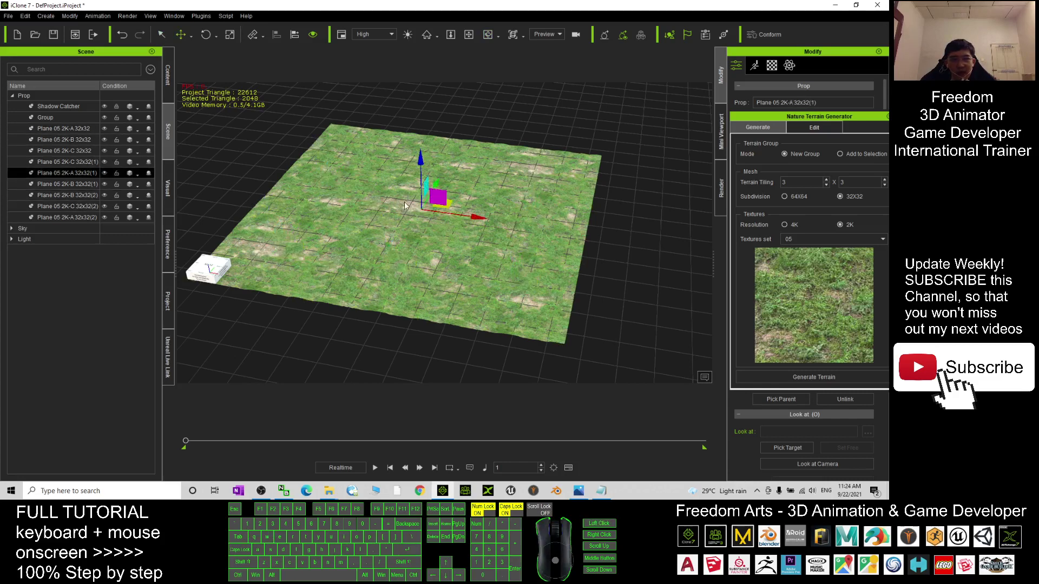
left_click(547, 215)
left_click(568, 166)
left_click(464, 158)
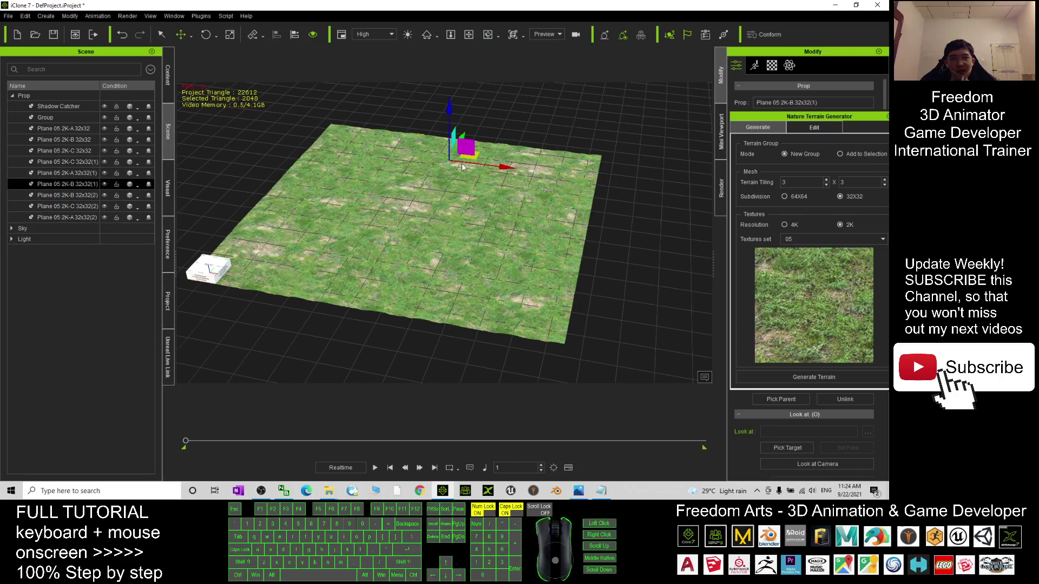
left_click(352, 150)
- Select the 32x32 group dummy at the terrain's front-left corner and switch its visibility off and on again
left_click_drag(430, 334, 441, 207)
scroll(441, 208, "up", 3)
left_click_drag(444, 209, 438, 313)
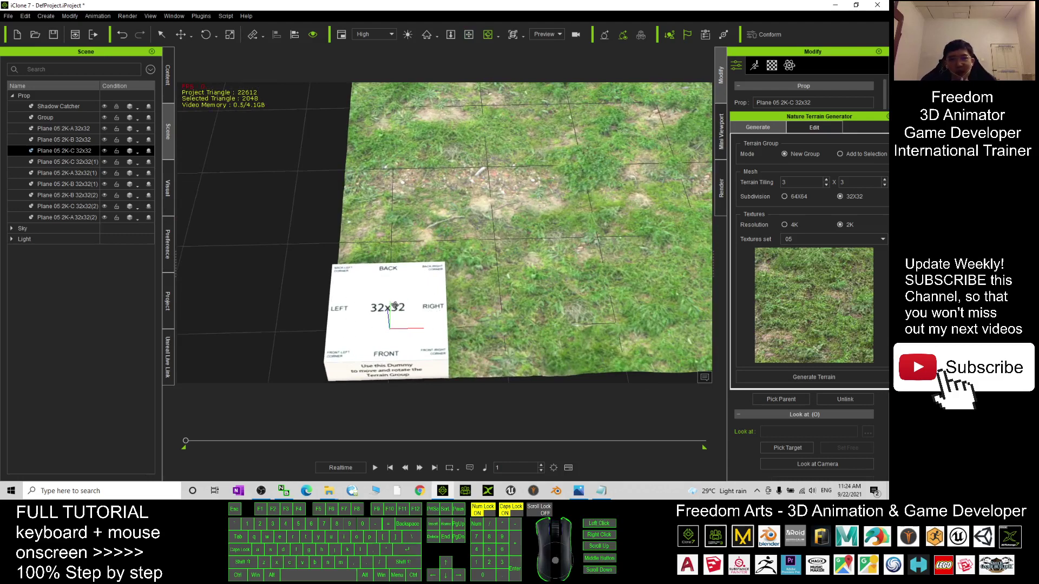
left_click(382, 320)
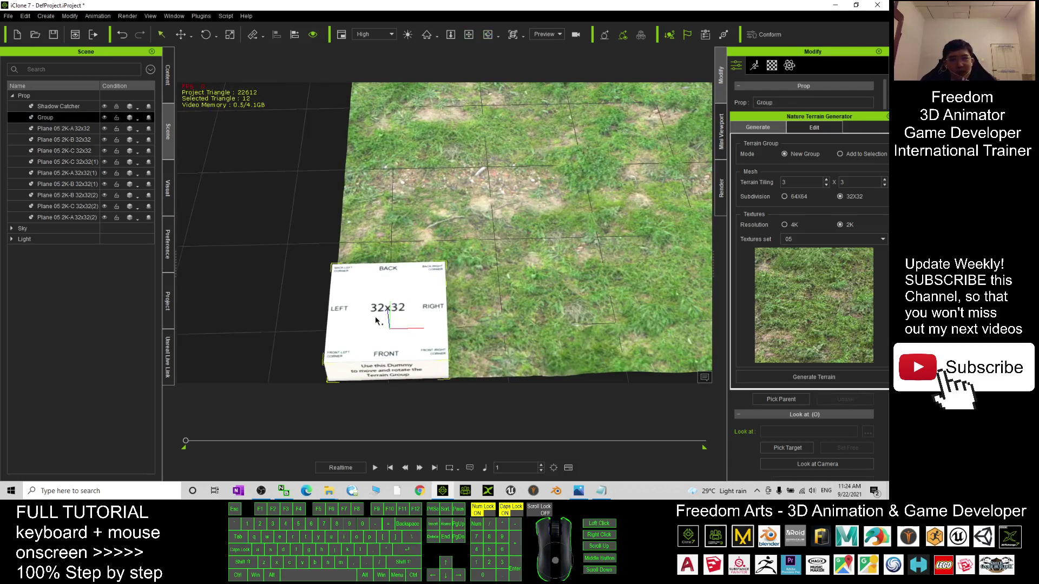
left_click(87, 117)
left_click(105, 117)
left_click(105, 117)
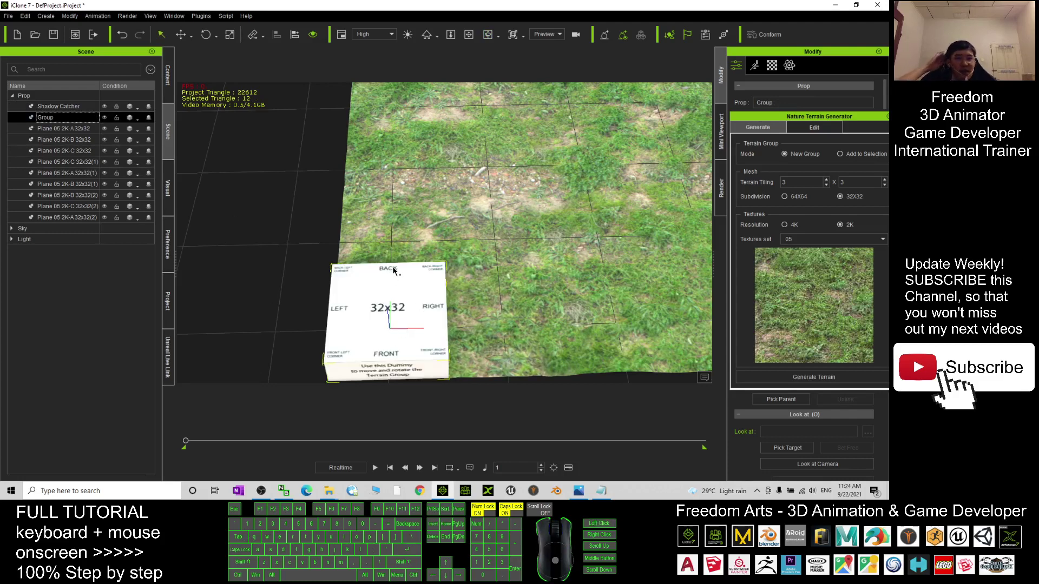
- Select the Plane 05 2K-C 32x32(1) tile in the middle of the terrain's front edge
scroll(435, 266, "down", 2)
key("x")
left_click_drag(611, 203, 462, 249)
key("q")
left_click(472, 229)
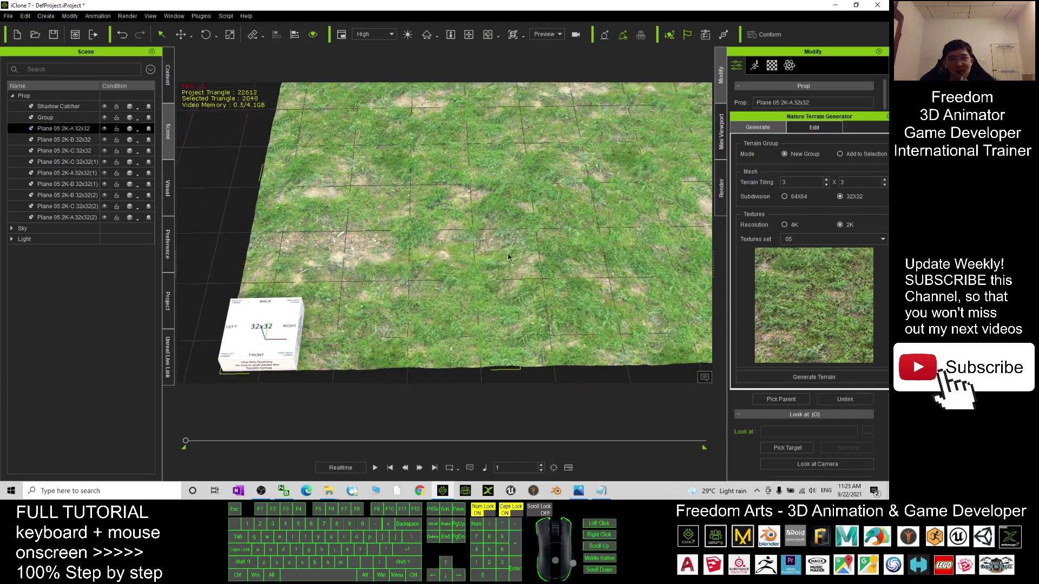
scroll(496, 252, "down", 5)
scroll(496, 252, "down", 2)
left_click(536, 240)
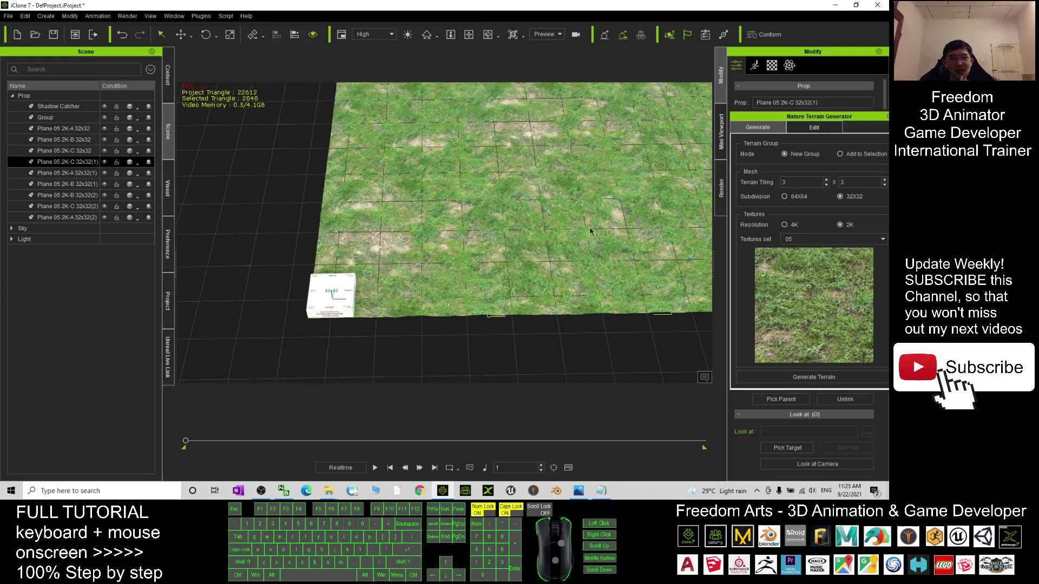
key("x")
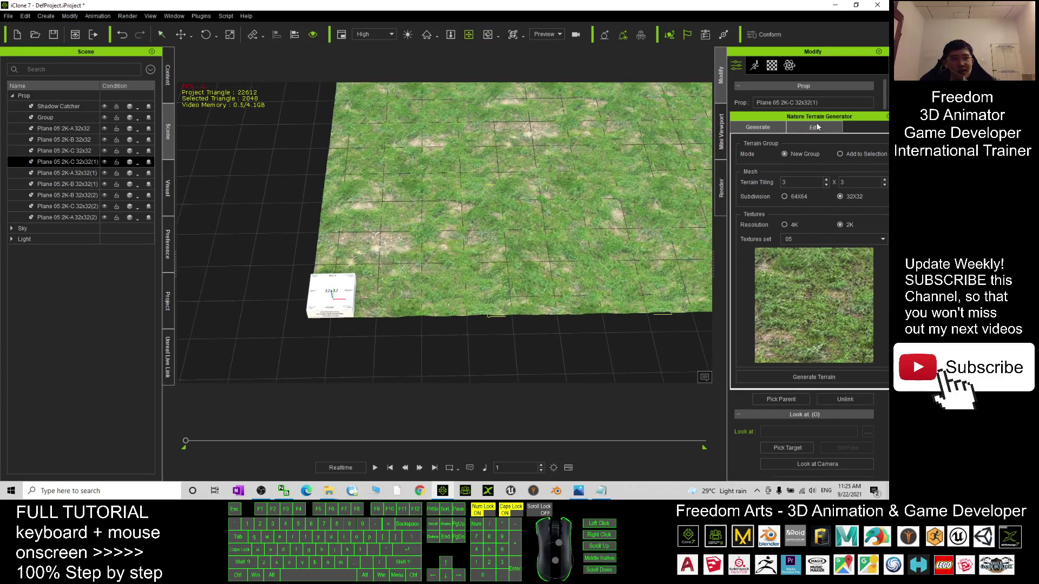
- Switch the terrain generator to editing and raise the centre point of the selected Plane 05 2K-C 32x32(1) tile with Morph Control
left_click_drag(820, 116, 788, 154)
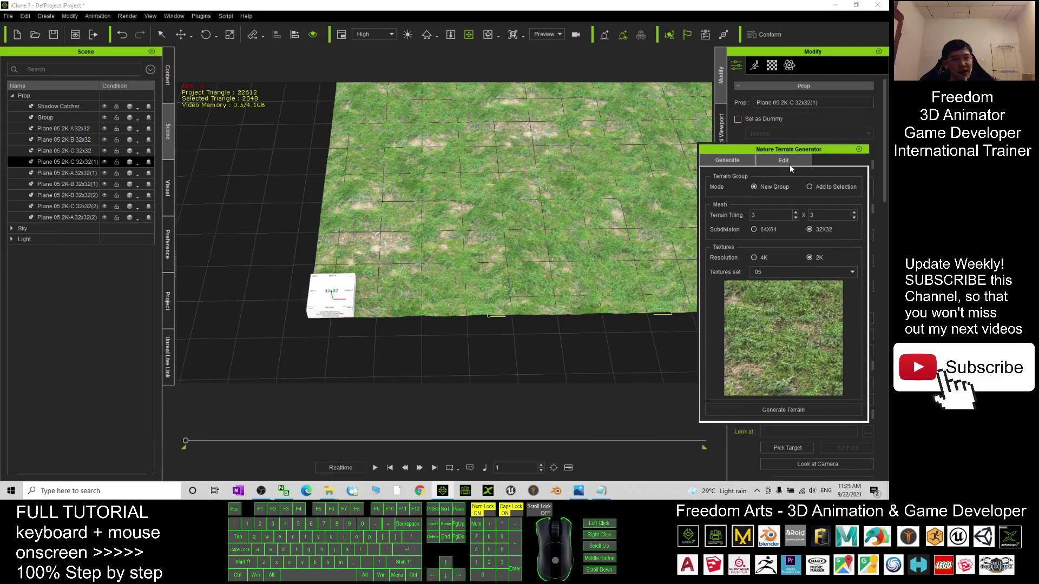
left_click(789, 161)
left_click_drag(800, 151, 809, 150)
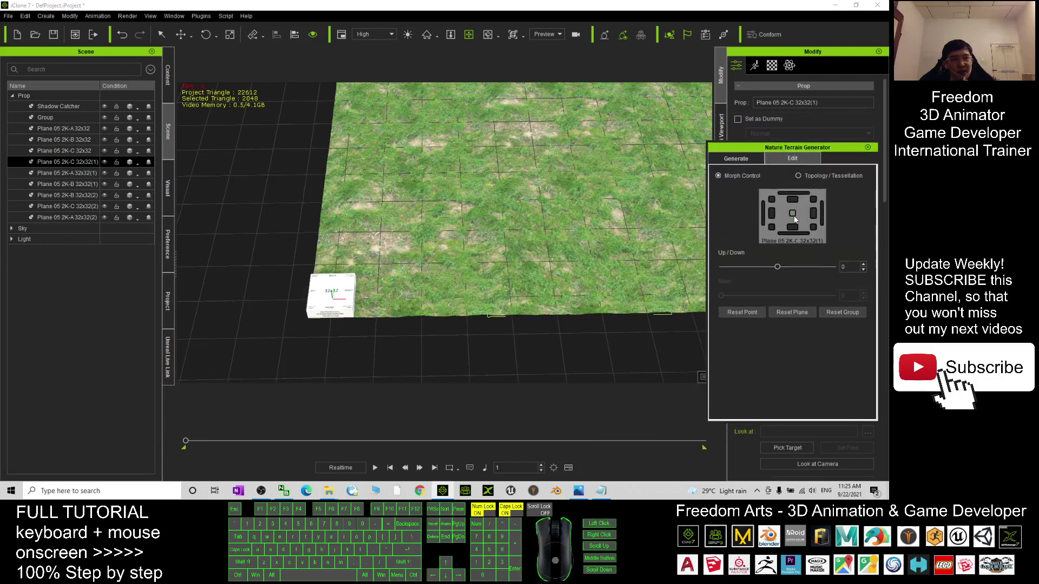
left_click_drag(587, 197, 484, 248)
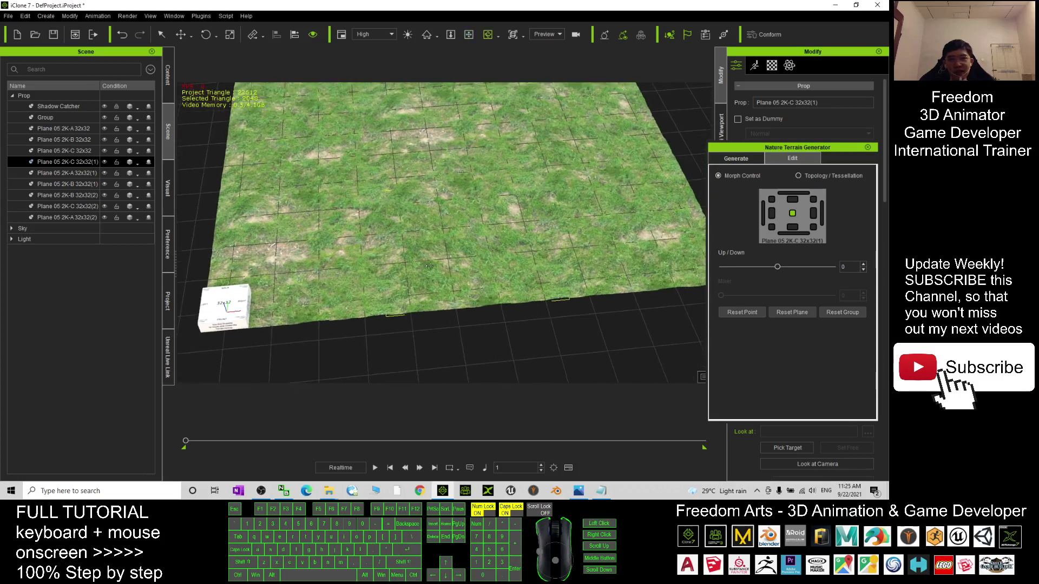
left_click_drag(780, 266, 809, 253)
- Raise the front-right corner point of the Plane 05 2K-B 32x32 tile to an Up/Down value of 62 with Morph Control
left_click(324, 169)
left_click_drag(332, 164, 440, 219)
scroll(393, 296, "up", 3)
left_click_drag(394, 297, 429, 251)
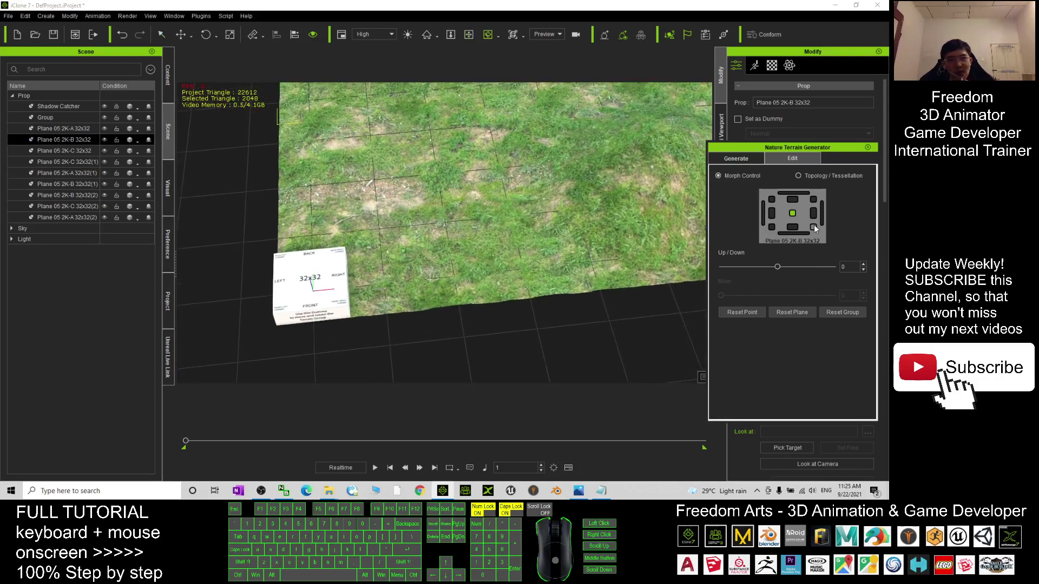
scroll(397, 302, "down", 3)
key("x")
left_click_drag(468, 111, 424, 166)
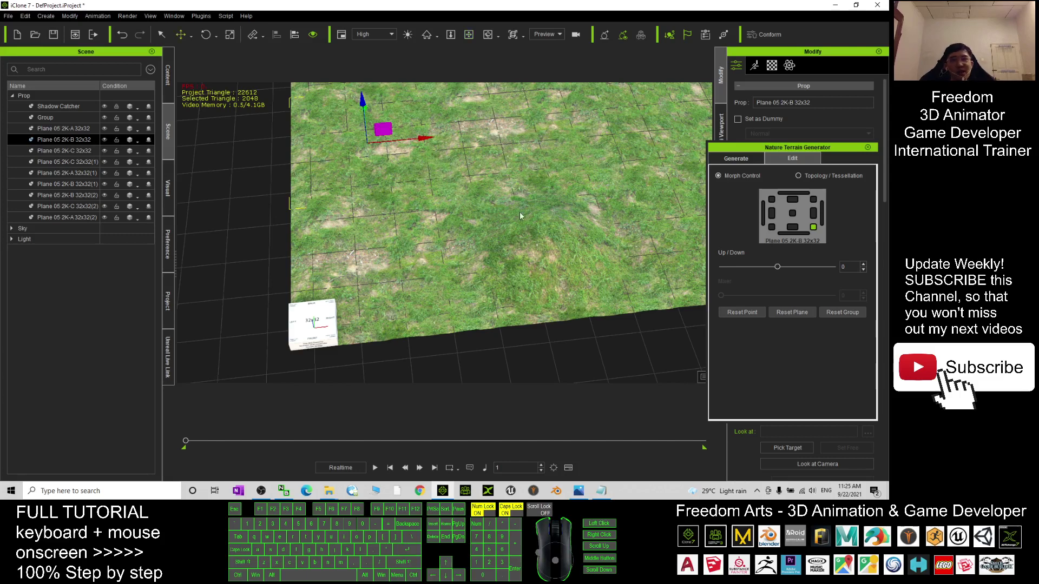
right_click_drag(523, 222, 539, 239)
left_click_drag(777, 268, 812, 266)
left_click_drag(535, 319, 591, 143)
scroll(502, 132, "up", 5)
left_click_drag(502, 133, 527, 335)
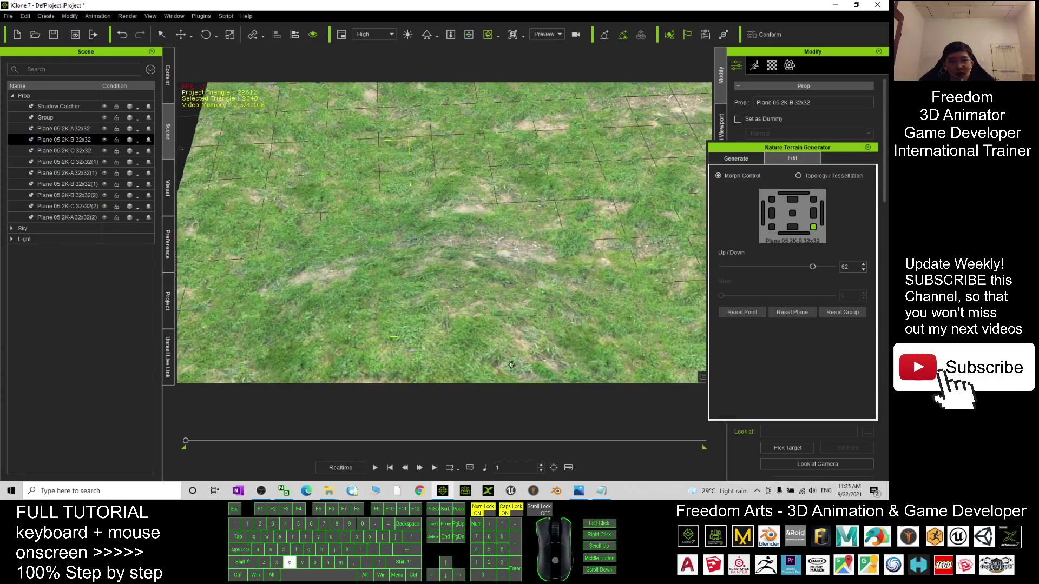
scroll(528, 335, "down", 2)
- Raise the back point of the Plane 05 2K-B 32x32 tile to an Up/Down value of 89
left_click(793, 199)
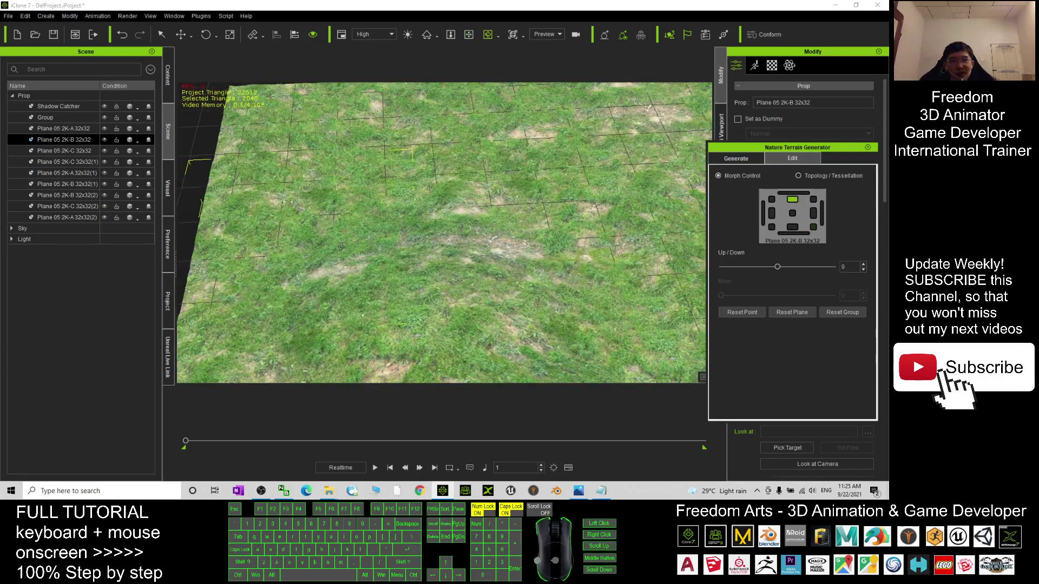
scroll(343, 246, "down", 2)
key("x")
left_click_drag(422, 292, 316, 159)
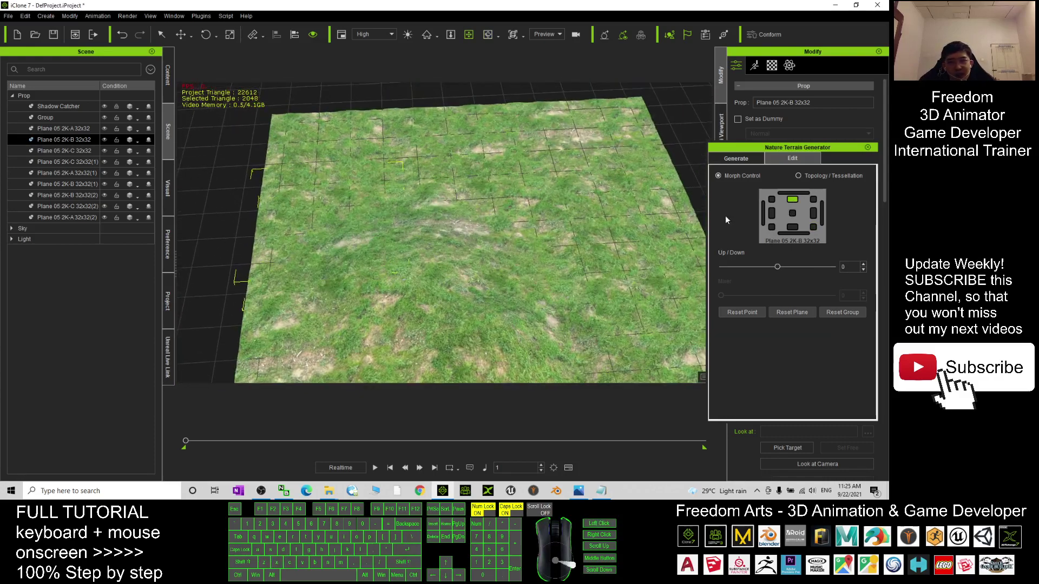
left_click_drag(782, 268, 828, 265)
scroll(411, 243, "down", 2)
left_click_drag(411, 233, 390, 253)
- Select the Plane 05 2K-C 32x32(2) tile and raise its left point to an Up/Down value of 100
left_click(381, 301)
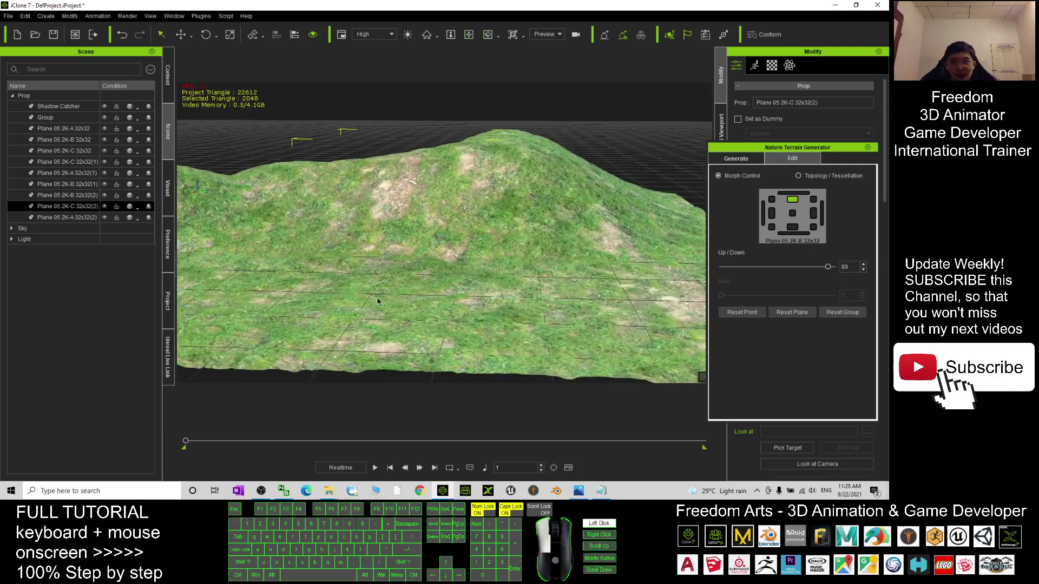
scroll(406, 298, "down", 3)
left_click_drag(448, 215, 335, 184)
key("x")
scroll(335, 184, "up", 7)
scroll(335, 184, "up", 5)
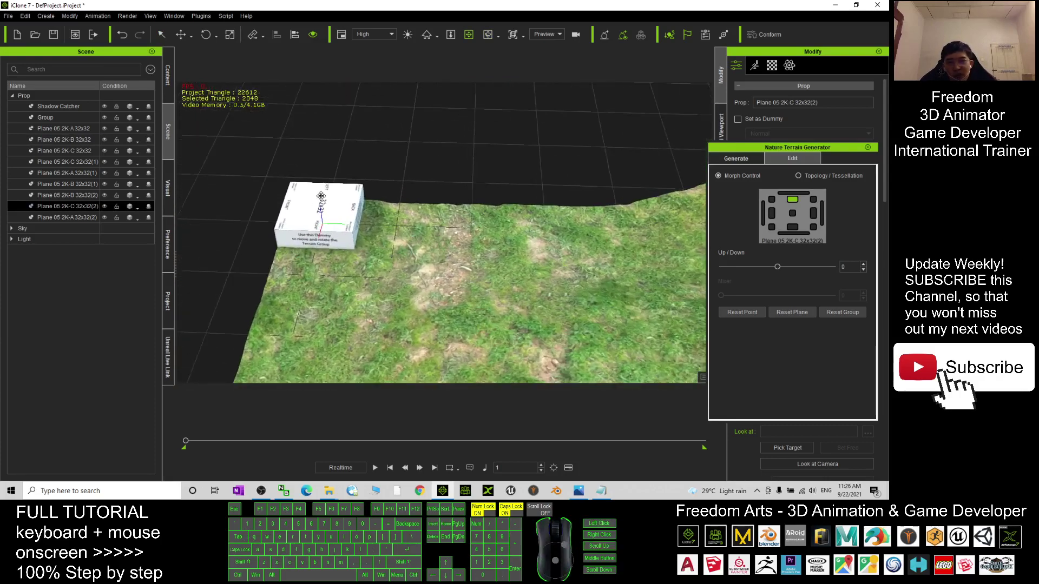
scroll(321, 195, "up", 2)
scroll(297, 172, "down", 6)
key("x")
left_click_drag(503, 211, 443, 45)
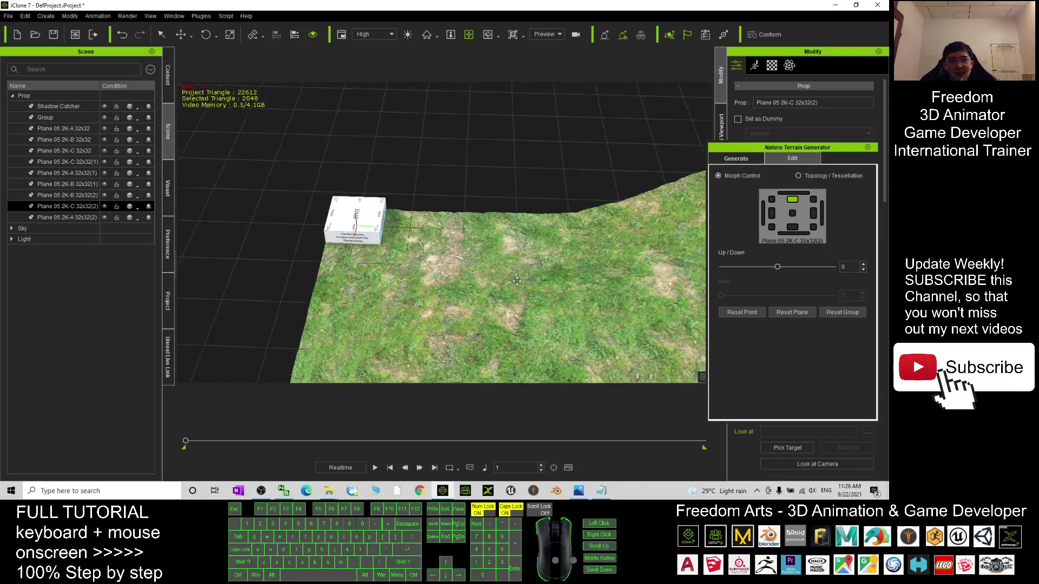
left_click_drag(549, 228, 492, 250)
left_click_drag(776, 267, 836, 266)
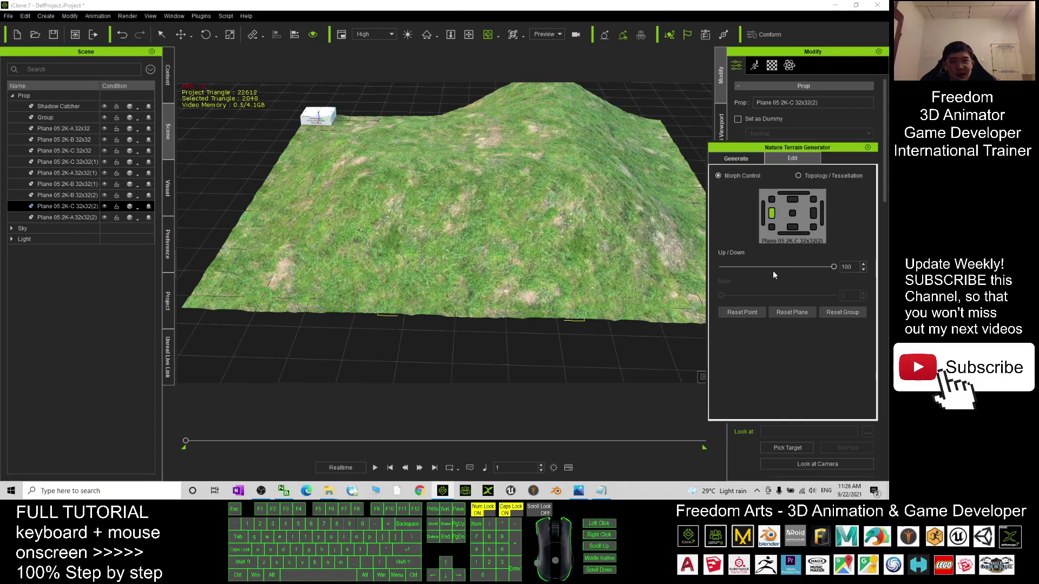
- Switch to Topology / Tessellation editing and set Topology 5 of the current tile to 100
left_click_drag(605, 233, 694, 235)
left_click_drag(564, 200, 24, 308)
left_click_drag(570, 276, 522, 296)
scroll(572, 309, "down", 1)
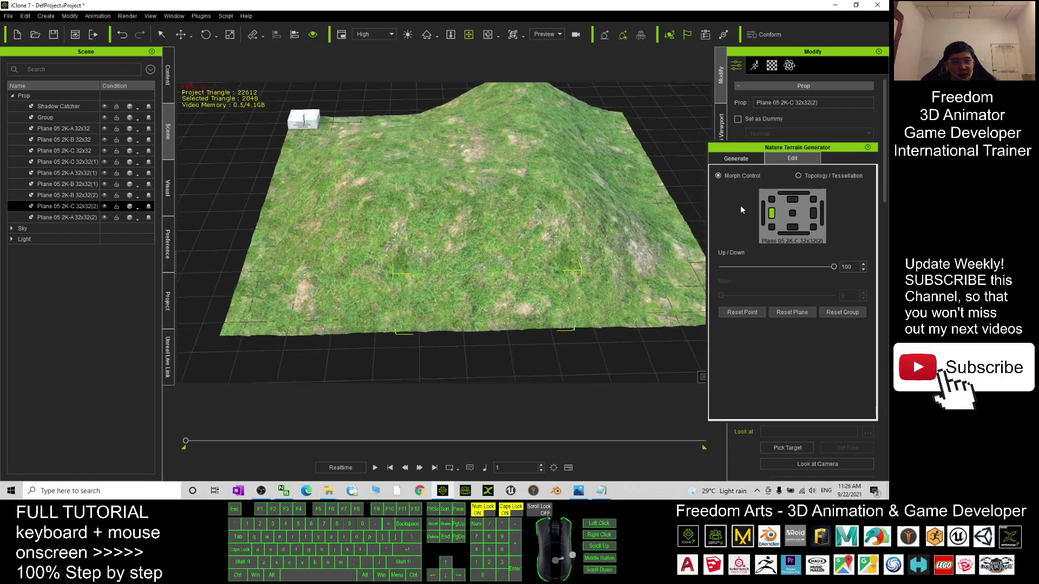
left_click(798, 175)
scroll(524, 254, "up", 5)
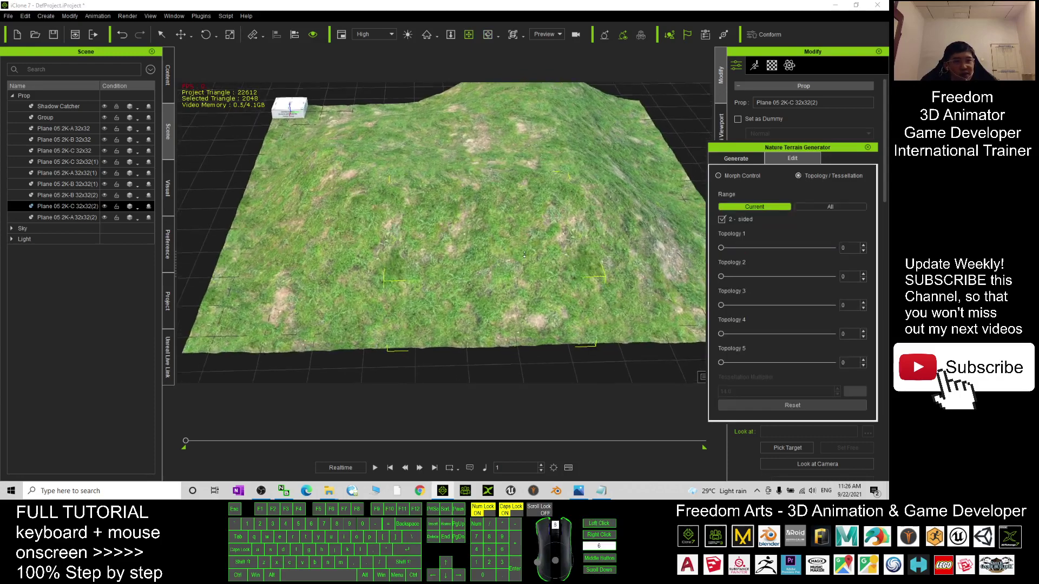
left_click_drag(523, 254, 529, 165)
scroll(528, 164, "up", 4)
scroll(528, 165, "down", 2)
left_click_drag(676, 318, 665, 298)
left_click_drag(721, 361, 833, 362)
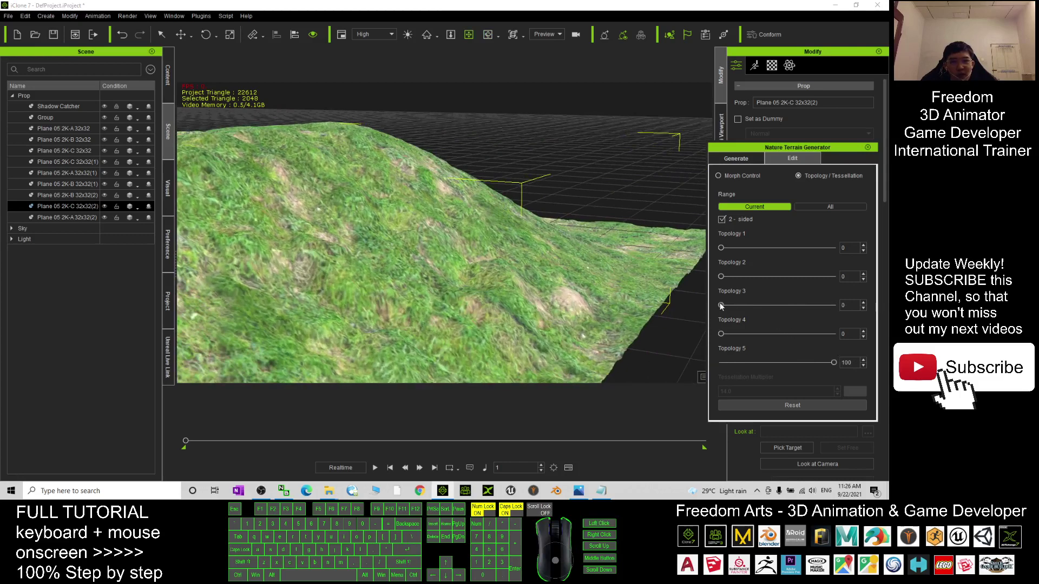
- Try Topology 3 on the current tile, return it to 0, and compare Topology 5 at 0 and 100
left_click_drag(721, 305, 871, 310)
left_click_drag(766, 310, 713, 310)
left_click_drag(833, 363, 722, 361)
left_click_drag(602, 324, 834, 362)
- Select all nine Plane 05 terrain tiles and attach them to the Group prop as their parent
scroll(541, 250, "down", 6)
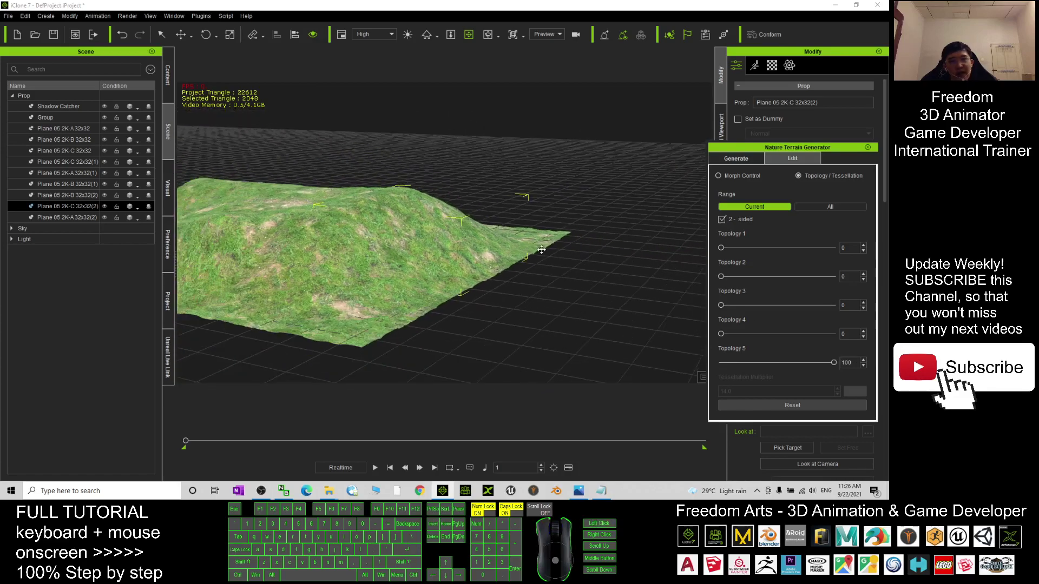
scroll(541, 249, "down", 1)
key("x")
key("c")
left_click_drag(574, 226, 433, 188)
left_click(63, 127)
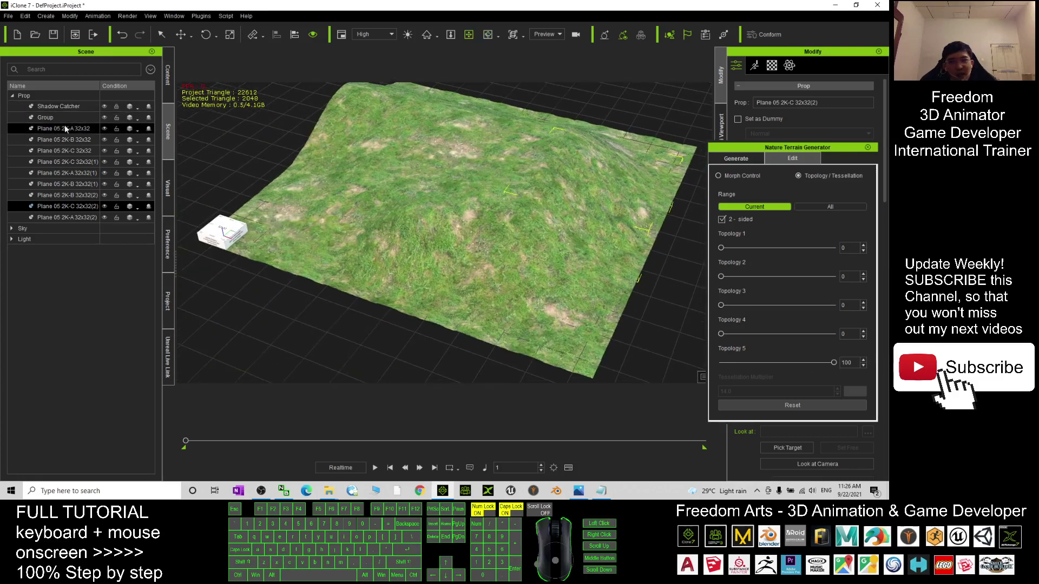
left_click(61, 216)
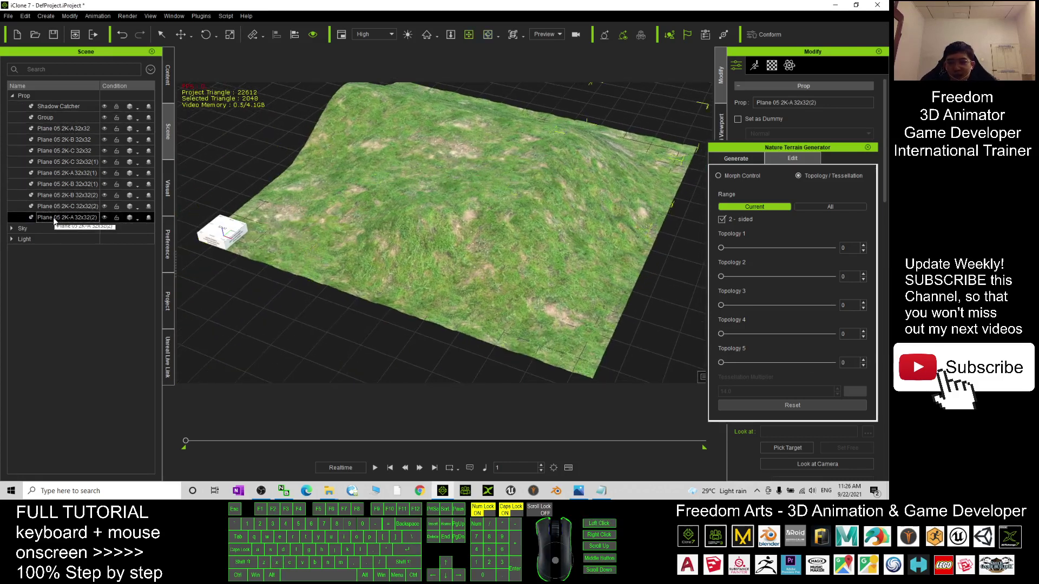
left_click(64, 128, "shift")
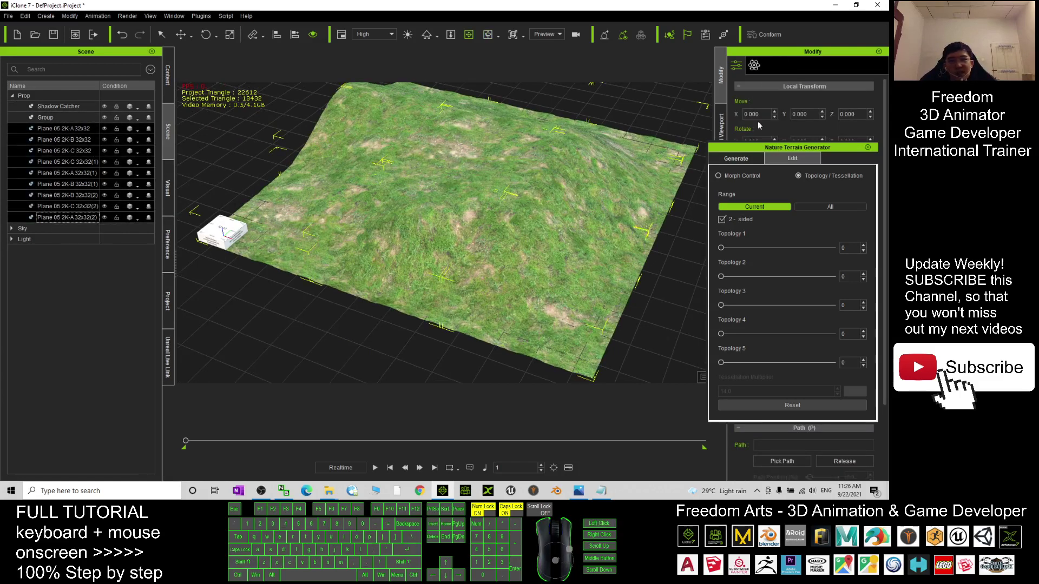
left_click_drag(758, 146, 101, 256)
left_click(736, 65)
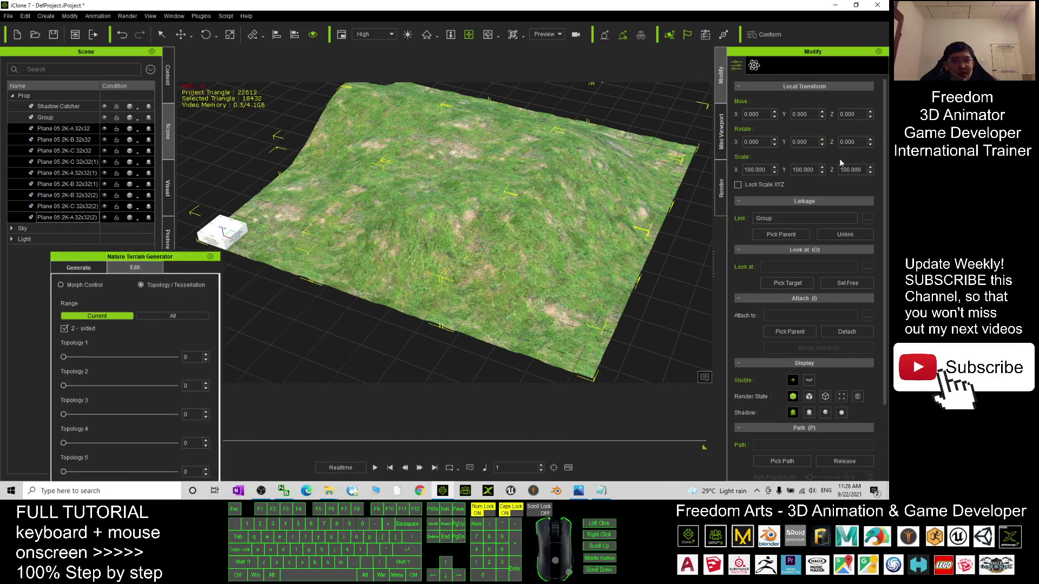
left_click(787, 332)
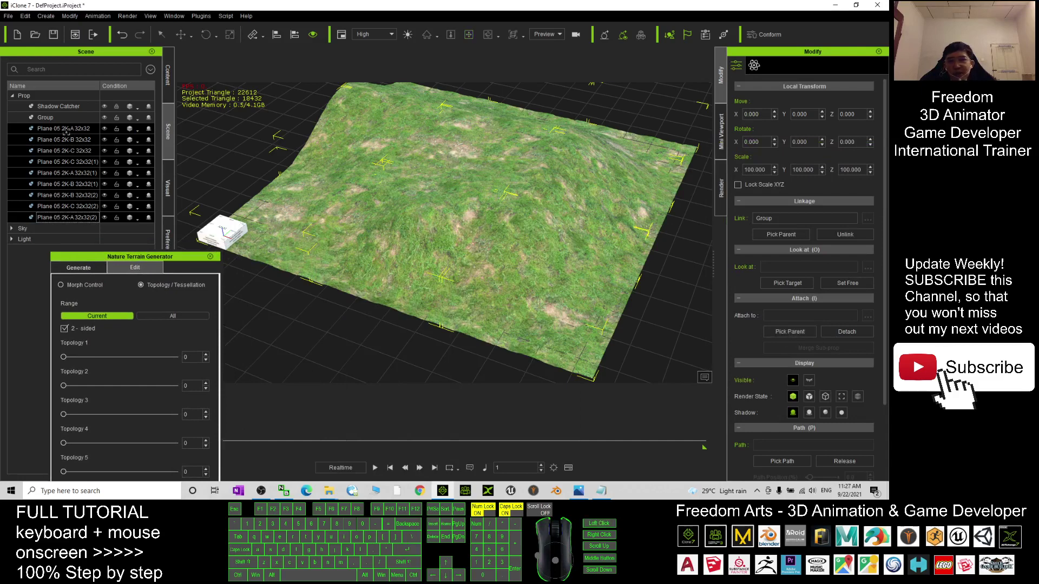
left_click(43, 119)
left_click(44, 118)
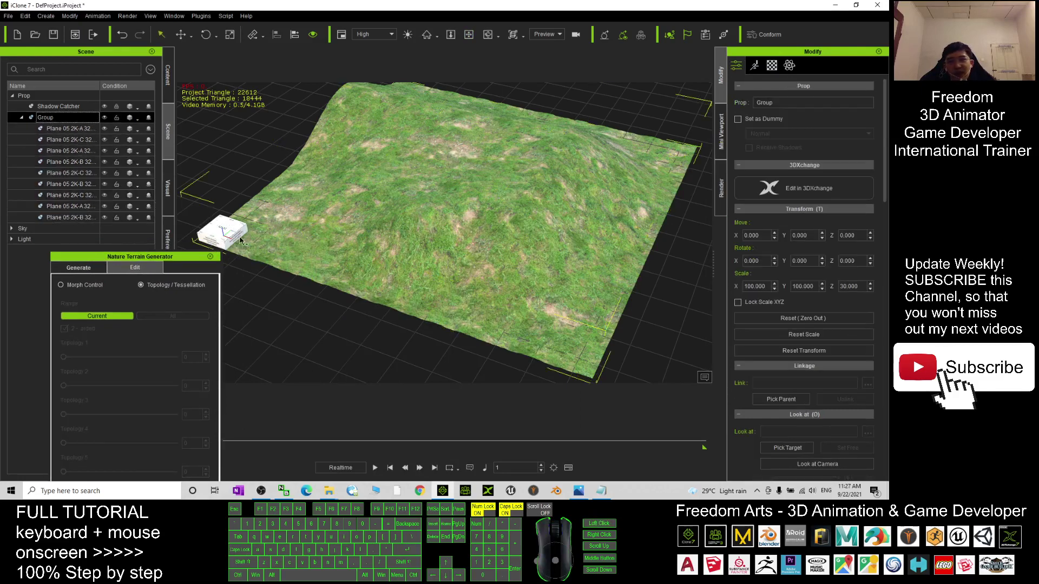
- Move the Group prop with its tiles to about X 64, Y 98, and check the group by hiding and showing it
key("w")
left_click_drag(253, 231, 315, 227)
scroll(315, 228, "up", 2)
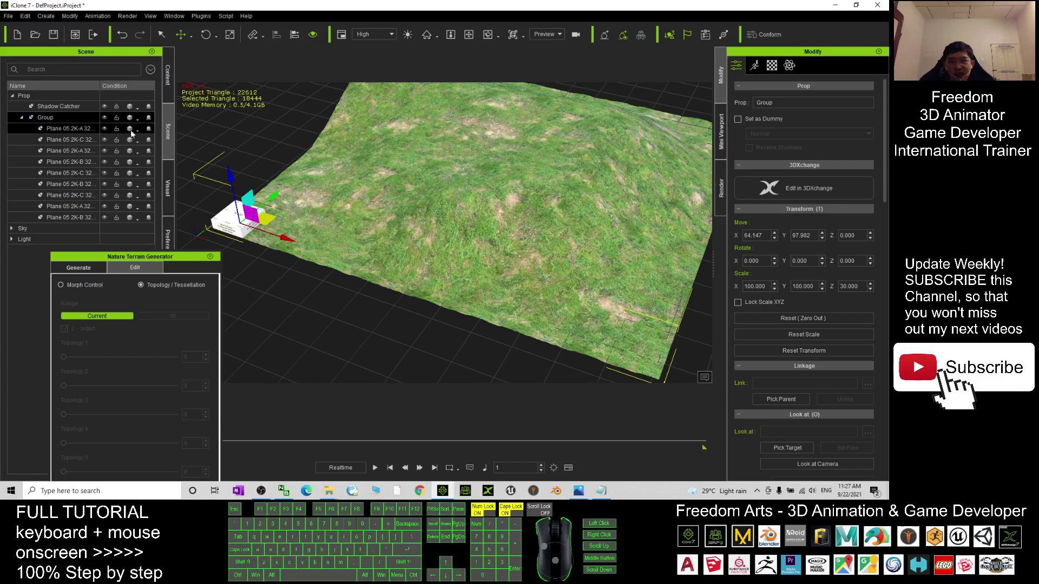
left_click(104, 117)
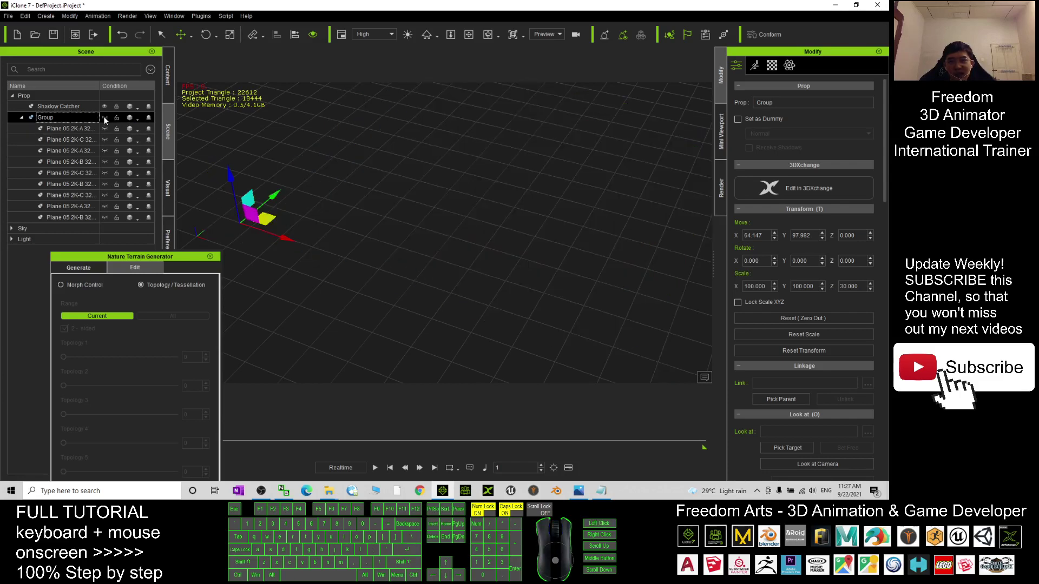
left_click(105, 117)
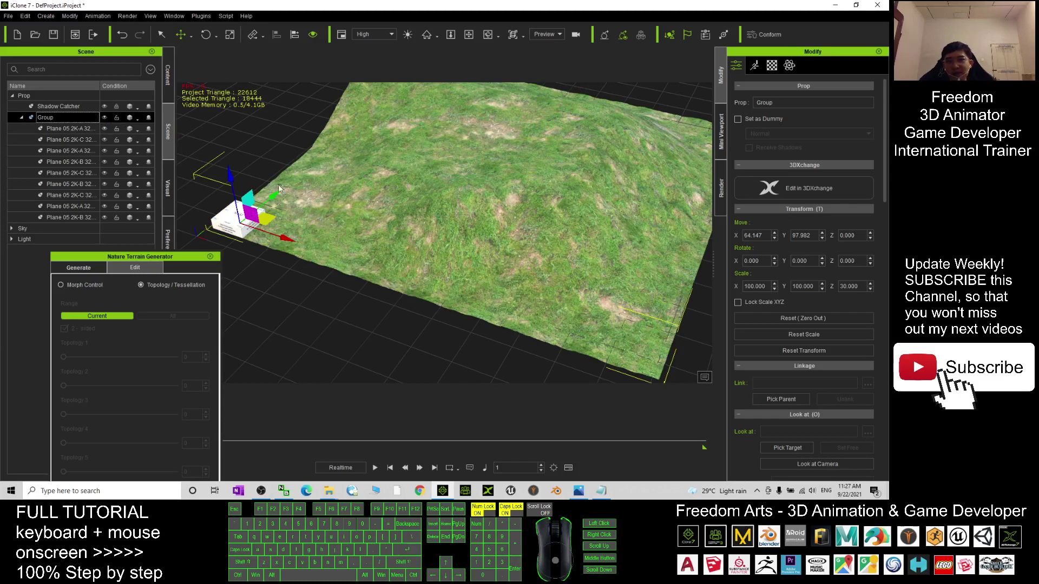
- Set the Group prop as a dummy, keep it selected, and close the Nature Terrain Generator
left_click(739, 118)
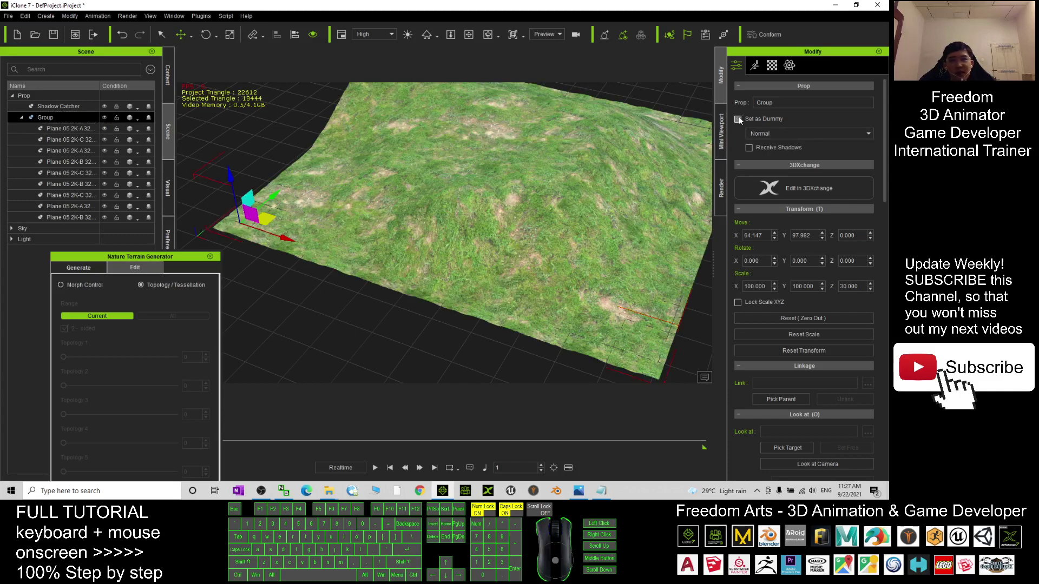
left_click(54, 116)
left_click(84, 140)
left_click(63, 129)
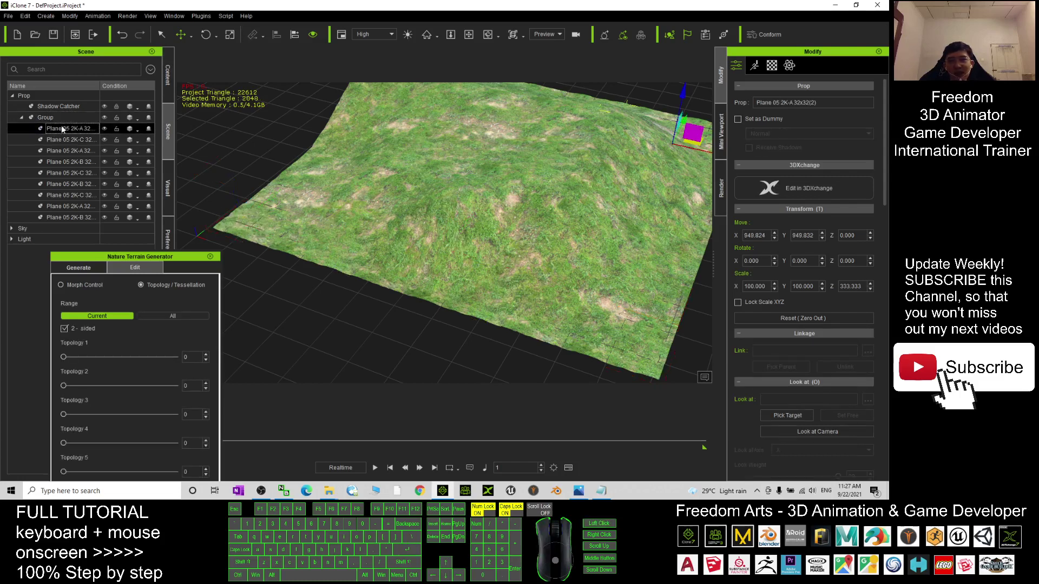
left_click(47, 118)
scroll(343, 222, "up", 3)
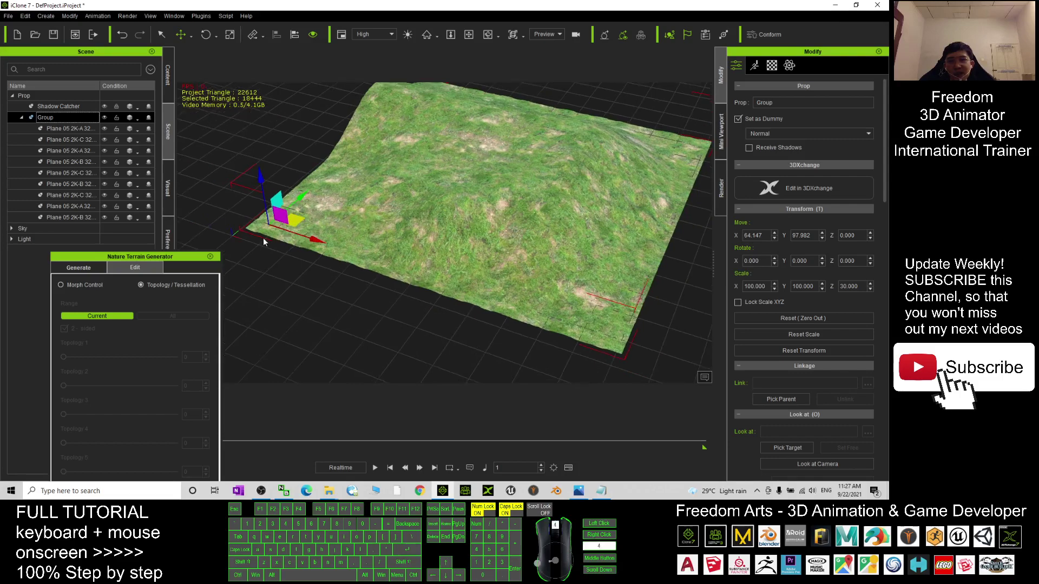
left_click(211, 257)
- Open the custom Prop library in the Set content
scroll(430, 233, "up", 1)
key("x")
left_click_drag(430, 232, 505, 268)
key("c")
scroll(493, 271, "up", 2)
key("x")
key("c")
left_click(169, 78)
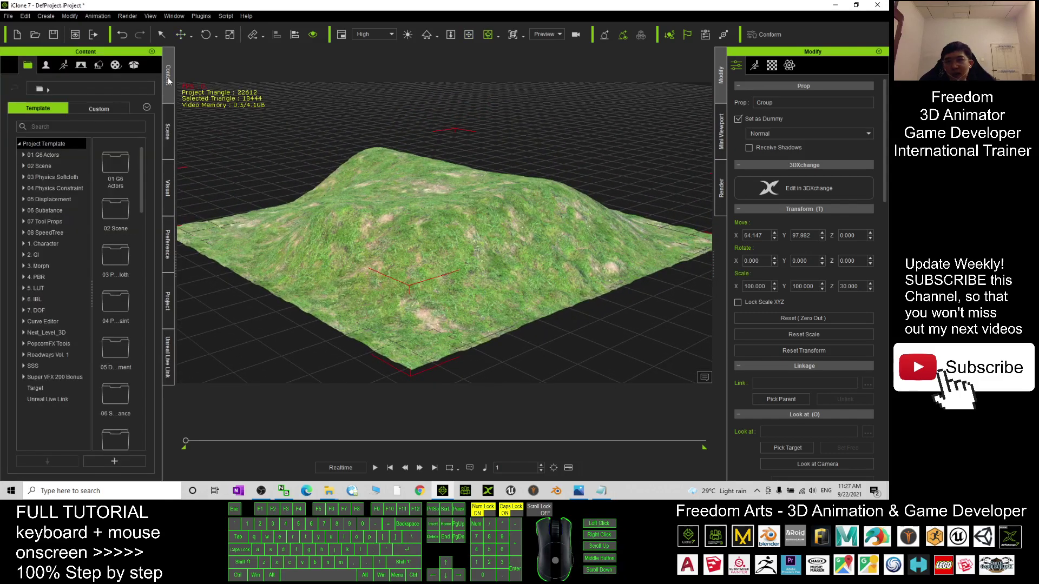
left_click(100, 65)
left_click(93, 111)
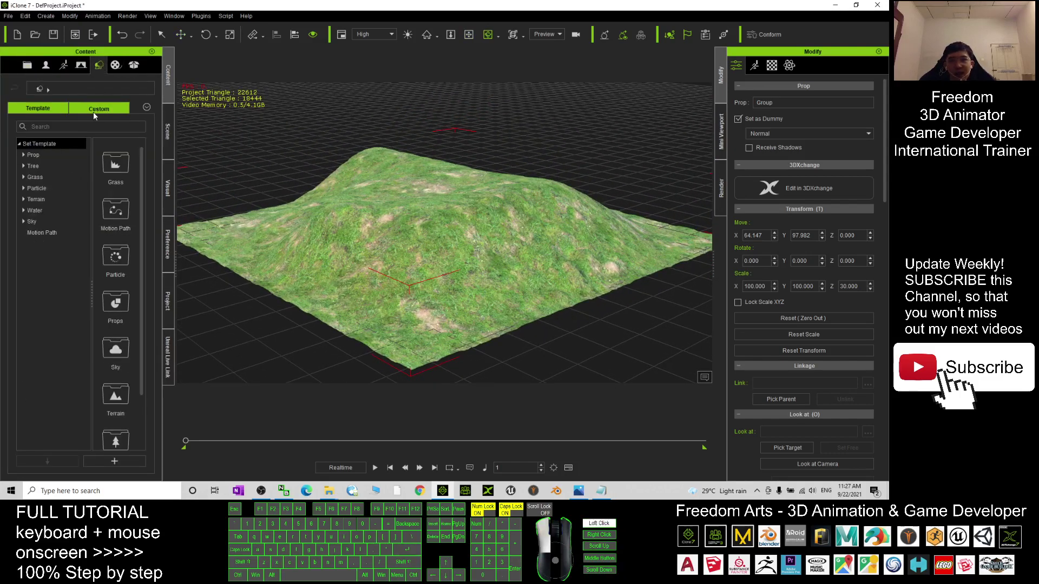
left_click(34, 156)
- Save the grouped terrain to the custom Prop library under the name terrain01
left_click_drag(452, 281, 484, 270)
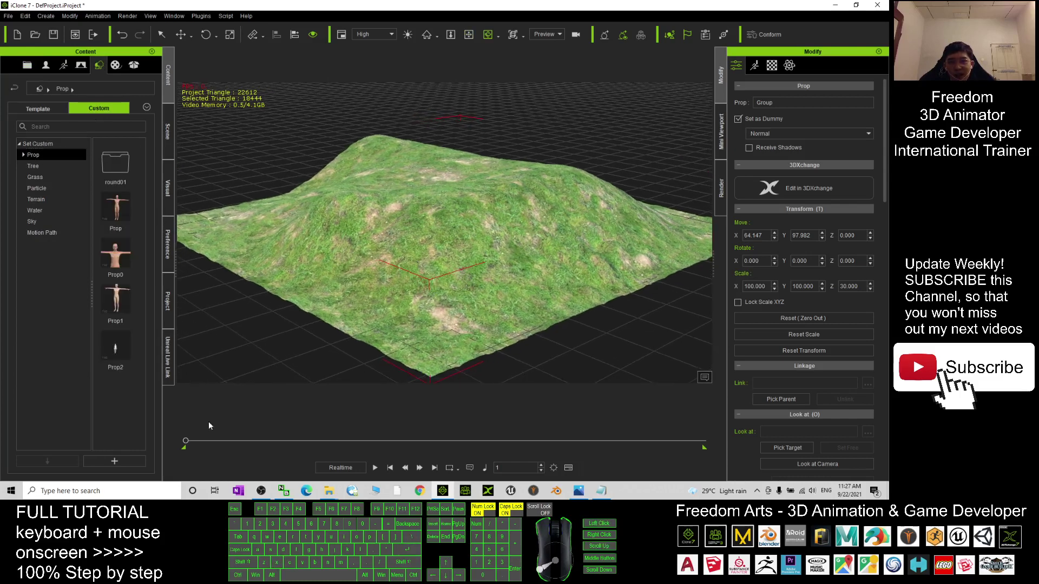
left_click(119, 461)
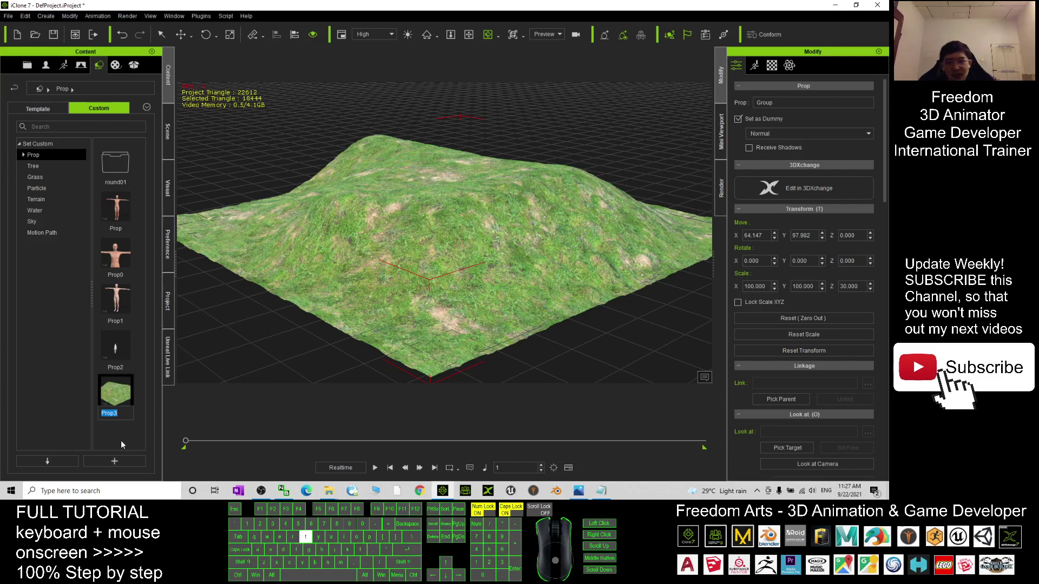
type("terrain01")
key("Return")
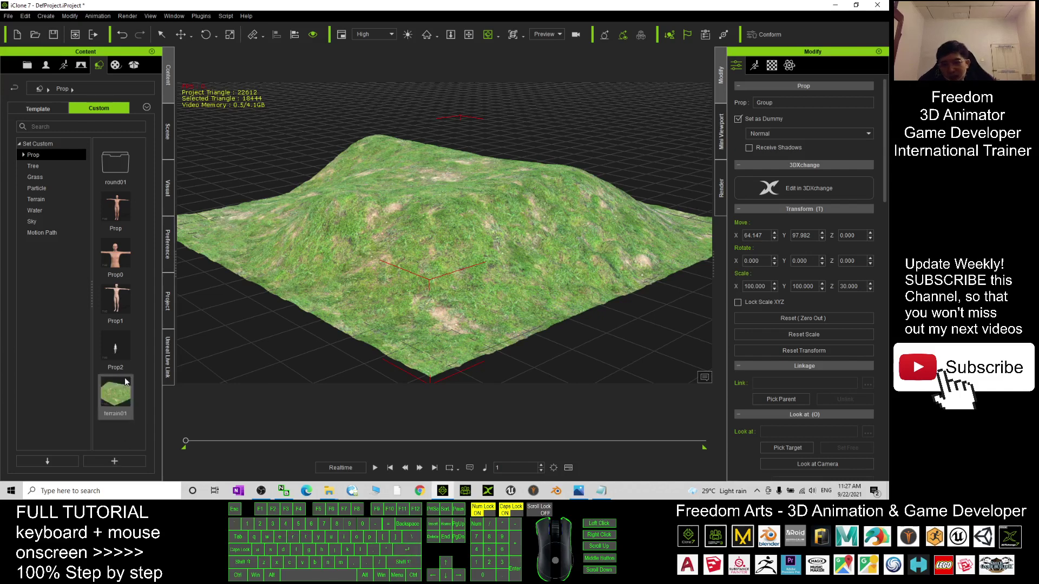
- Add the saved terrain01 prop to the scene and move it away from the original terrain to about X -823, Y -1403
scroll(461, 219, "down", 2)
left_click_drag(460, 218, 325, 317)
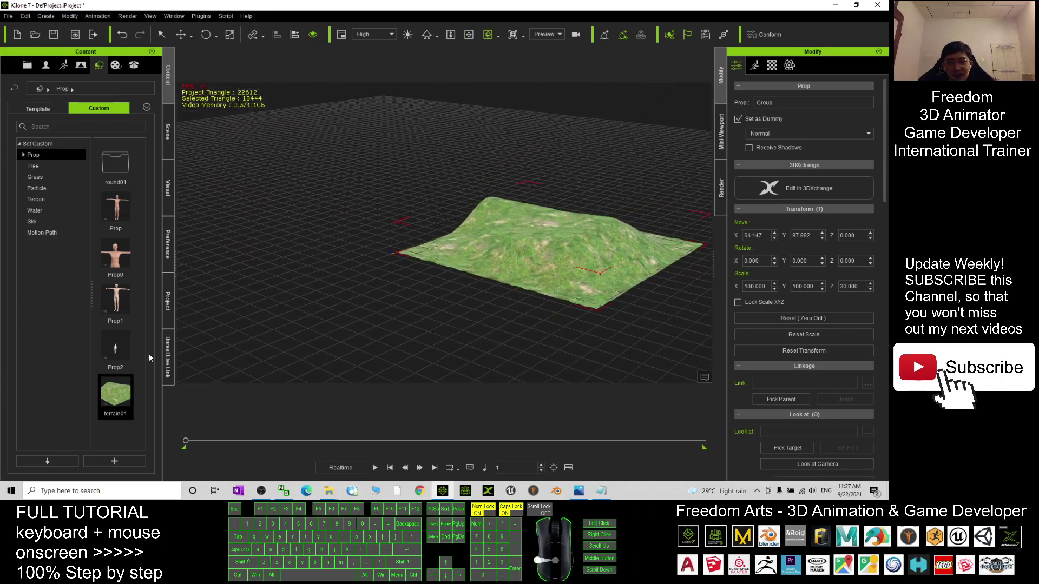
left_click_drag(115, 392, 285, 355)
key("x")
key("c")
key("w")
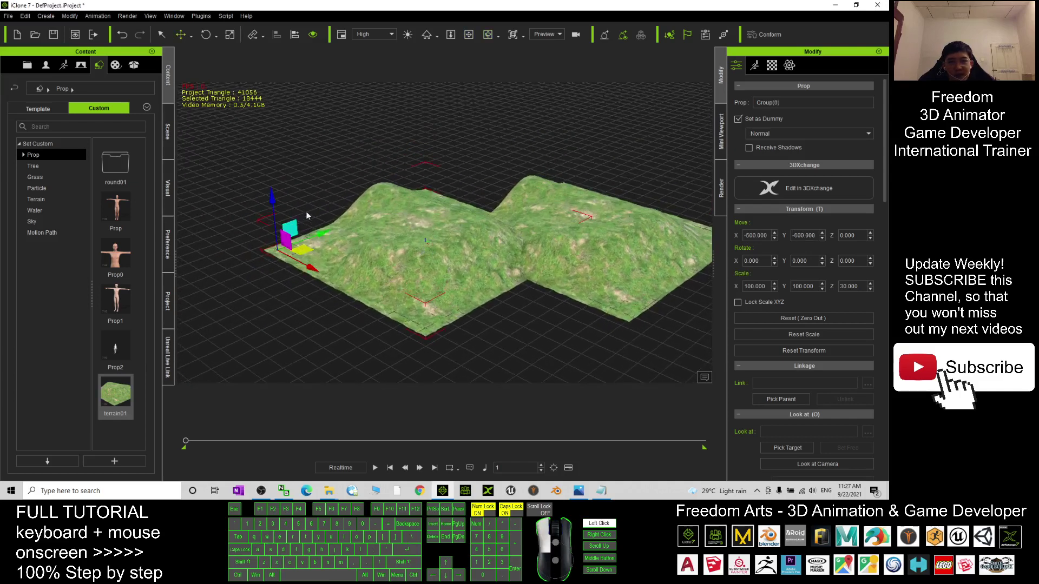
left_click_drag(263, 244, 125, 282)
key("x")
left_click_drag(344, 300, 489, 274)
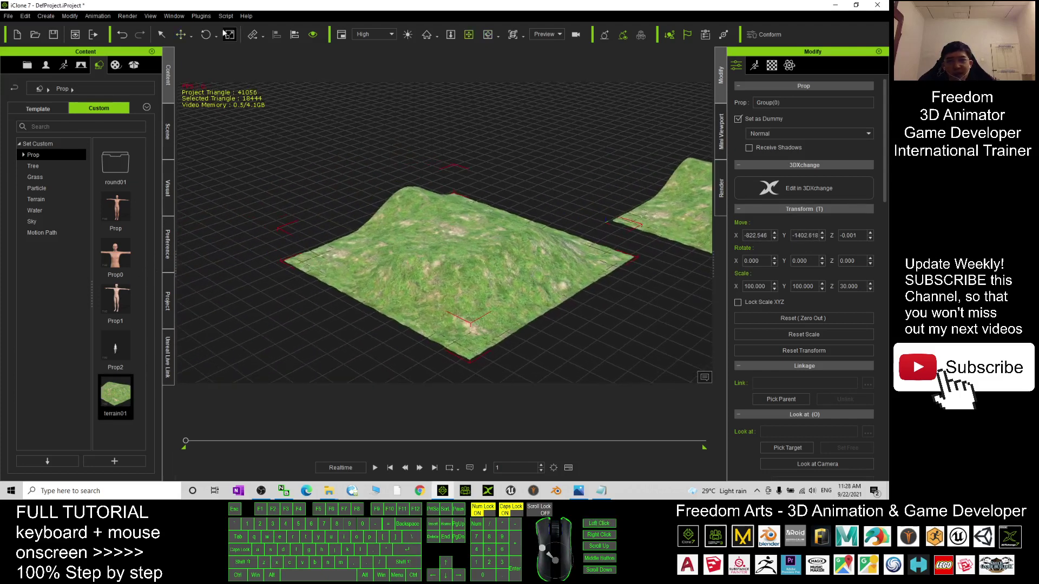
- Reopen the Nature Terrain Generator, check whether its Morph Control editing is available for the selected Group(0), and close it
left_click(201, 17)
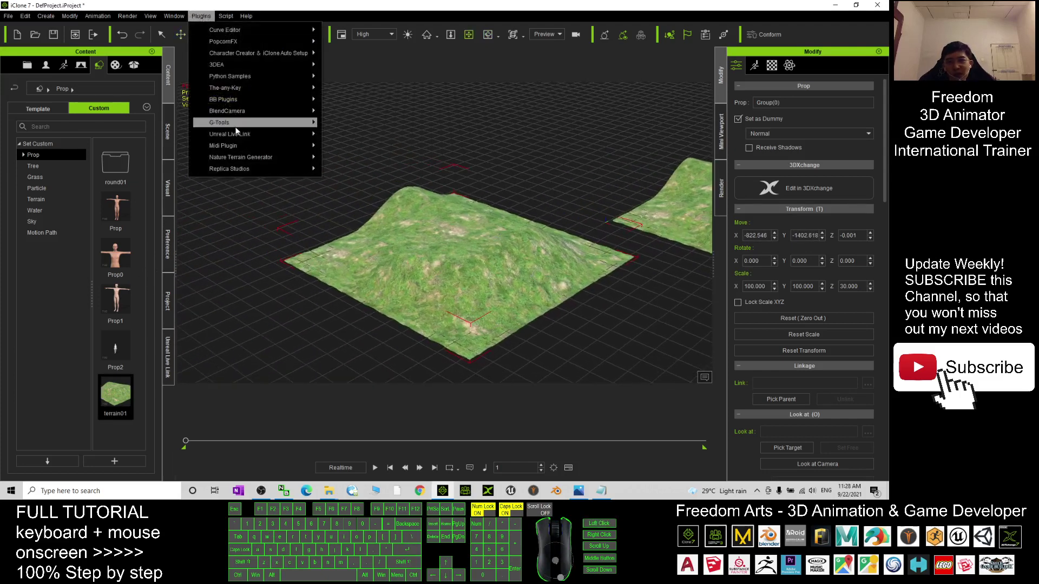
mouse_move(259, 157)
left_click(355, 161)
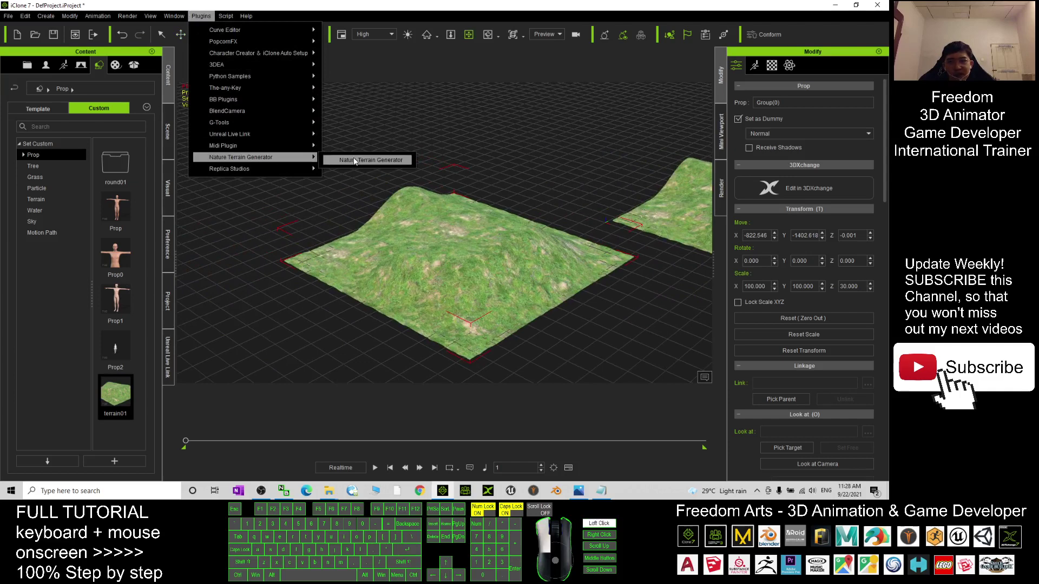
left_click(78, 268)
left_click_drag(185, 256, 172, 181)
left_click(406, 255)
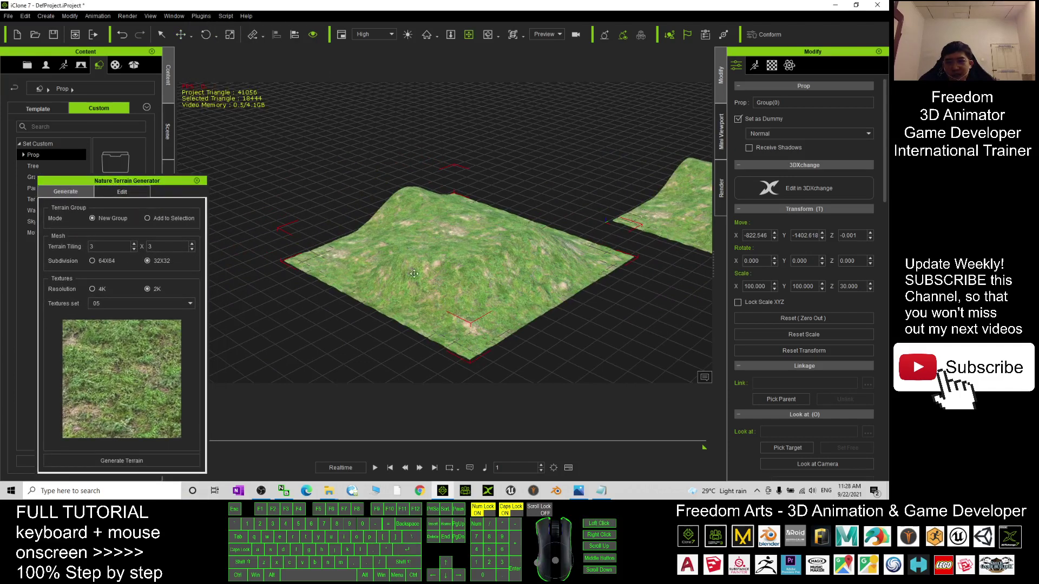
left_click(122, 192)
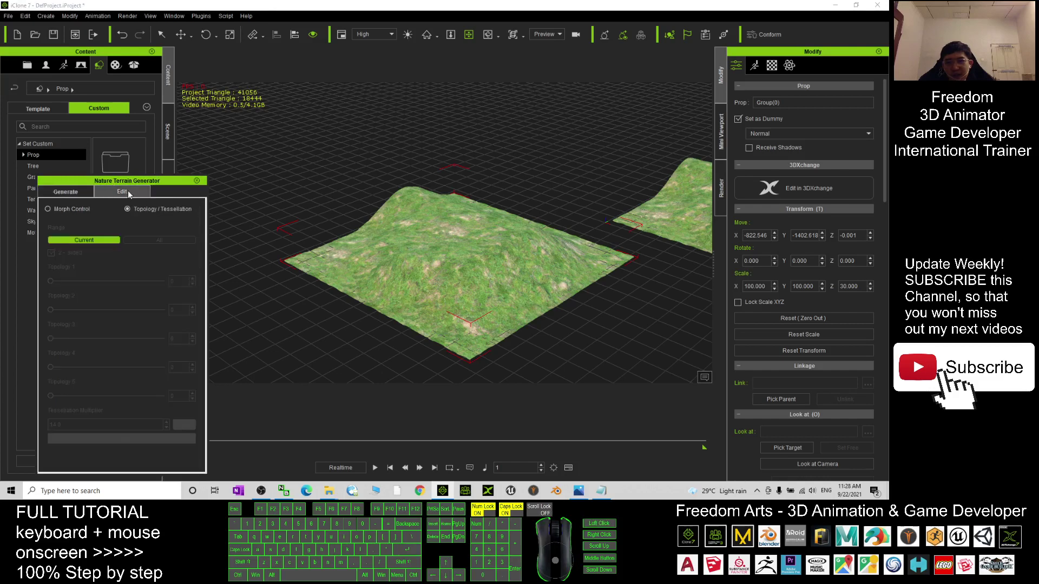
left_click(60, 208)
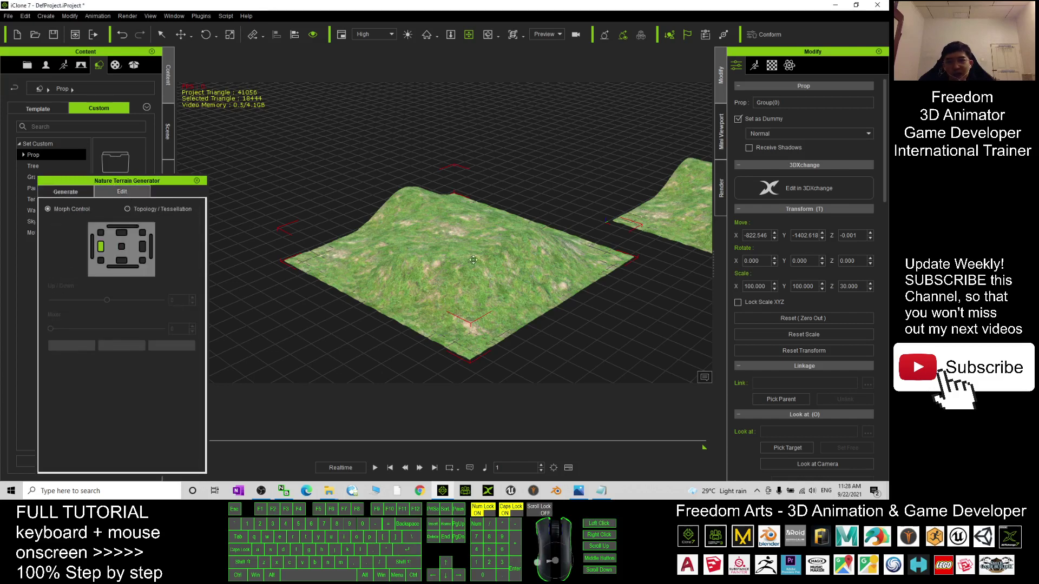
left_click(198, 182)
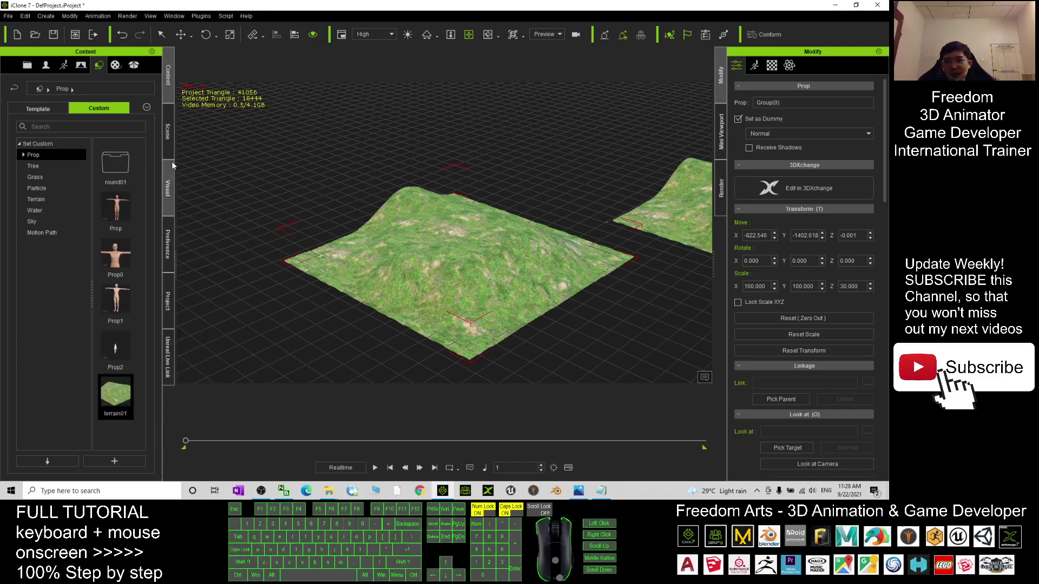
- Select all nine Plane 05 tiles under Group(0) and detach them from it
left_click(165, 132)
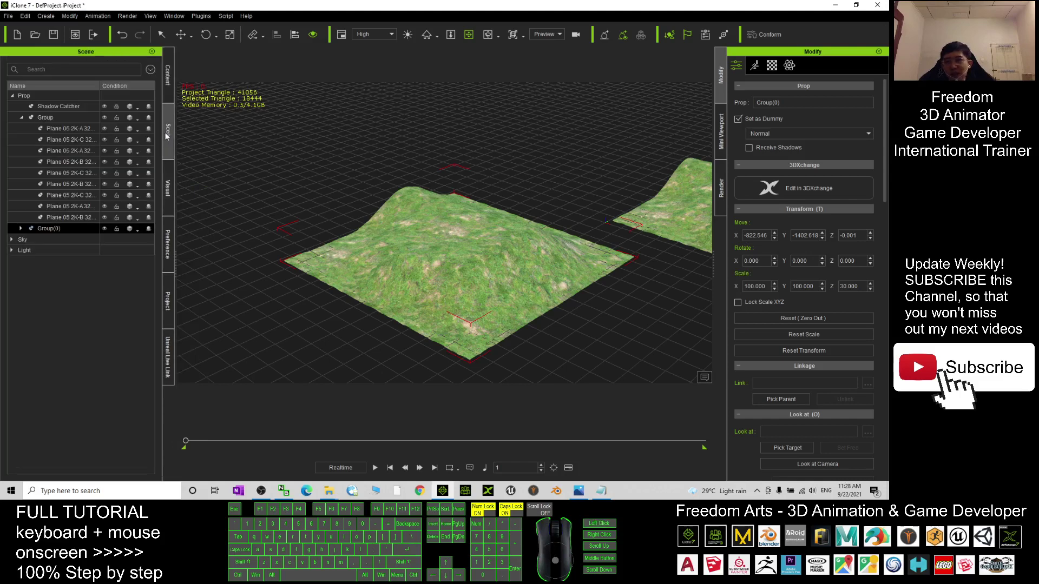
left_click(21, 229)
left_click(69, 241)
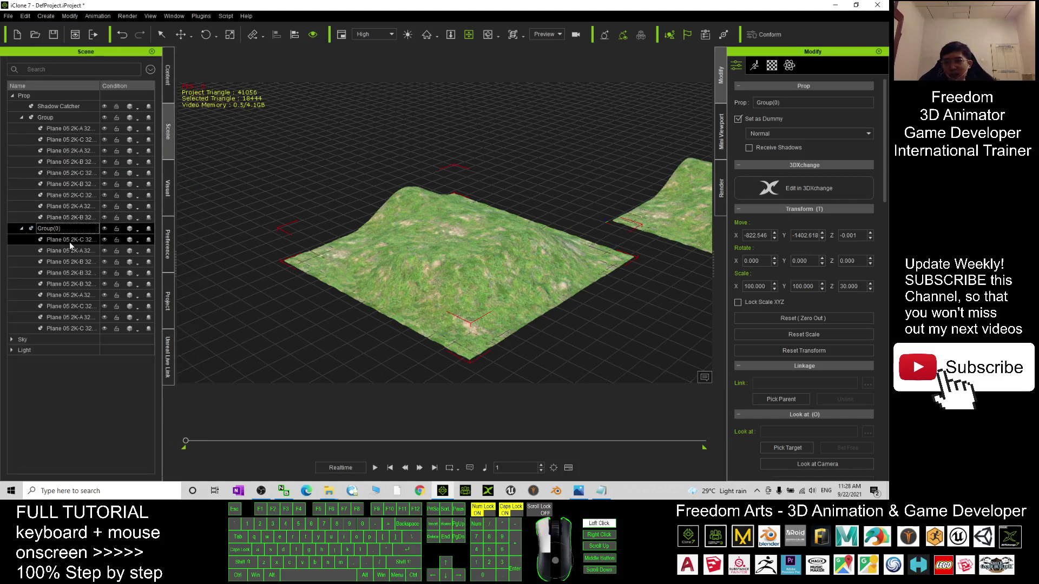
left_click(63, 329, "shift")
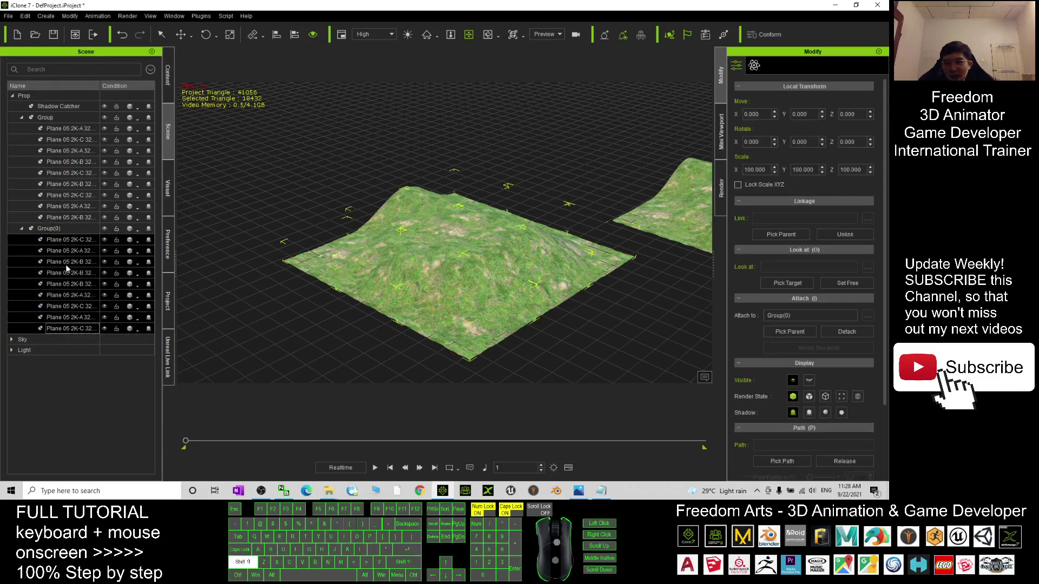
left_click(51, 239)
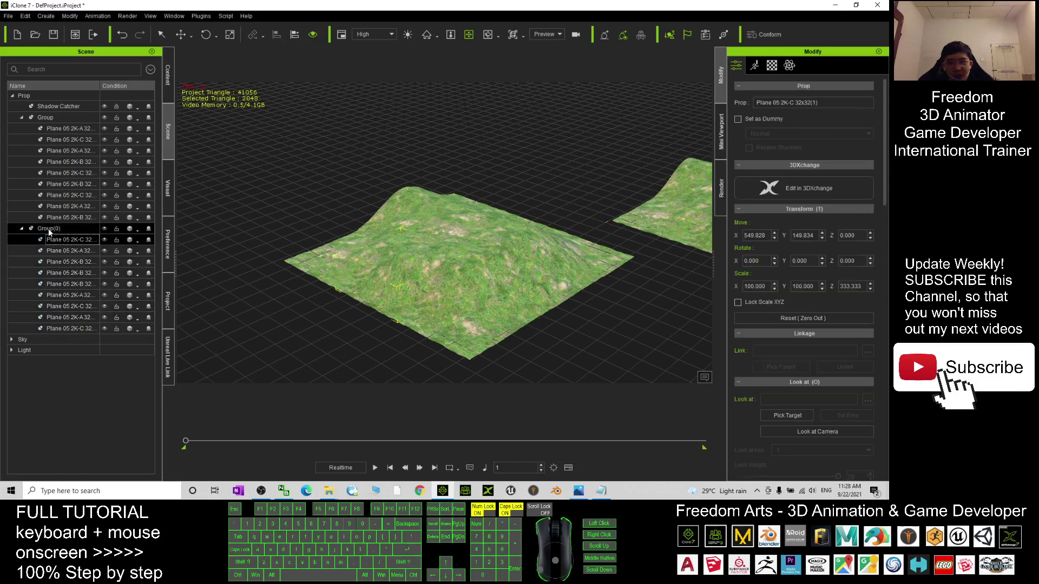
left_click(60, 237)
left_click(64, 329, "shift")
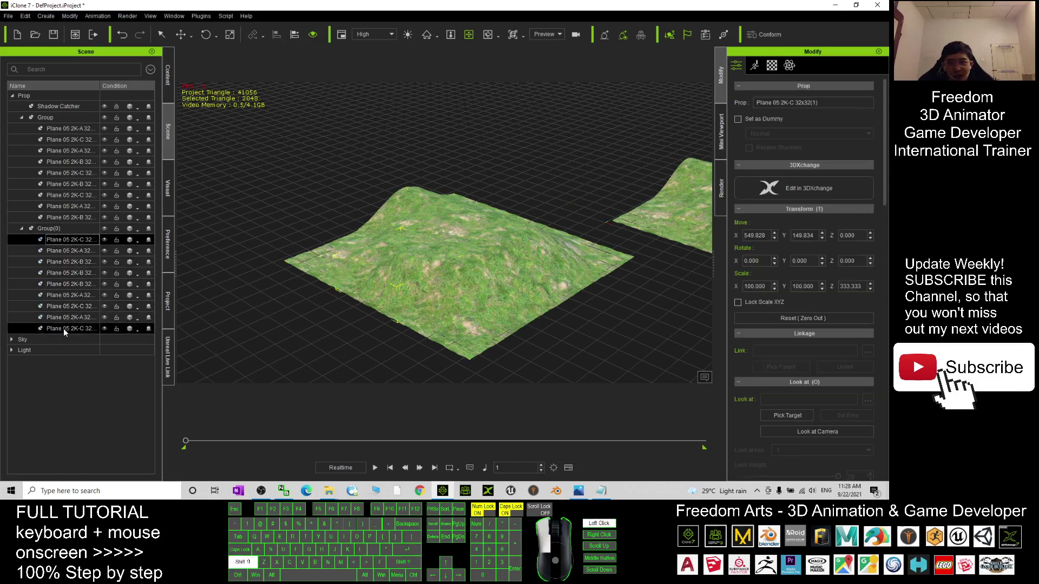
left_click(851, 333)
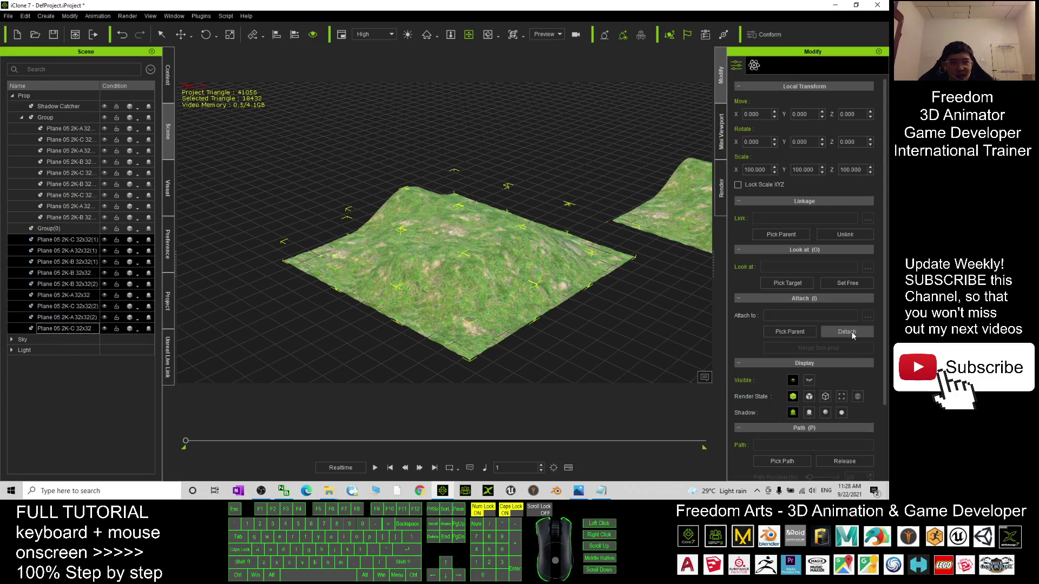
- Select the Group(0) prop and turn off its Set as Dummy option
left_click(45, 229)
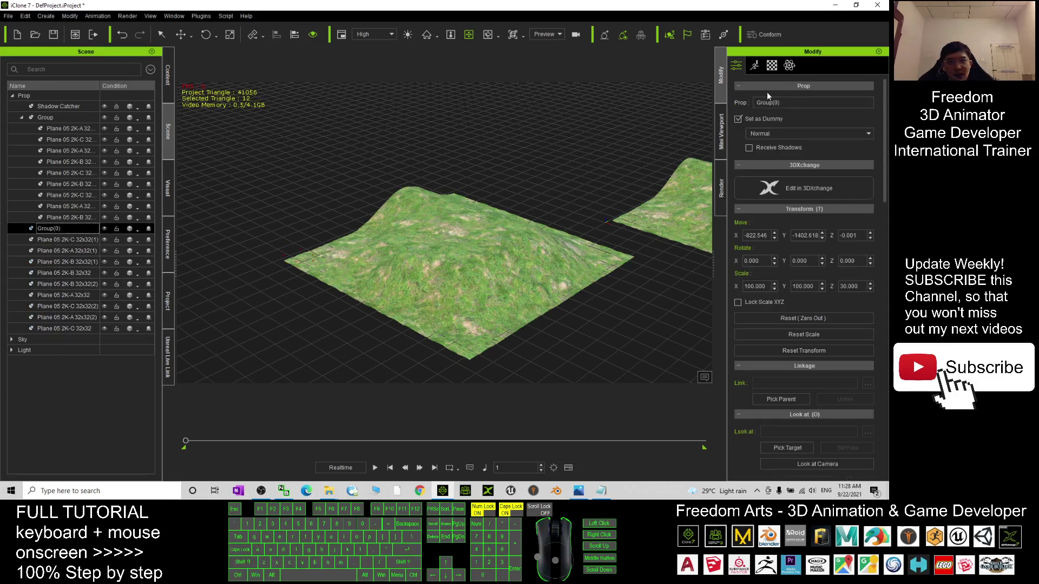
left_click(738, 119)
scroll(500, 179, "up", 2)
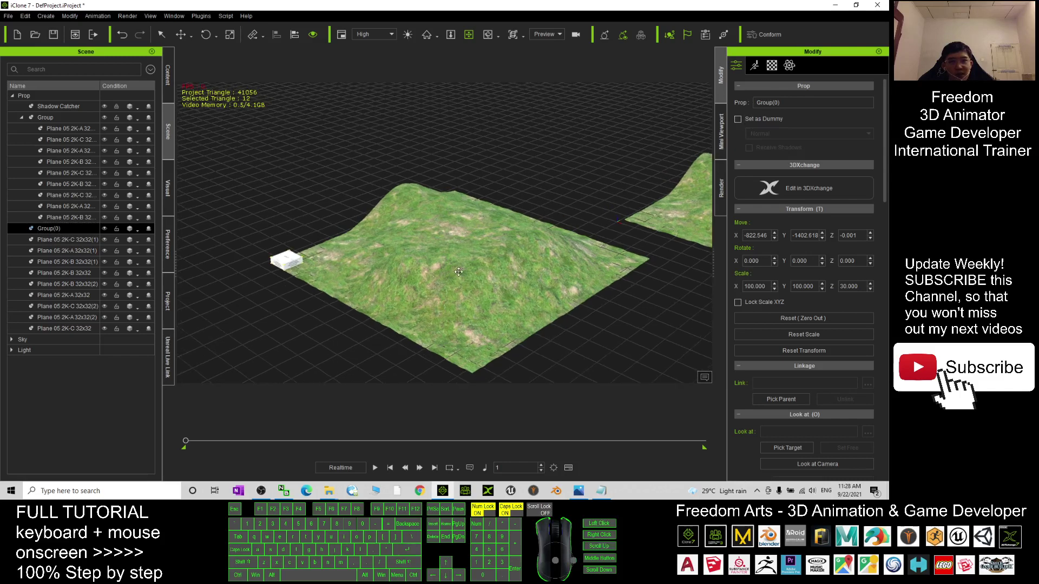
- Reopen the Nature Terrain Generator and raise the centre point of Plane 05 2K-B 32x32(2) to an Up/Down value of 100
left_click(201, 16)
left_click(253, 159)
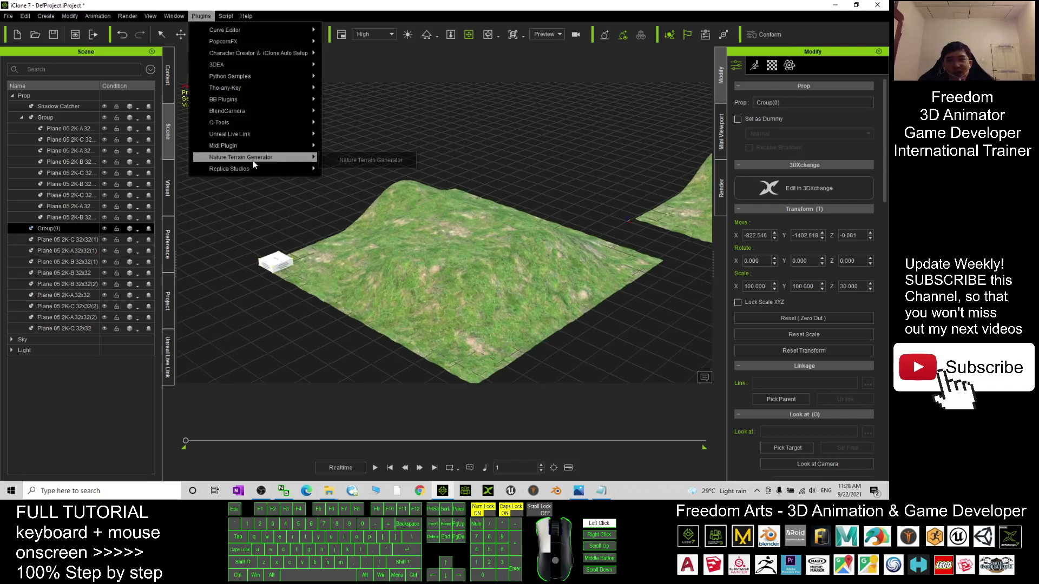
left_click(378, 159)
left_click(472, 314)
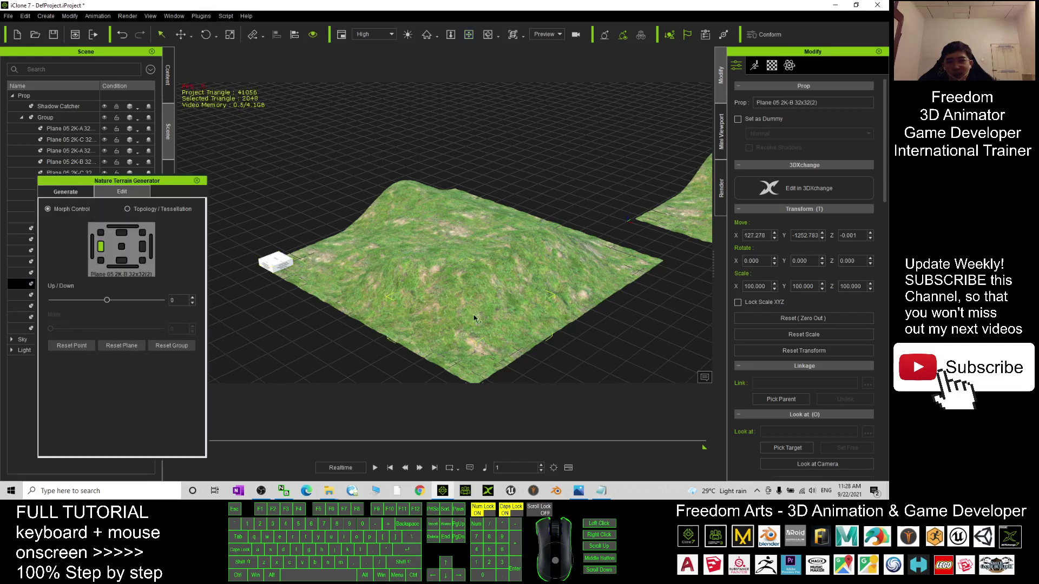
left_click(115, 260)
left_click_drag(108, 301, 251, 307)
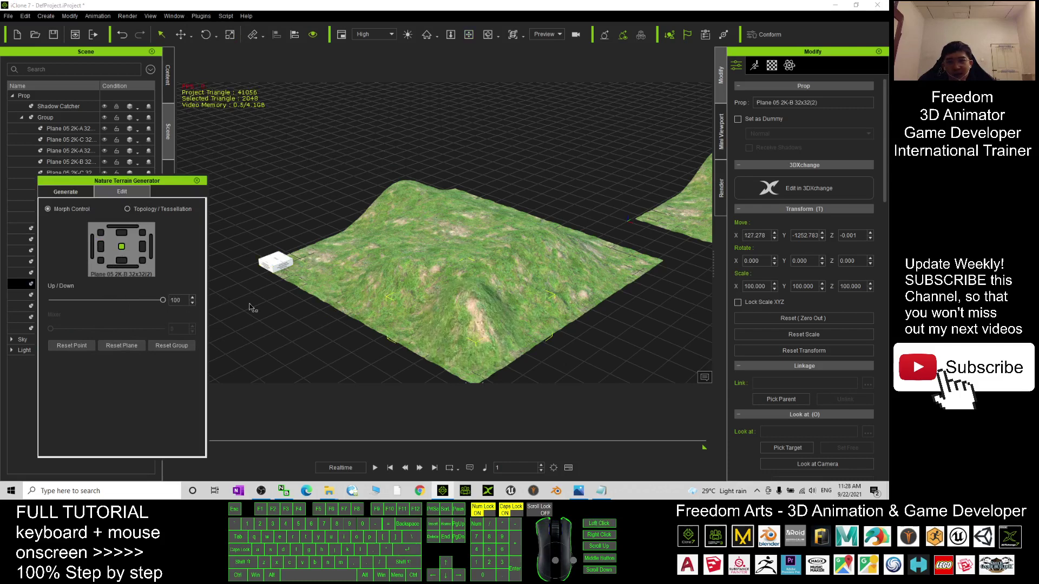
- Lower the centre point of Plane 05 2K-A 32x32(1) to an Up/Down value of -100 and close the Nature Terrain Generator
left_click(421, 246)
left_click_drag(111, 301, 37, 307)
scroll(503, 237, "up", 3)
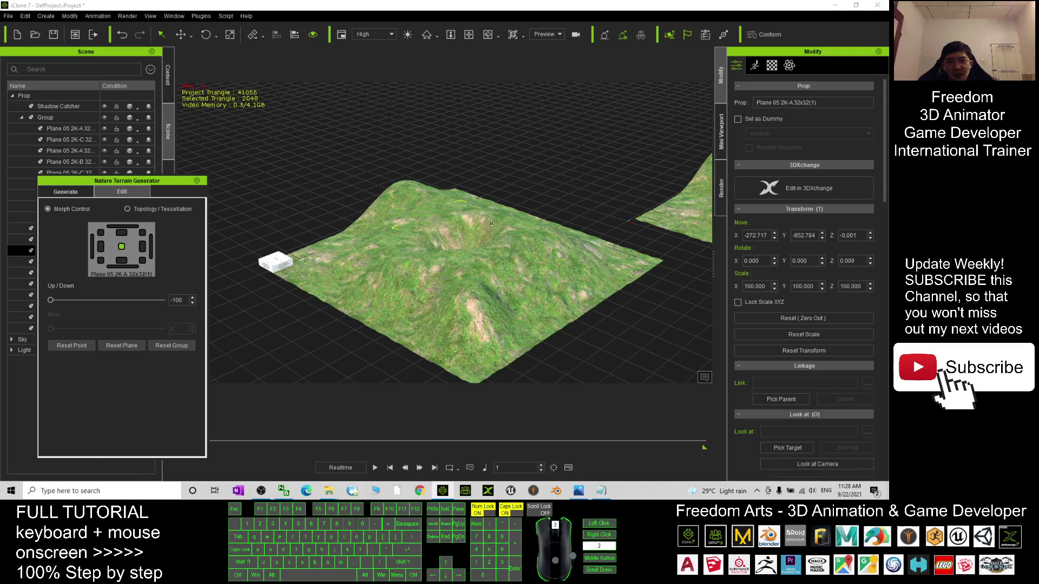
key("c")
left_click_drag(503, 237, 668, 235)
scroll(521, 267, "up", 3)
key("c")
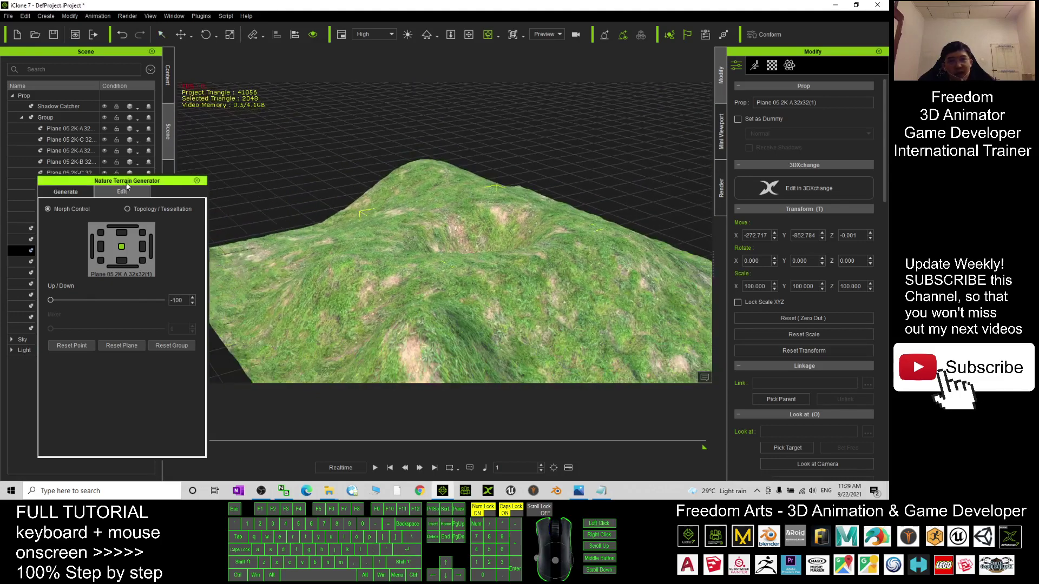
left_click(197, 181)
- Select all nine detached Plane 05 tiles and attach them to Group(0)
left_click(64, 240)
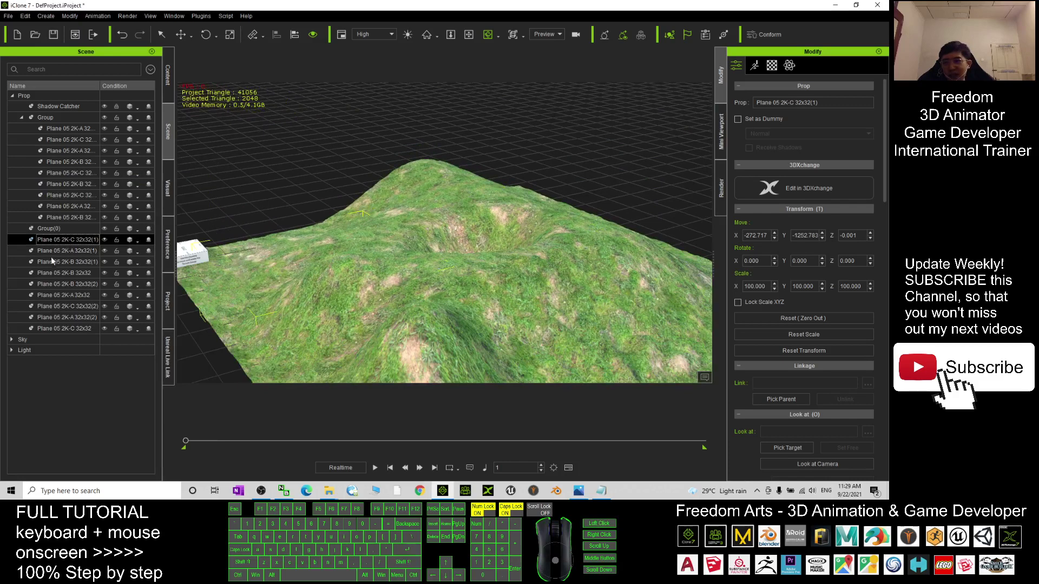
left_click(67, 239)
left_click(60, 327, "shift")
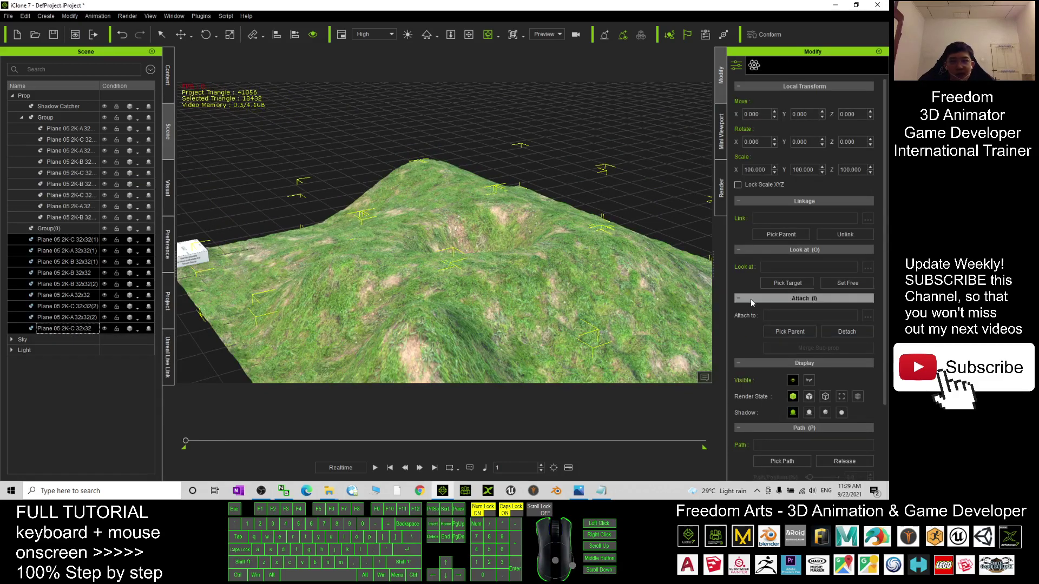
left_click(795, 332)
left_click(50, 229)
left_click(168, 74)
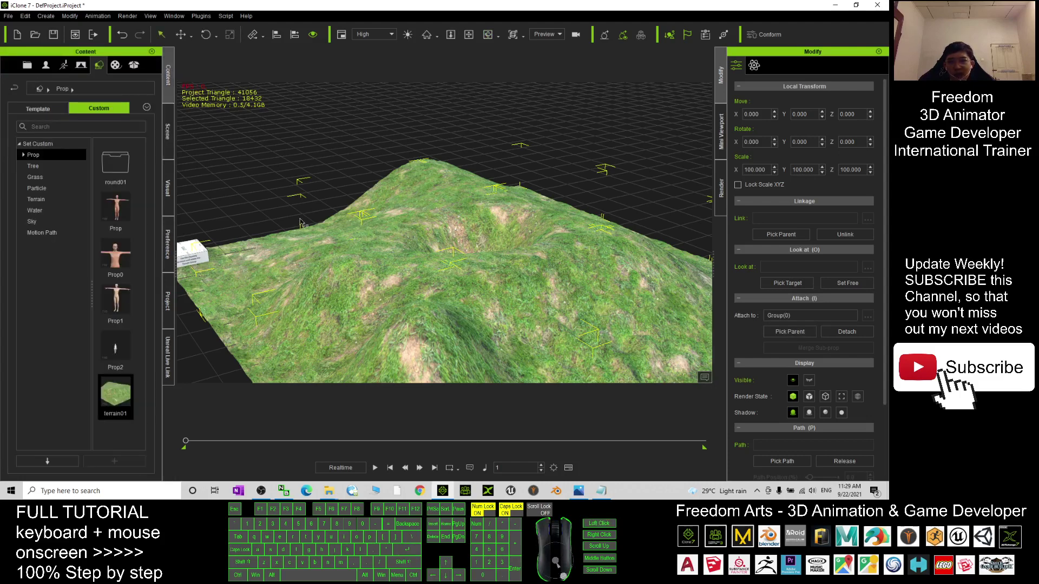
scroll(418, 239, "down", 5)
scroll(419, 239, "down", 1)
left_click_drag(418, 239, 238, 327)
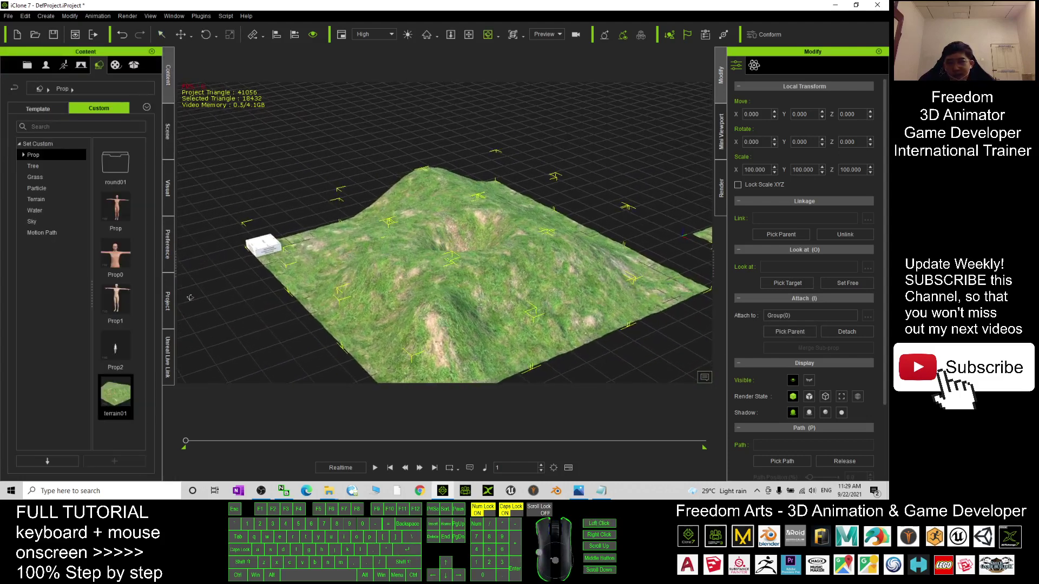
- Select Group(0) with its attached tiles and save it to the custom Prop library as terrain02
left_click(168, 130)
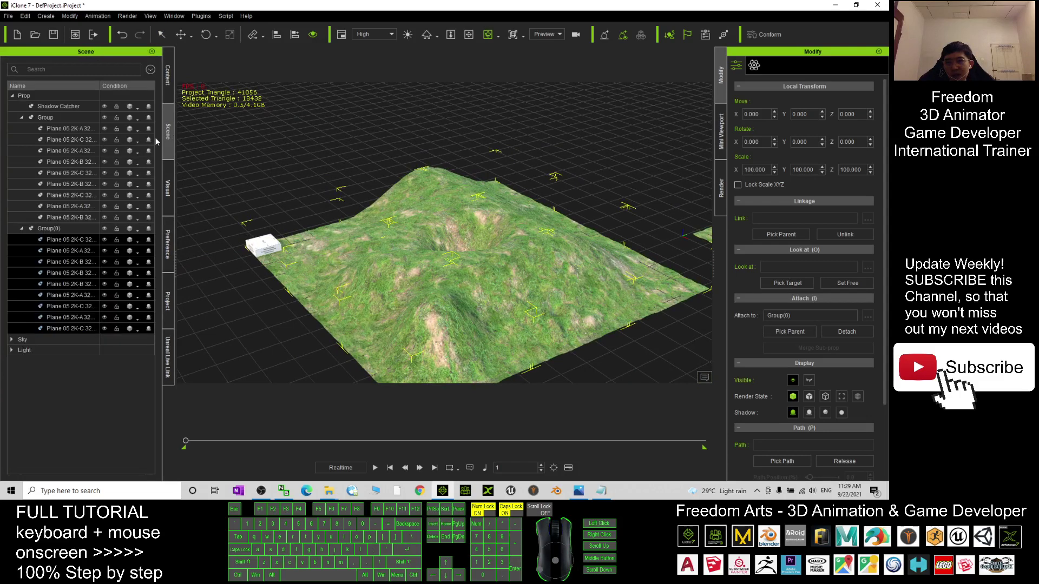
left_click(41, 228)
left_click_drag(418, 210, 449, 243)
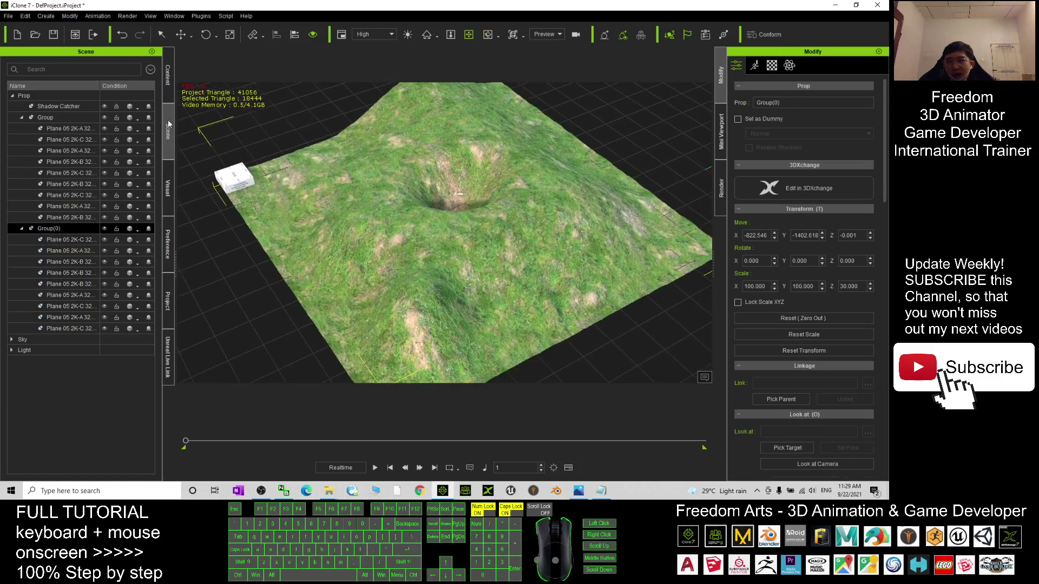
left_click(168, 75)
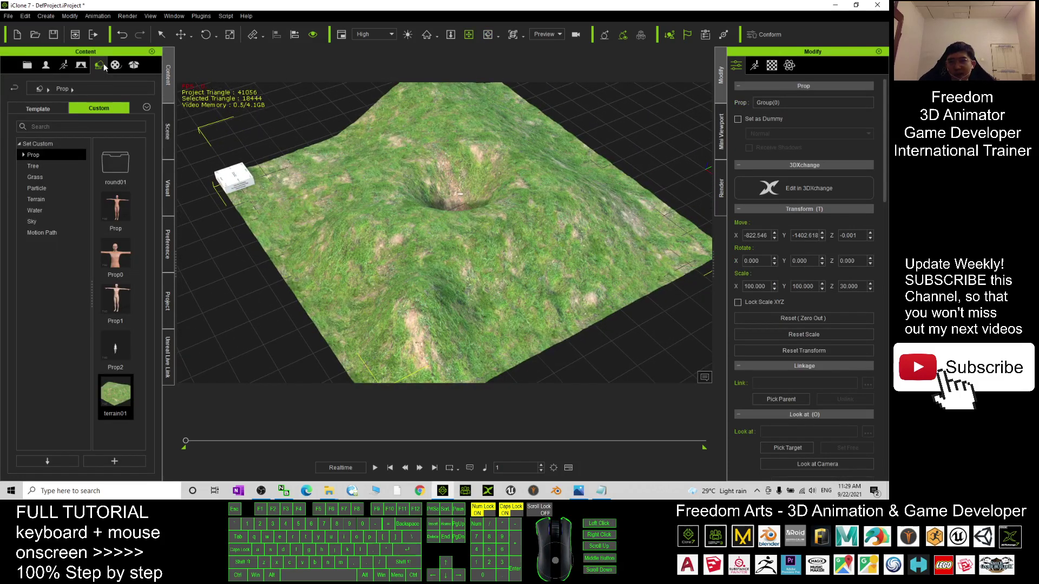
left_click(97, 111)
left_click(114, 463)
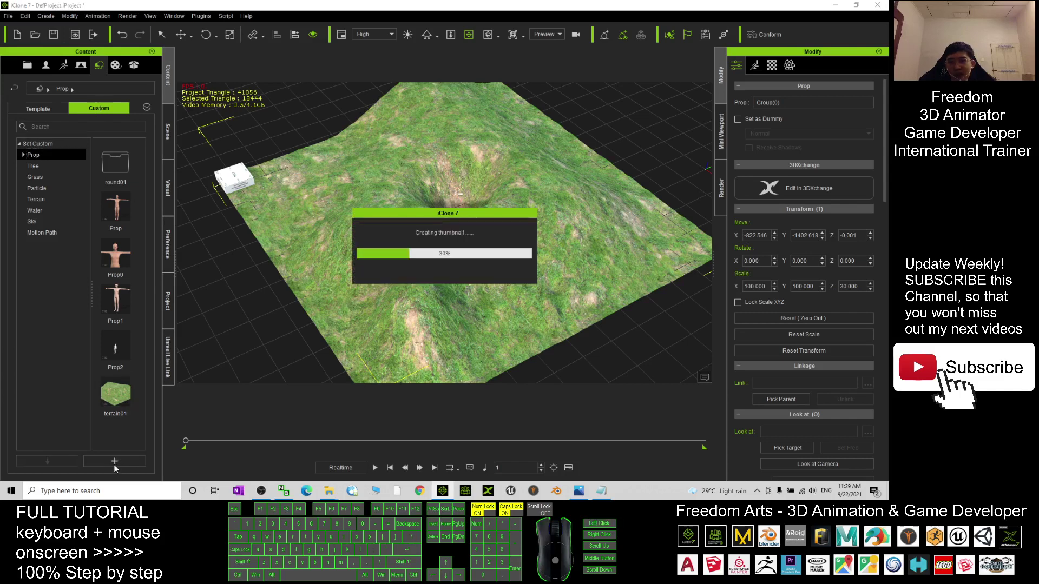
type("terr")
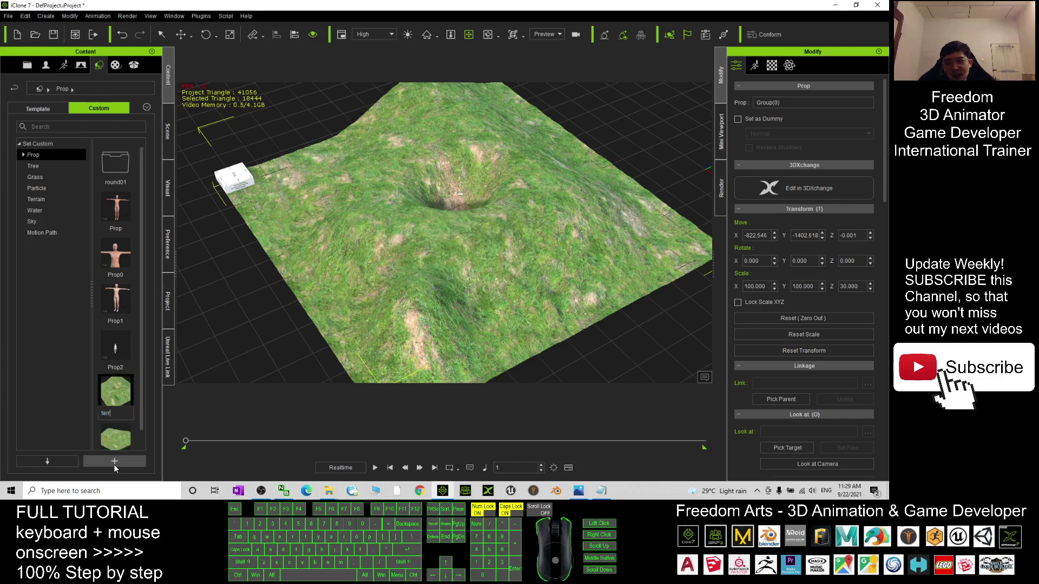
type("ain02")
key("Return")
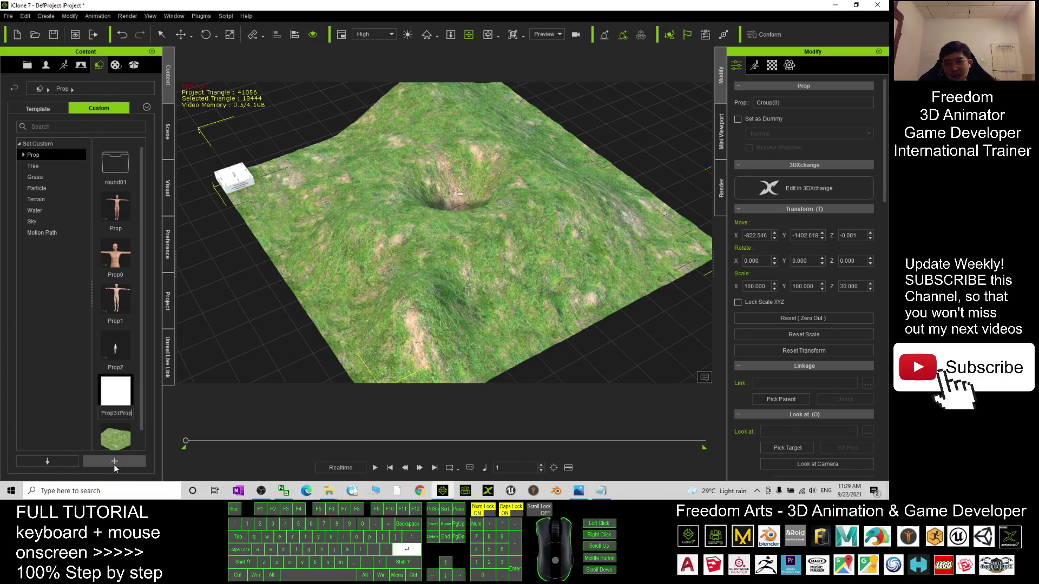
- Select the original terrain's parent prop, Group, and delete it together with its tiles
scroll(538, 299, "down", 3)
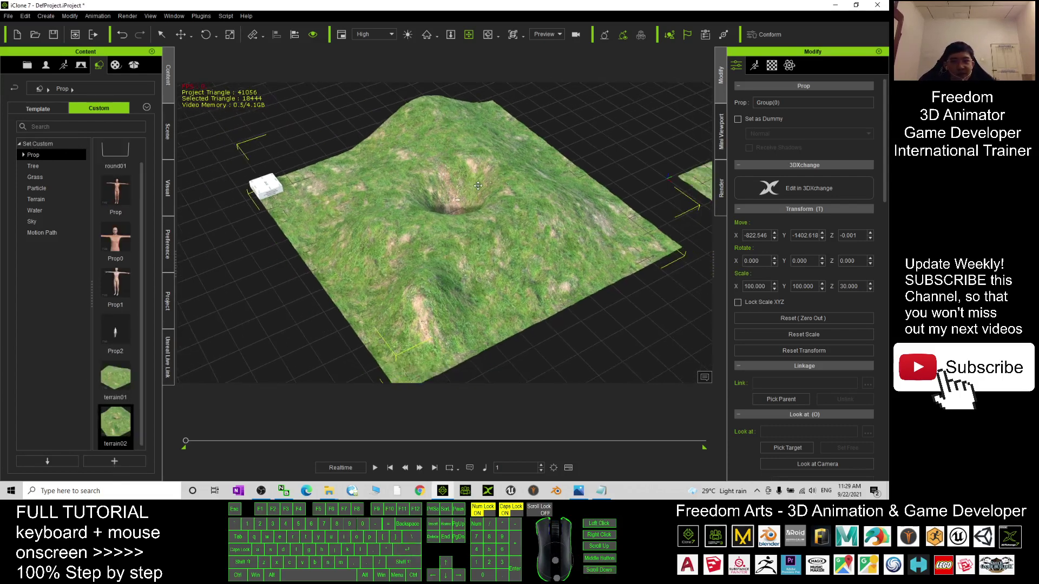
key("x")
left_click_drag(465, 199, 321, 230)
key("c")
scroll(391, 188, "down", 3)
key("q")
left_click(596, 230)
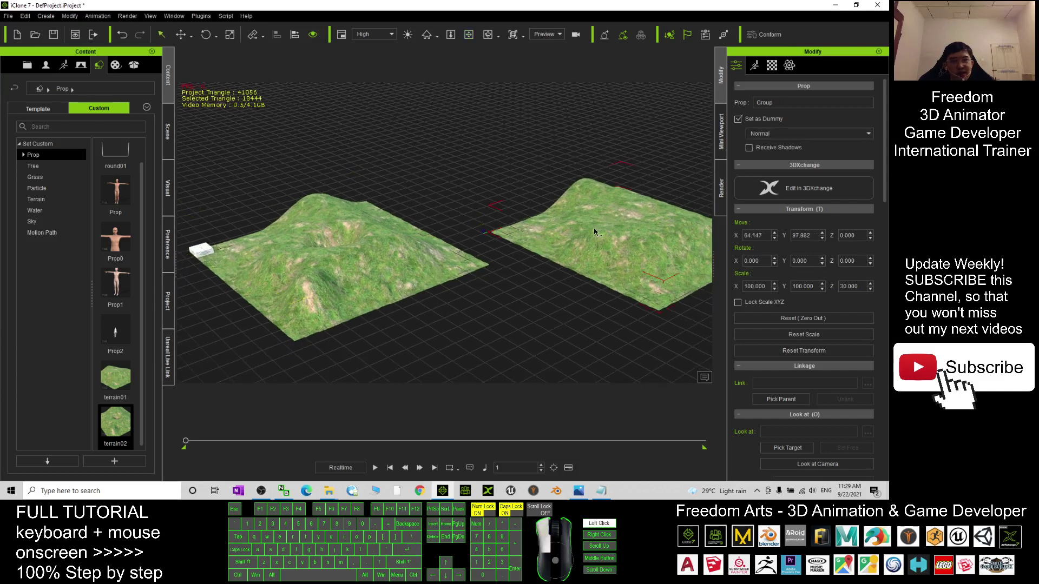
left_click(168, 131)
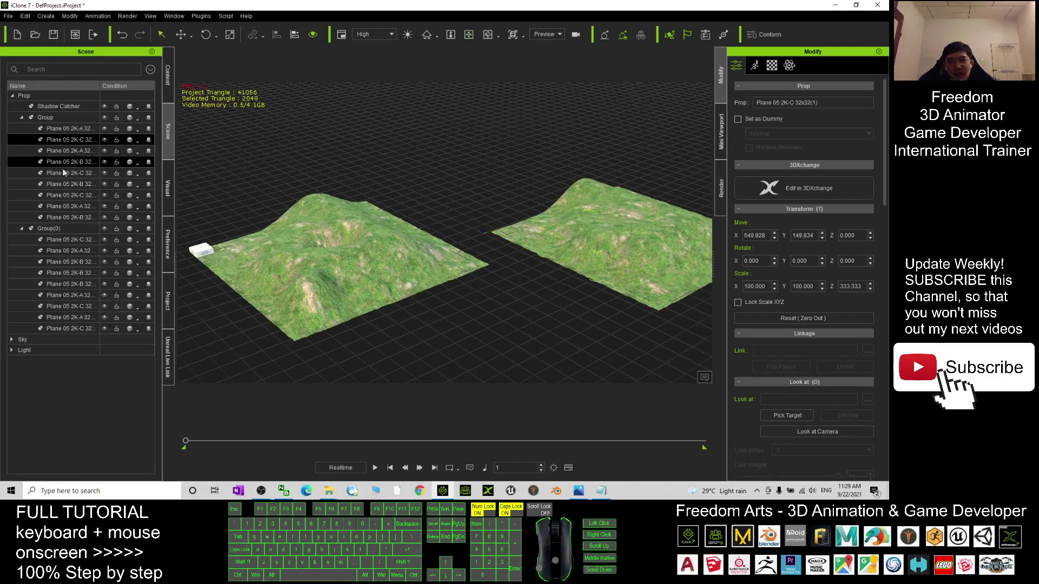
left_click(45, 117)
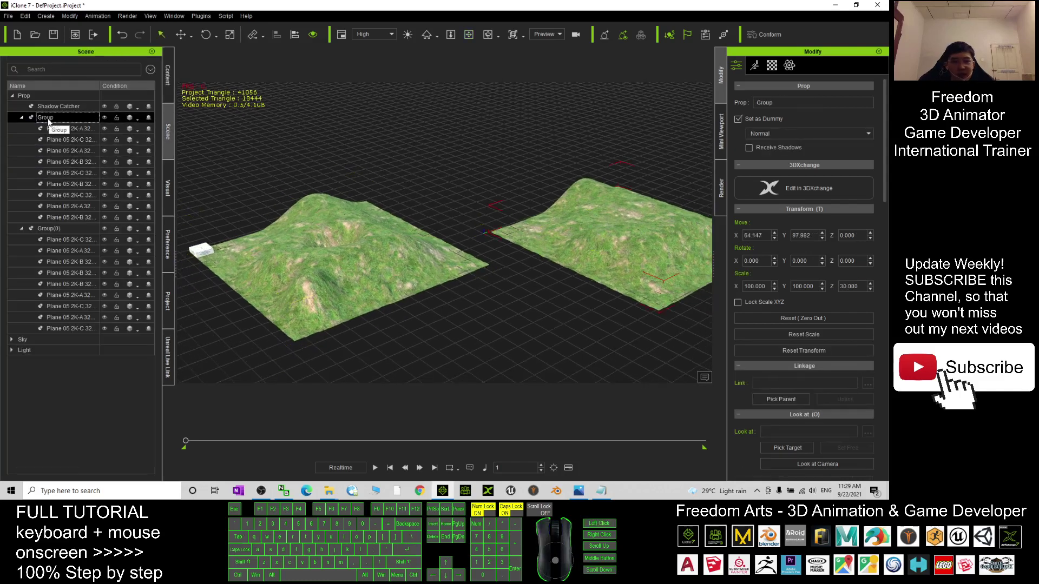
key("Delete")
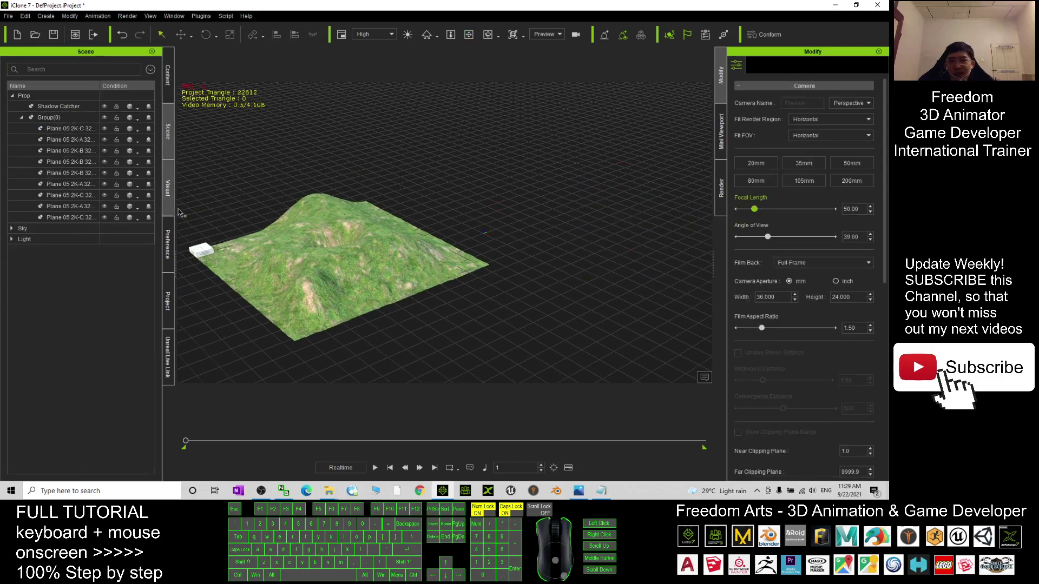
- Select the remaining Group(0) prop and turn on its Set as Dummy option
left_click(56, 119)
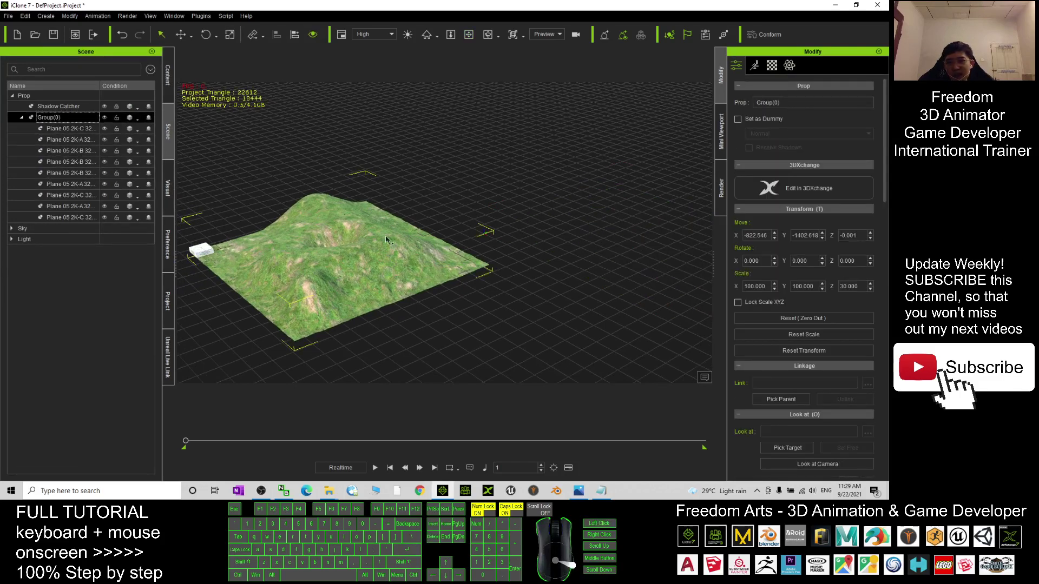
scroll(348, 238, "up", 2)
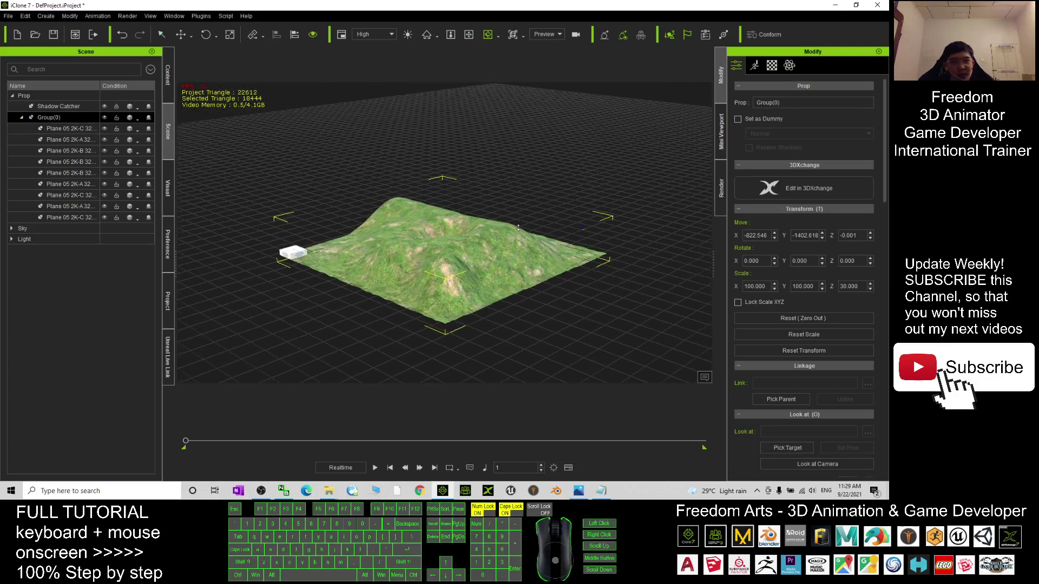
scroll(440, 263, "up", 1)
scroll(445, 263, "down", 1)
key("e")
key("r")
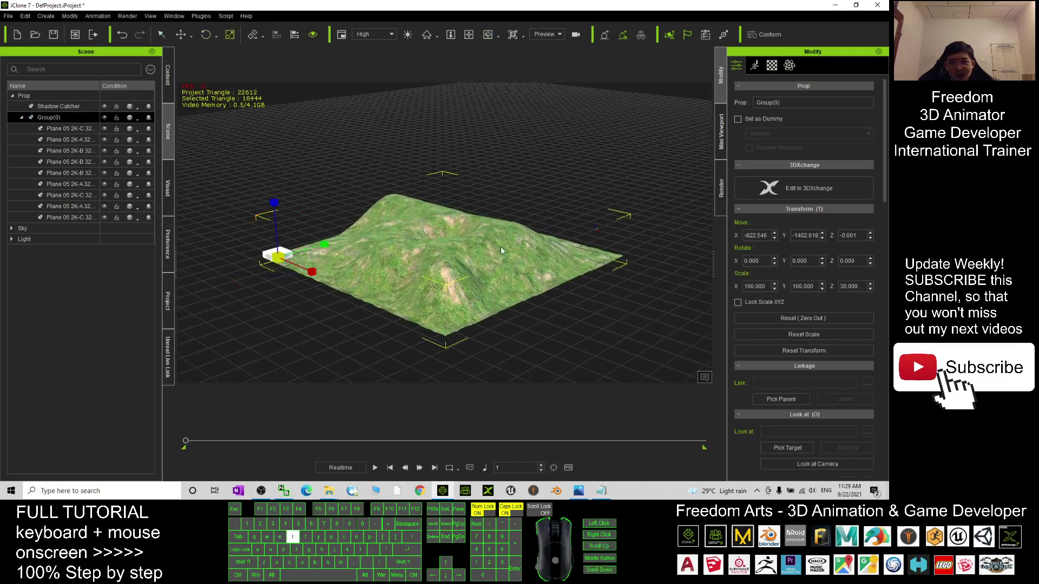
left_click(49, 118)
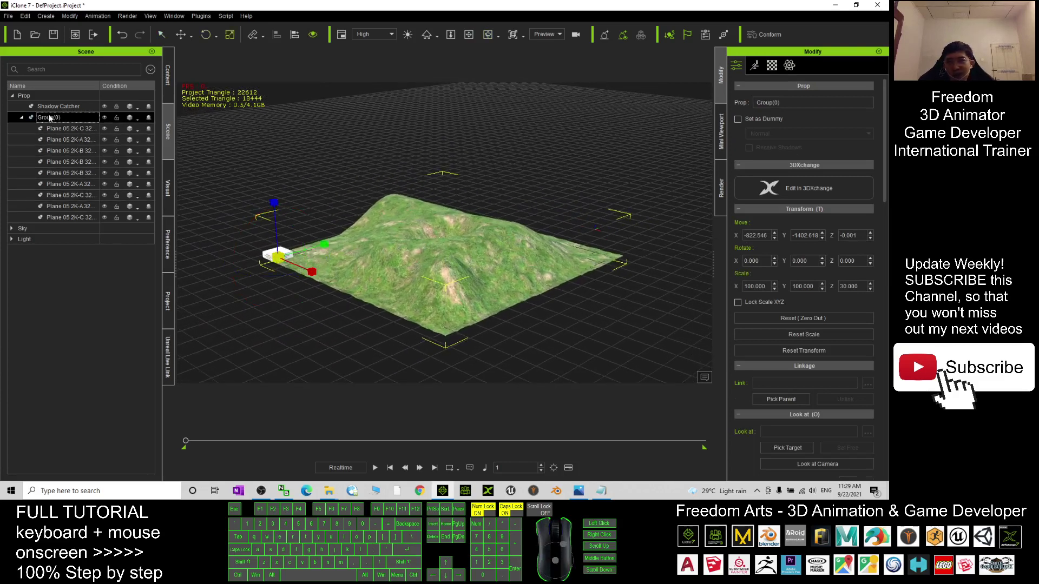
left_click(738, 119)
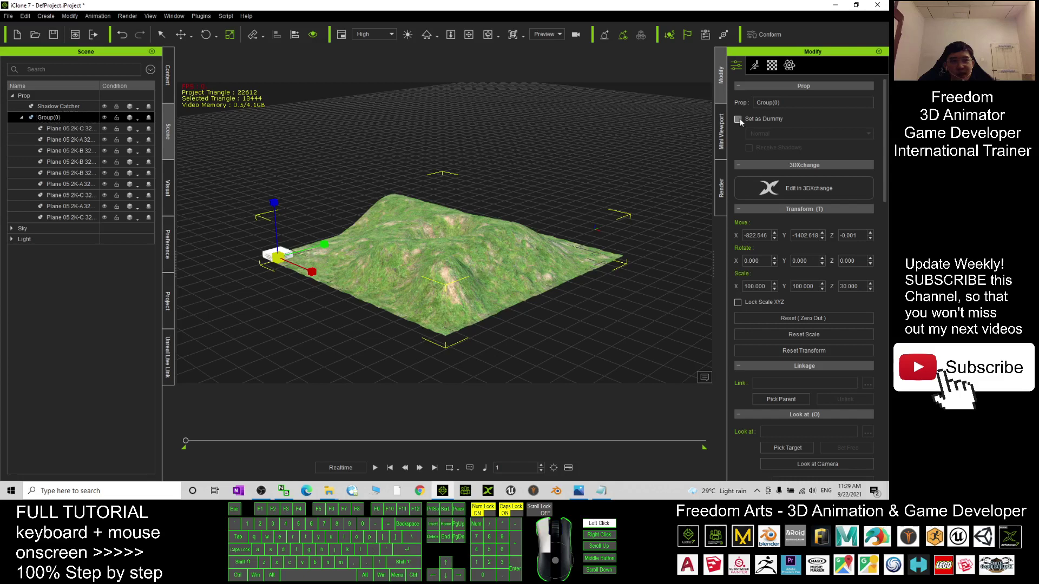
- Convert the Group(0) prop to a terrain and select it among the scene's Terrain objects
scroll(415, 292, "up", 2)
right_click(451, 272)
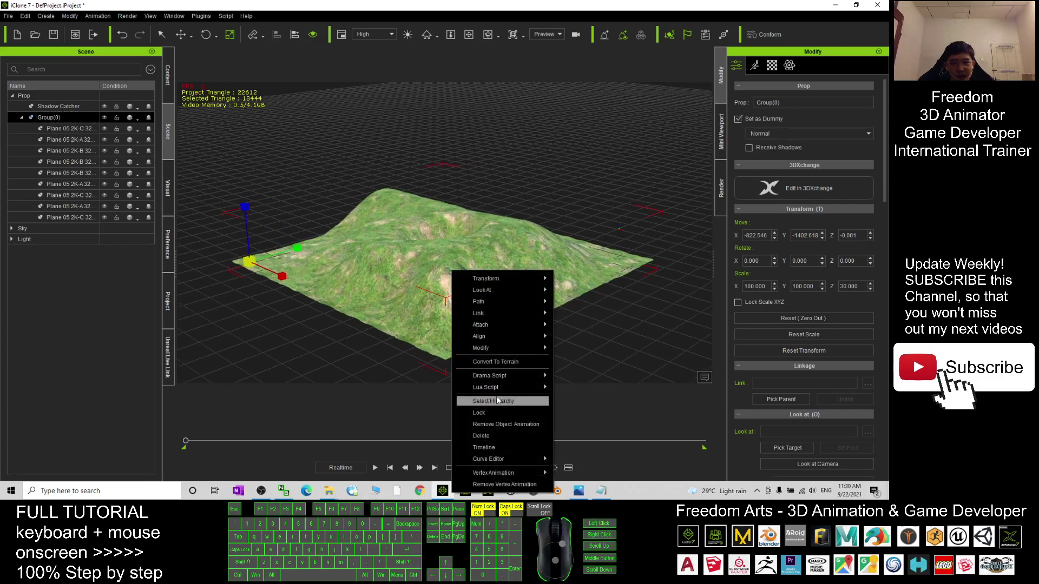
left_click(522, 365)
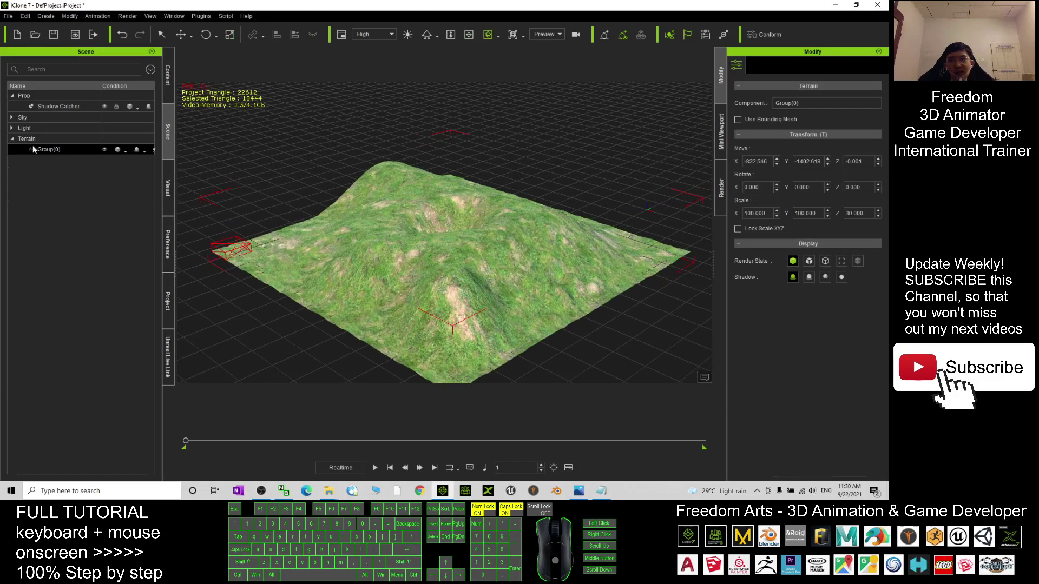
double_click(53, 150)
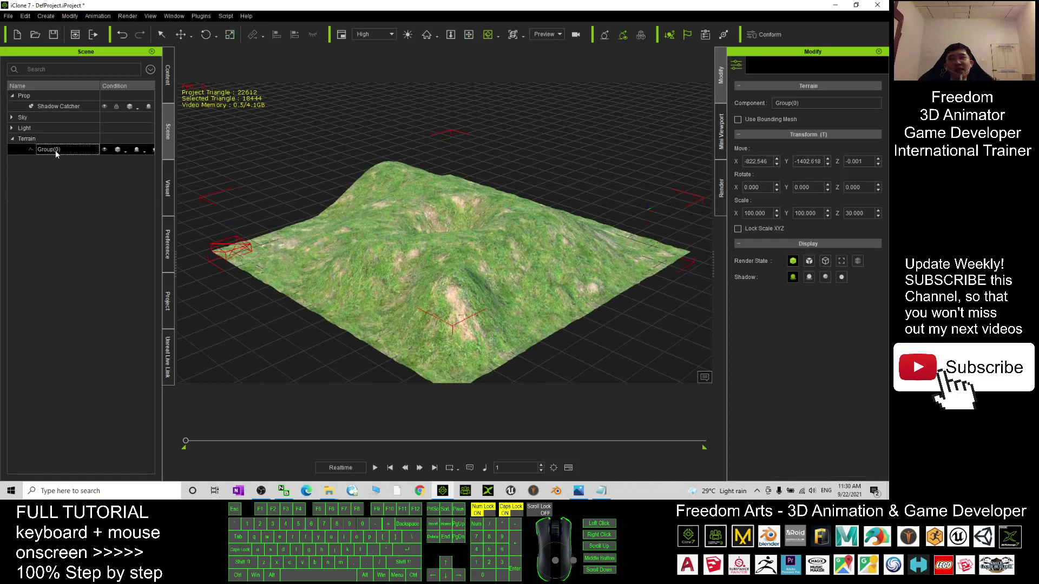
- Save the converted Group(0) terrain to the custom Terrain library, keeping the default name
left_click(167, 74)
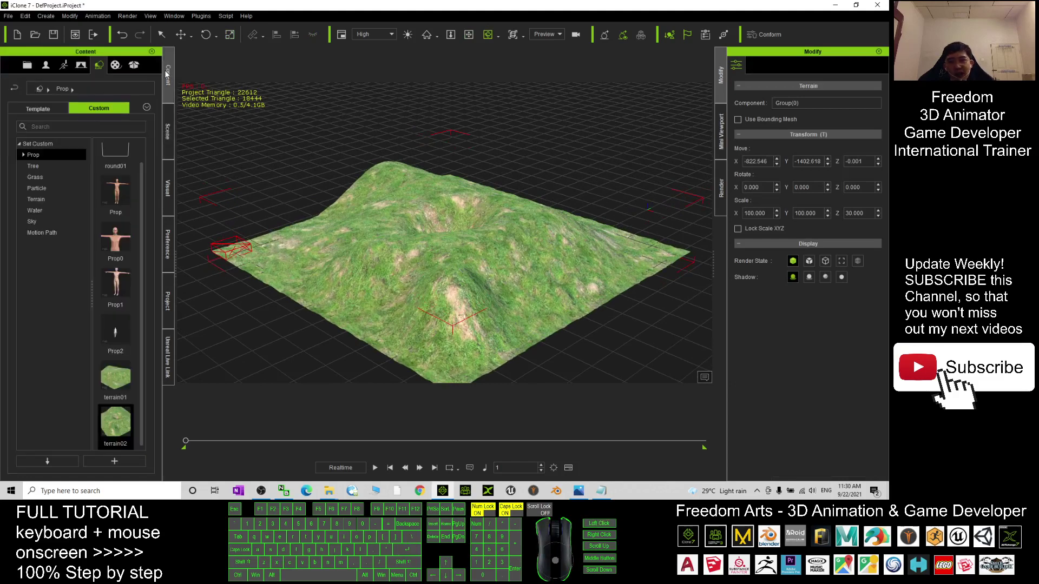
left_click(36, 199)
left_click_drag(279, 229, 454, 242)
left_click(111, 461)
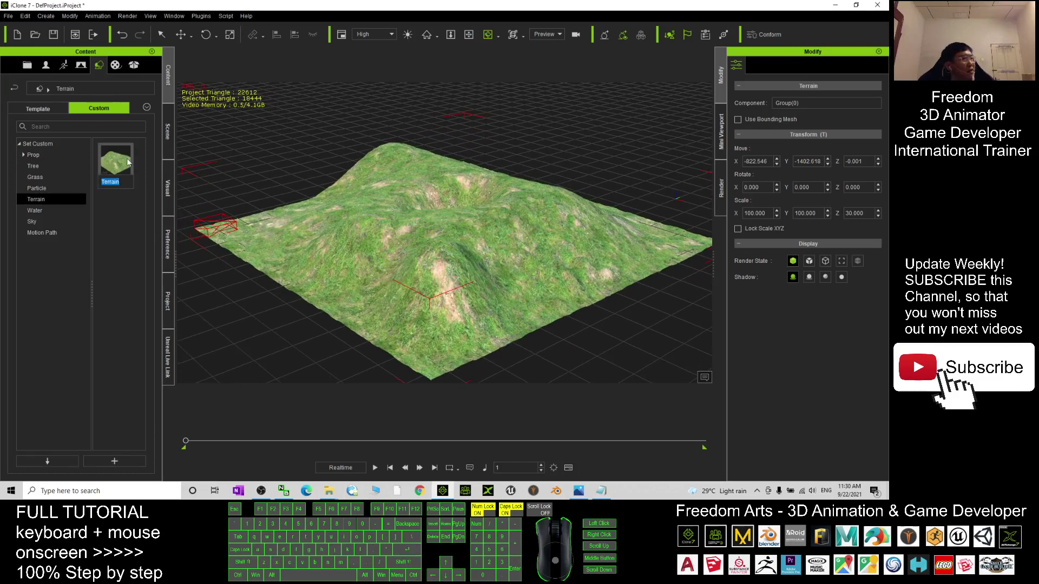
left_click(406, 250)
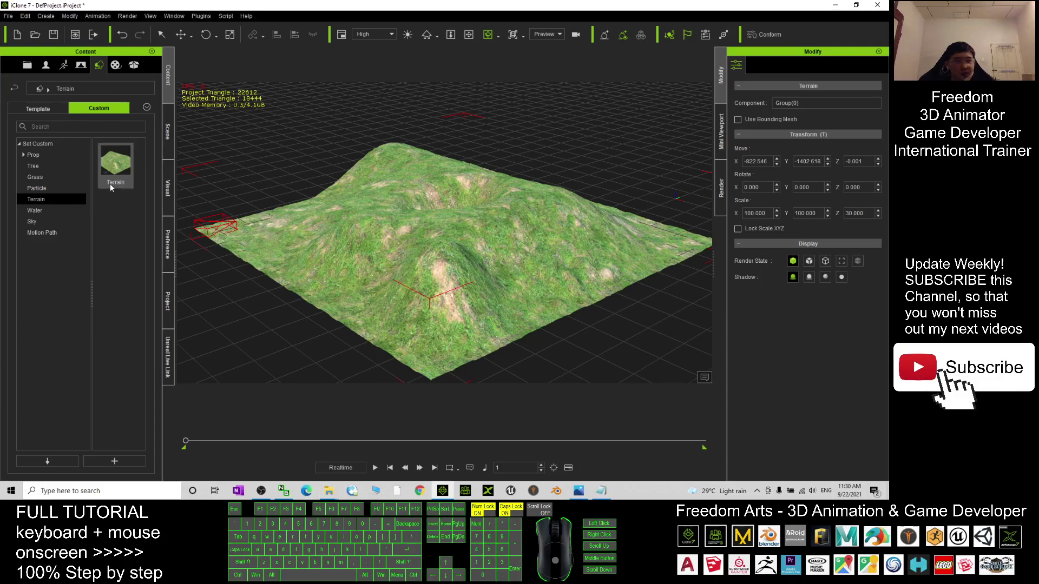
left_click_drag(476, 192, 342, 218)
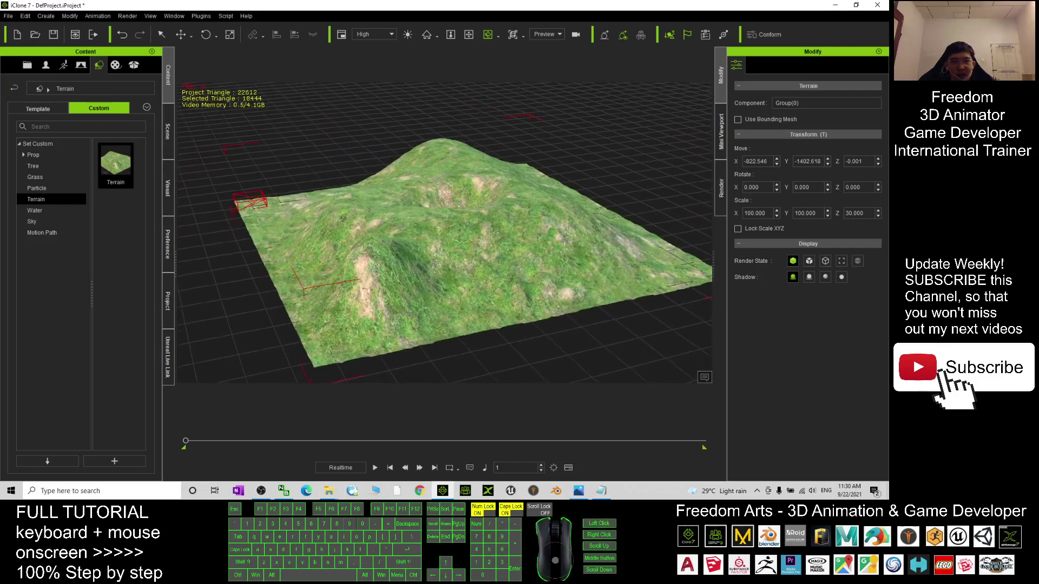
- Clear the selection and reselect the Group(0) terrain from the scene's object list
left_click(467, 267)
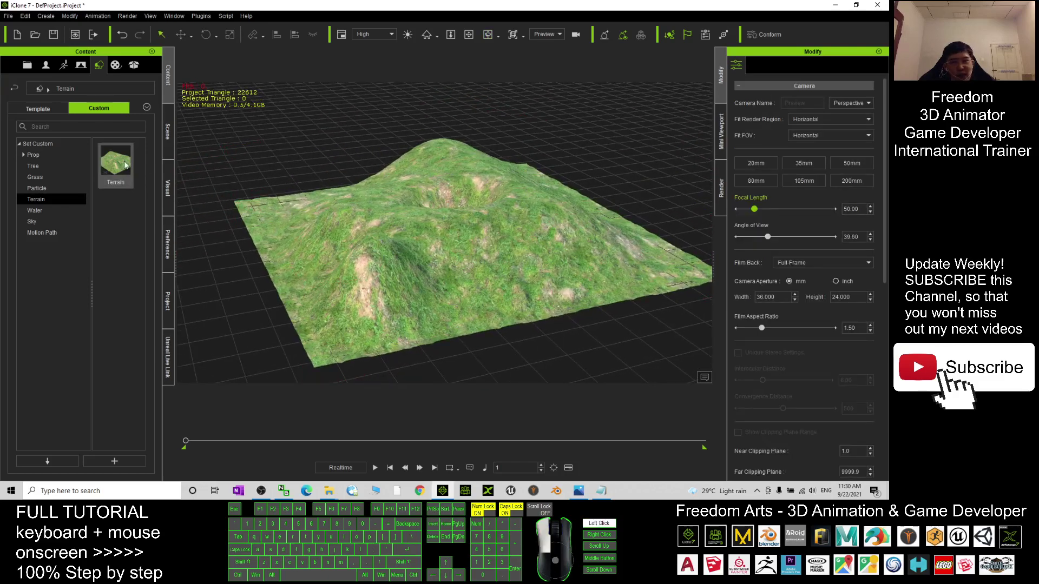
left_click(170, 136)
left_click(47, 150)
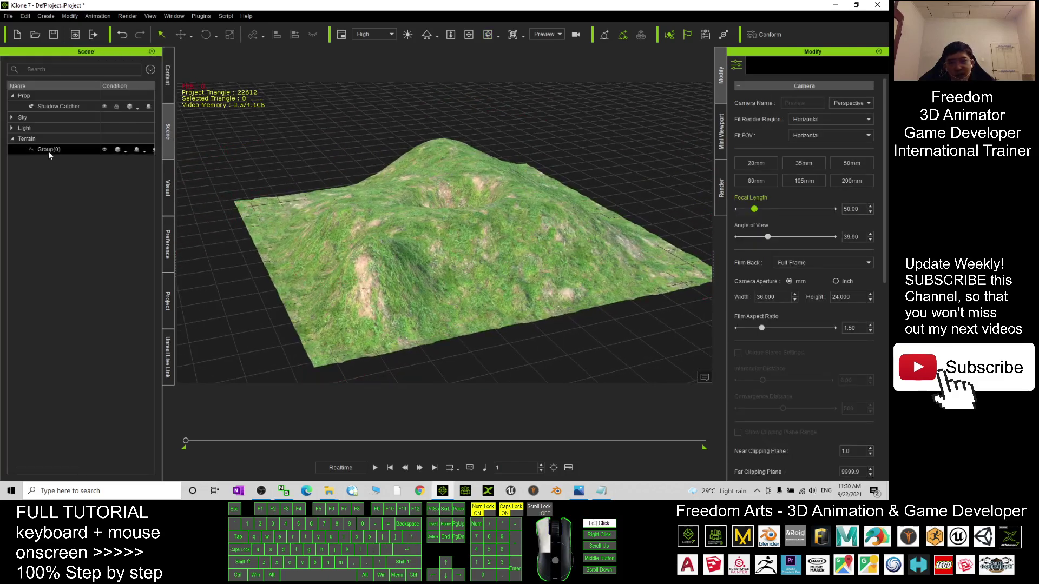
left_click(48, 150)
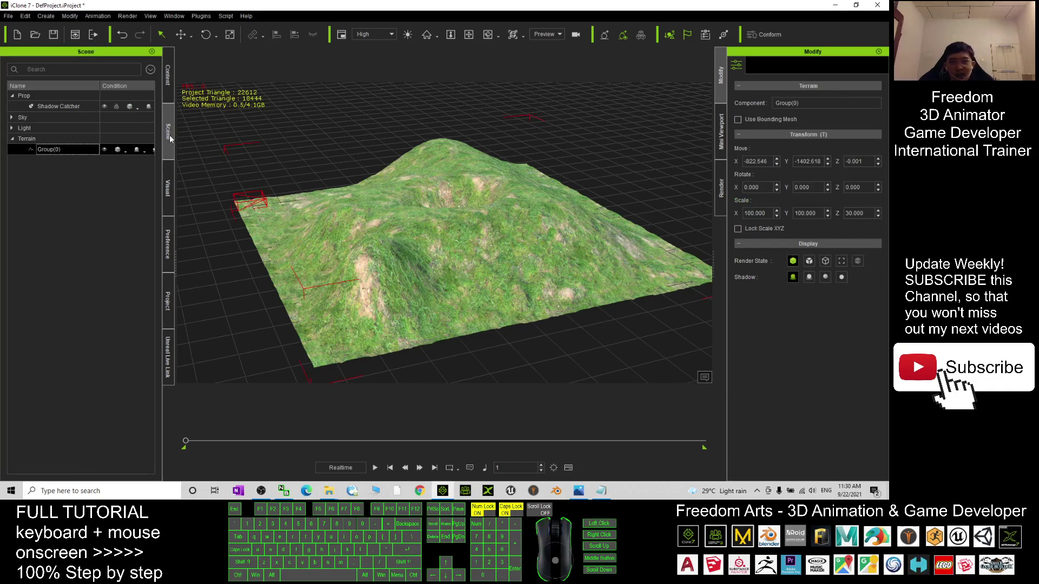
- Delete the Group(0) terrain from the scene
left_click(42, 150)
key("Delete")
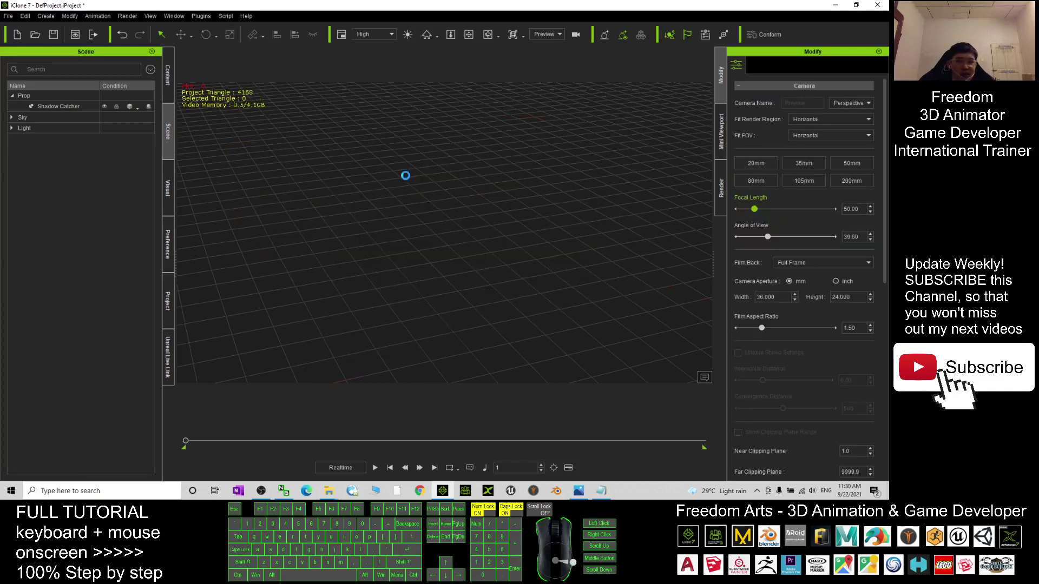
scroll(509, 196, "down", 2)
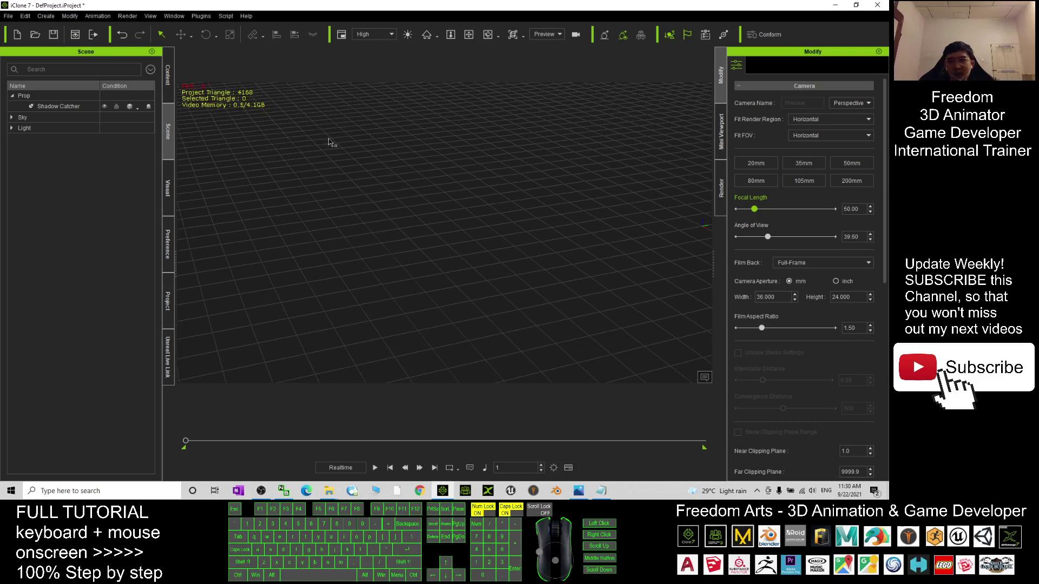
- Open the Nature Terrain Generator plugin, place its window over the Modify panel, and show the generation settings with 32X32 subdivision
left_click(172, 16)
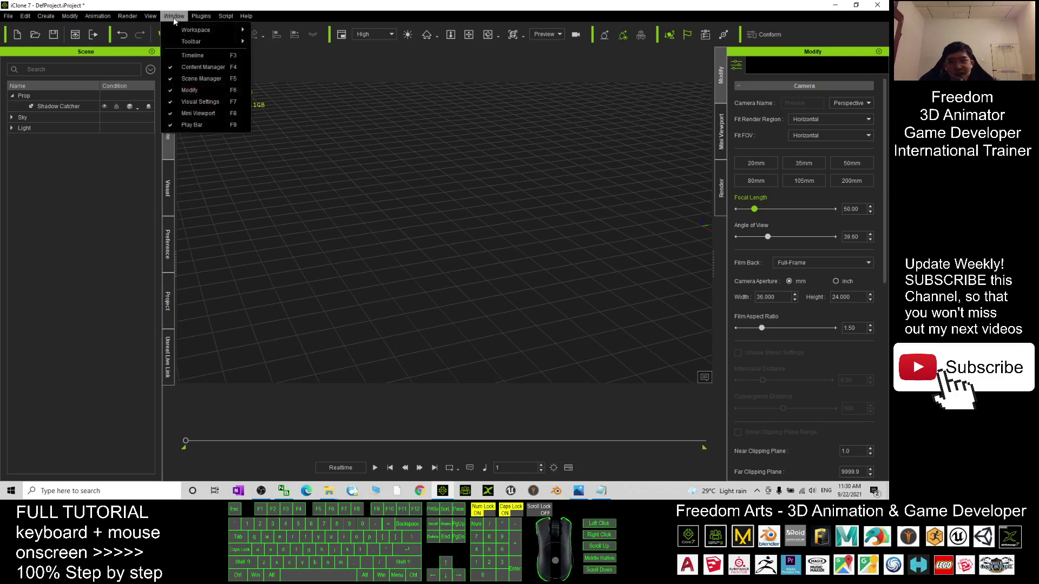
left_click(151, 16)
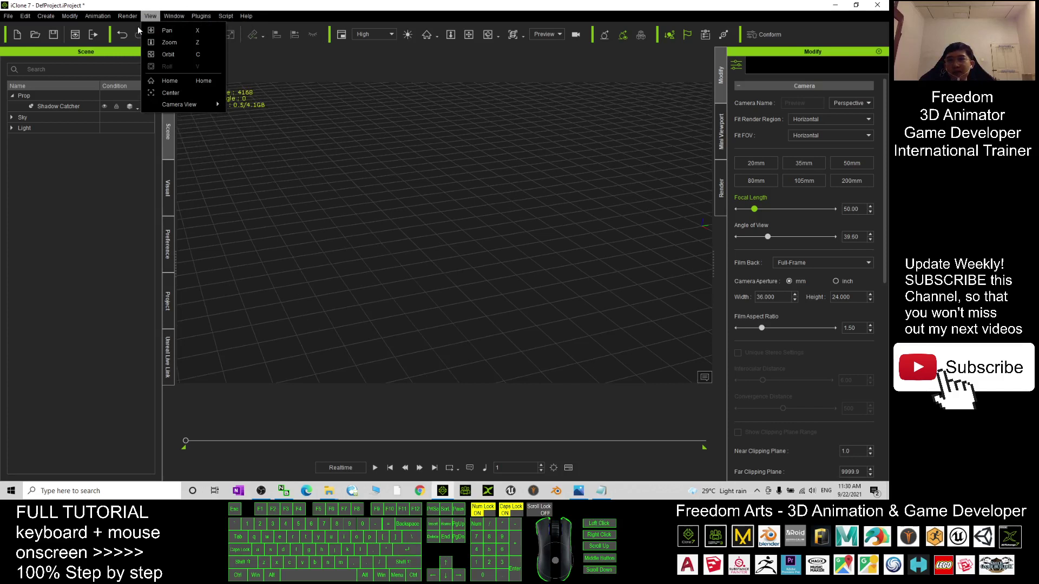
mouse_move(201, 17)
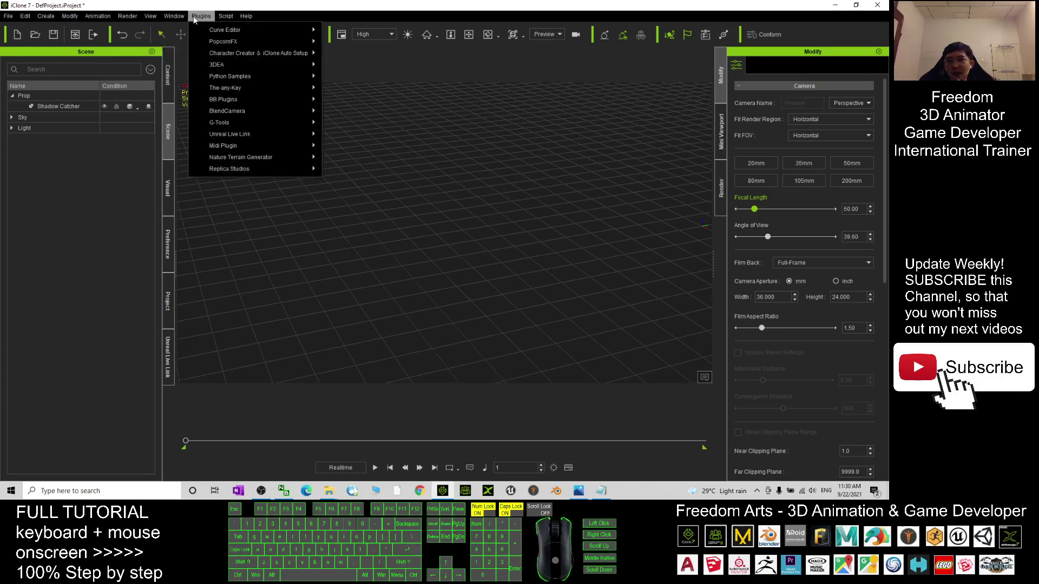
mouse_move(245, 157)
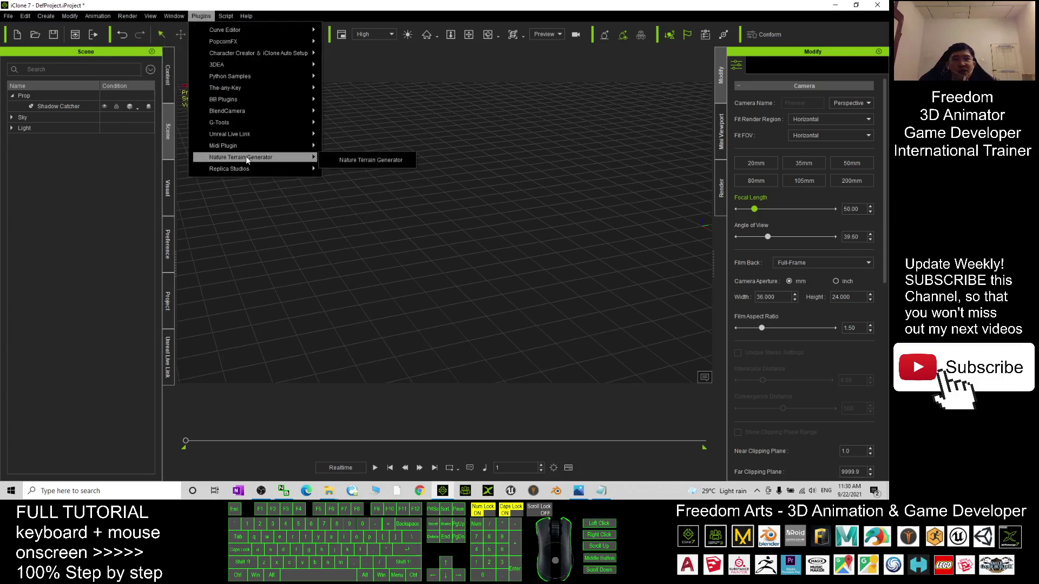
left_click(359, 161)
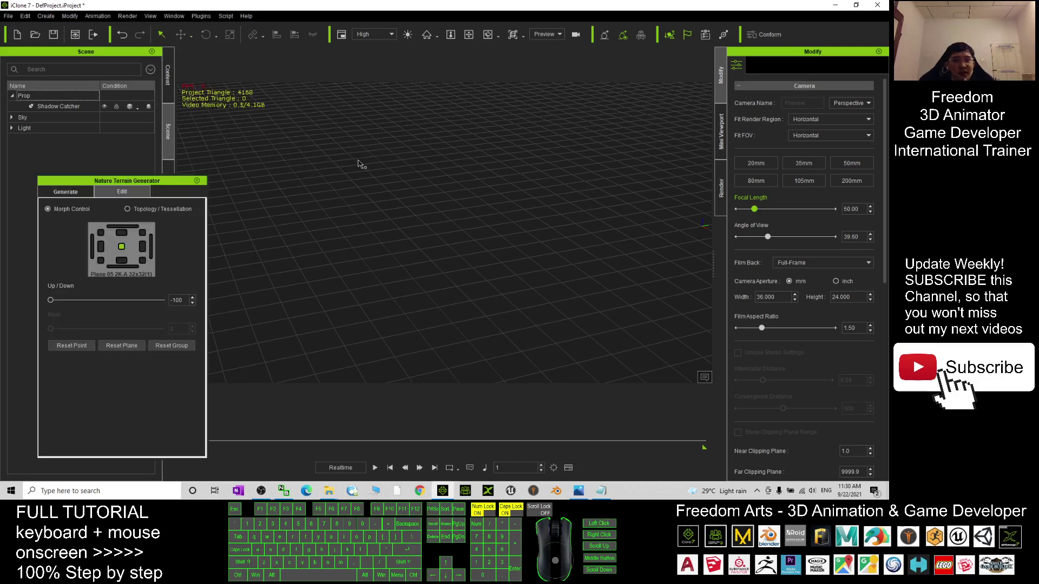
left_click_drag(145, 181, 813, 149)
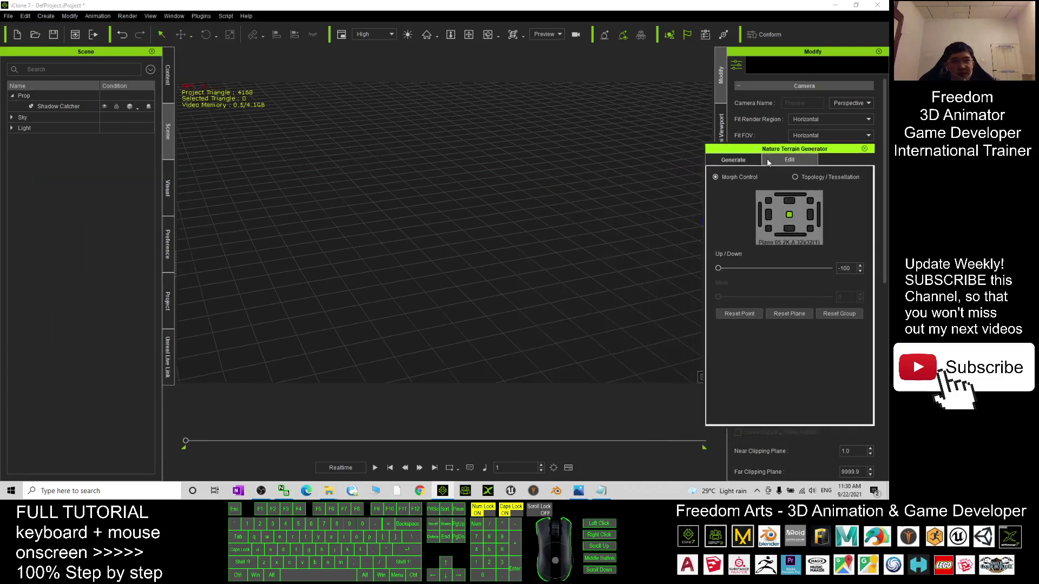
left_click(732, 160)
left_click_drag(478, 221, 514, 178)
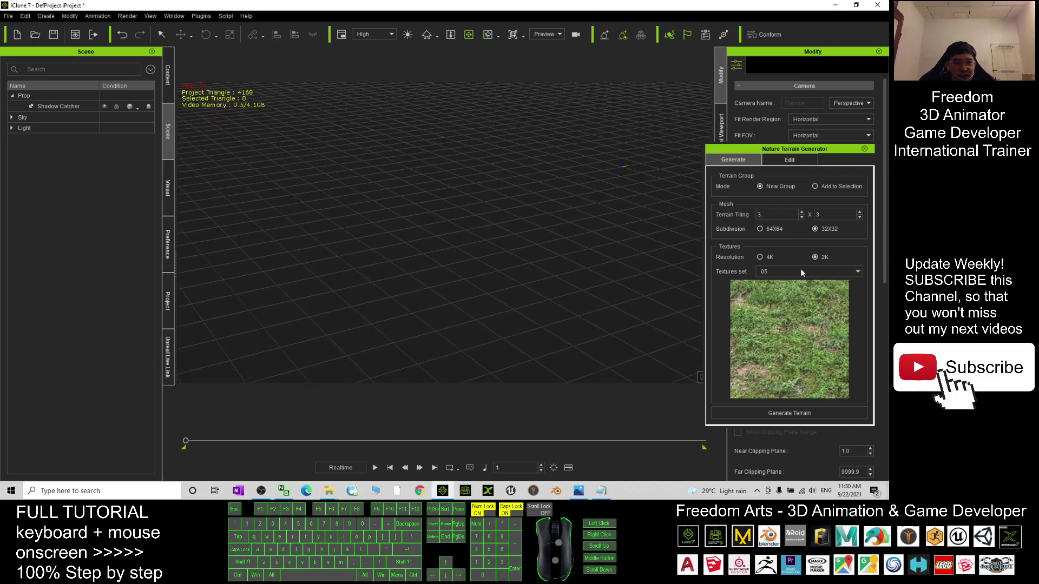
left_click(828, 230)
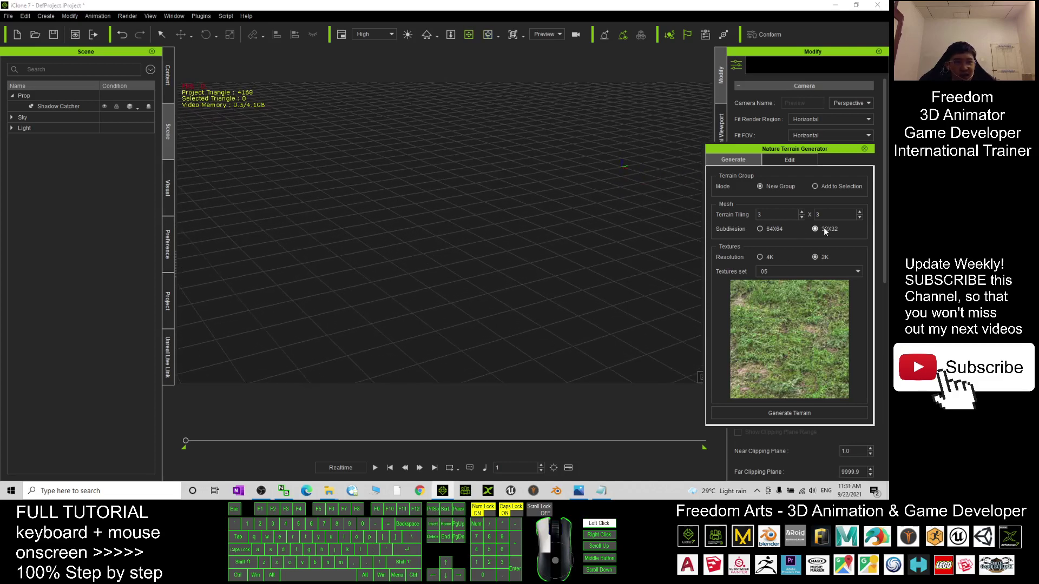
- Preview texture sets 06, 08, 09 and 21 for the new terrain
left_click(791, 271)
left_click(791, 323)
left_click(804, 272)
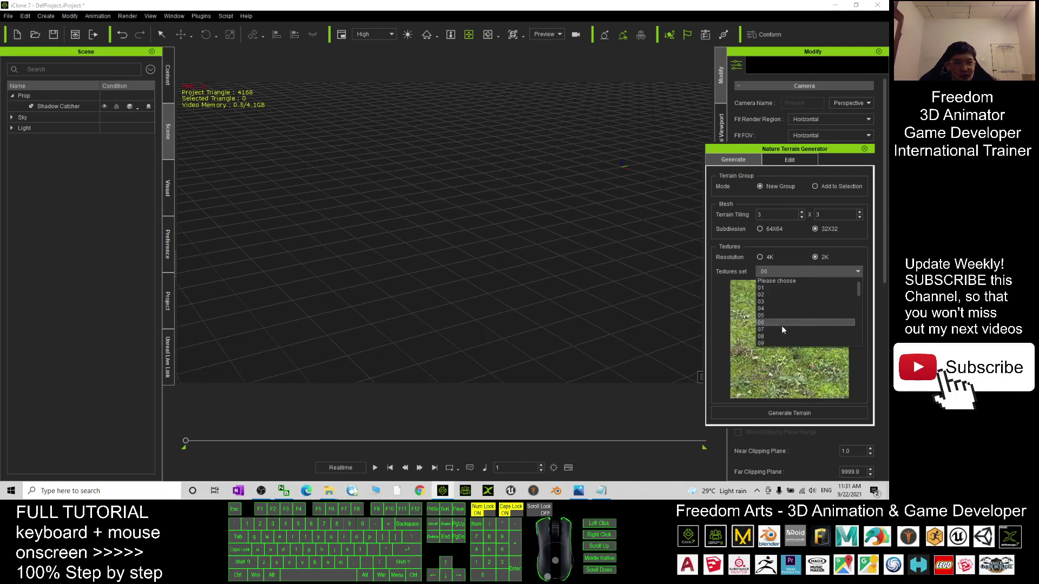
left_click(781, 336)
left_click(799, 269)
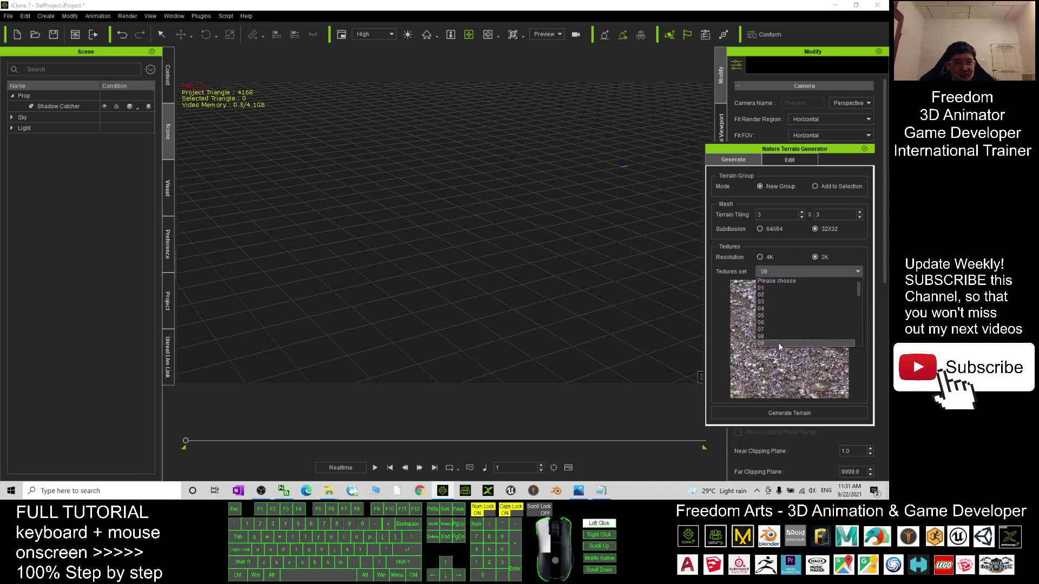
left_click(778, 342)
left_click(801, 269)
scroll(790, 303, "down", 5)
left_click(772, 320)
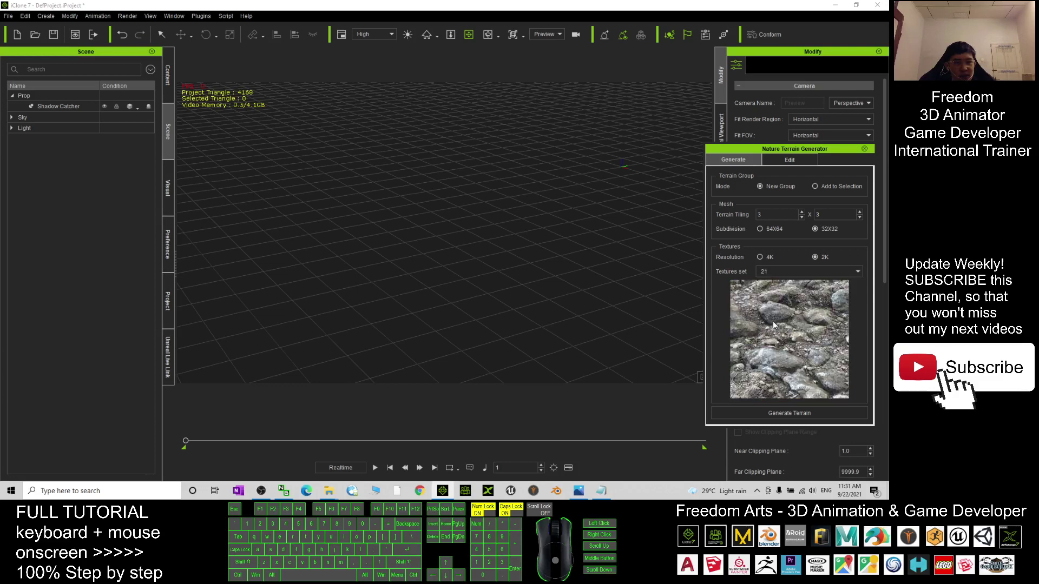
- Preview texture sets 29, 27, 25, 26 and 28 for the new terrain
left_click(796, 270)
scroll(777, 335, "down", 1)
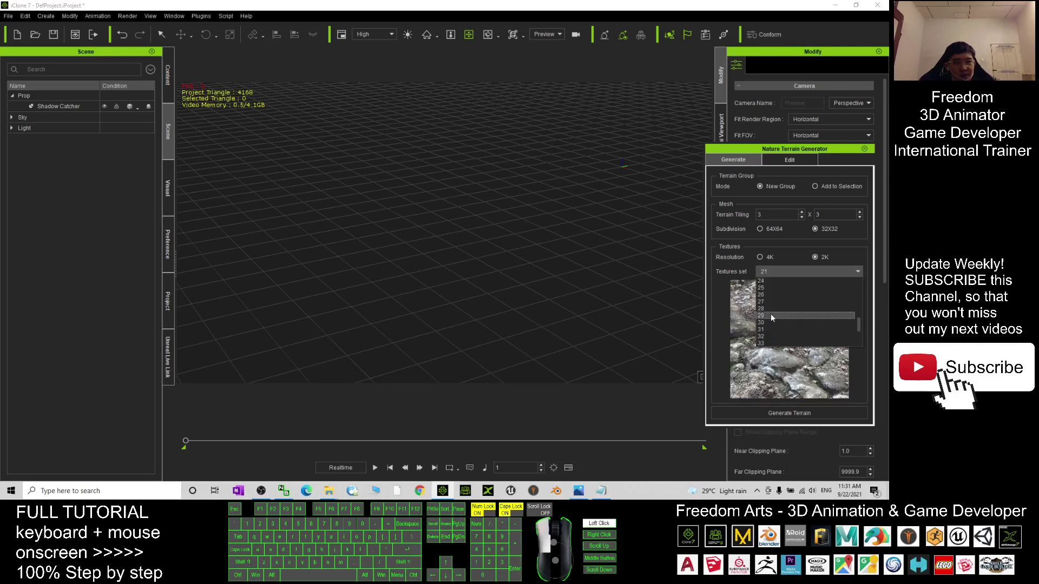
left_click(771, 316)
left_click(791, 270)
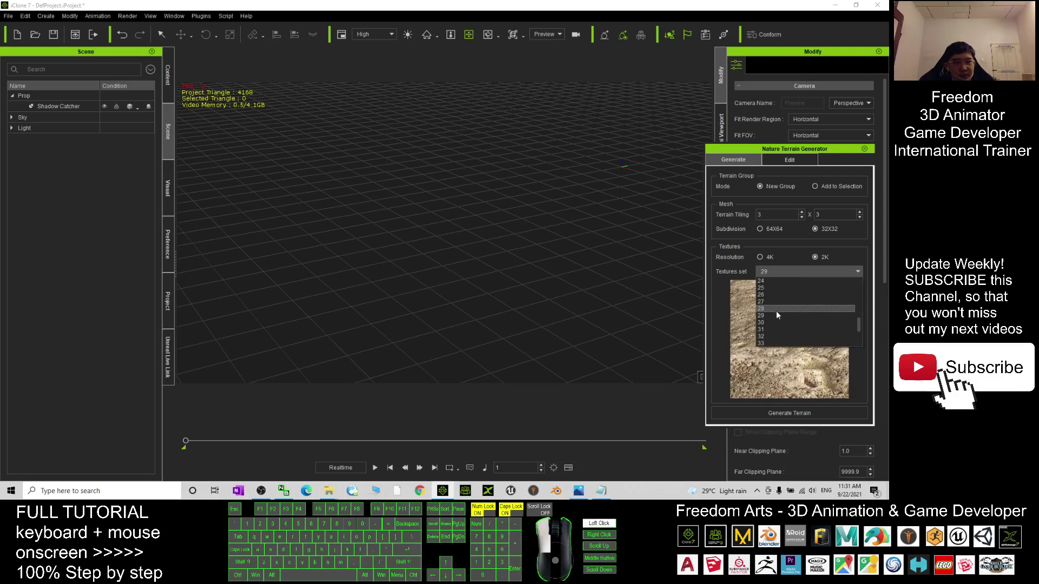
left_click(776, 311)
left_click(787, 271)
left_click(768, 300)
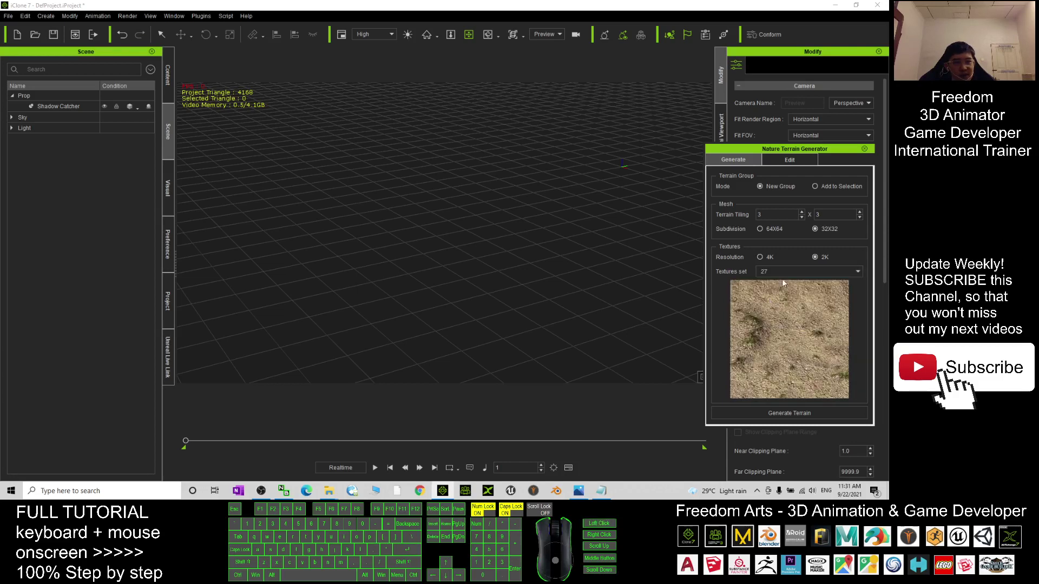
left_click(784, 269)
left_click(767, 287)
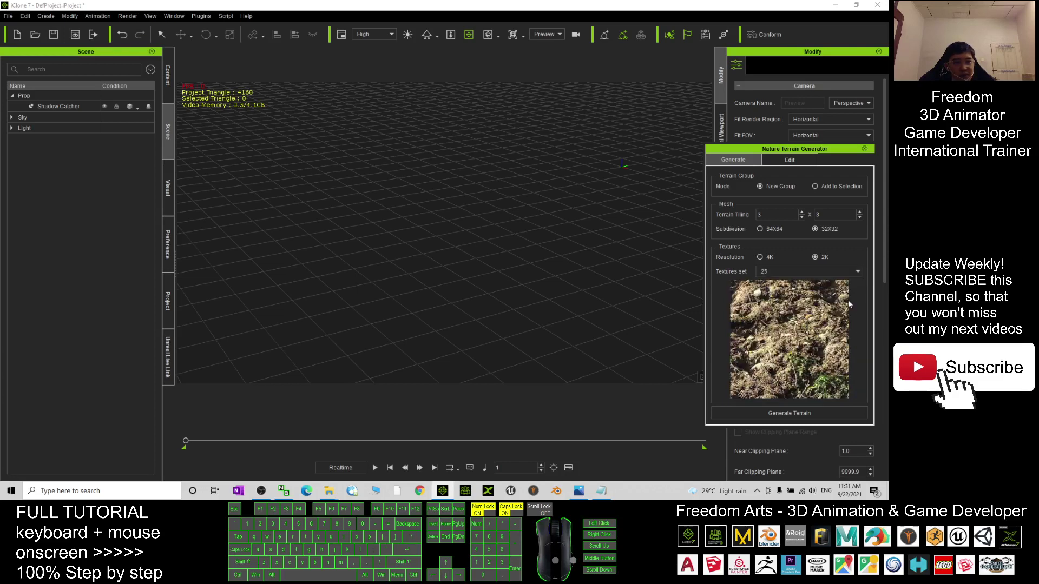
left_click(806, 271)
left_click(764, 298)
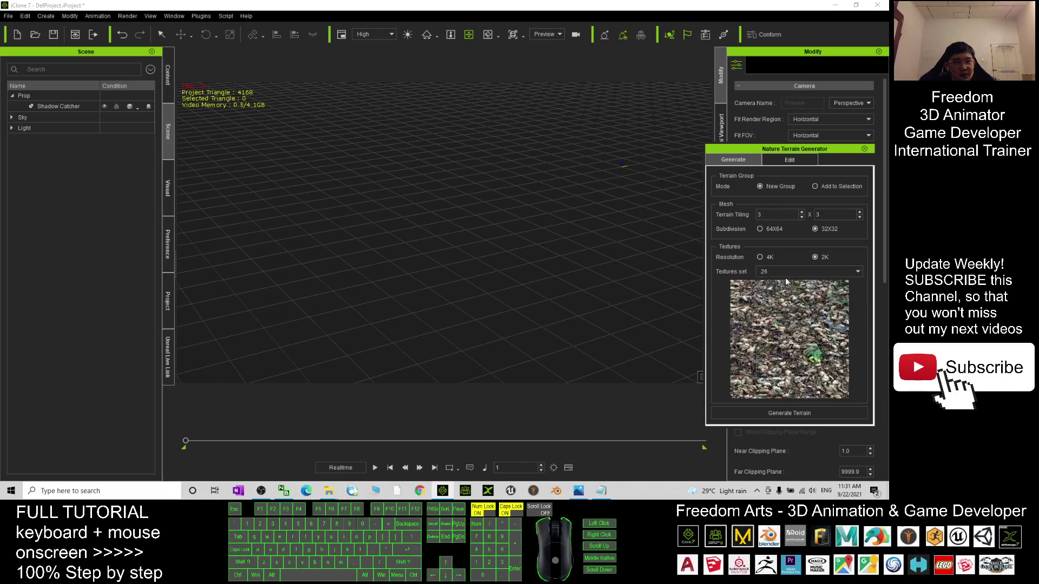
left_click(790, 272)
left_click(767, 307)
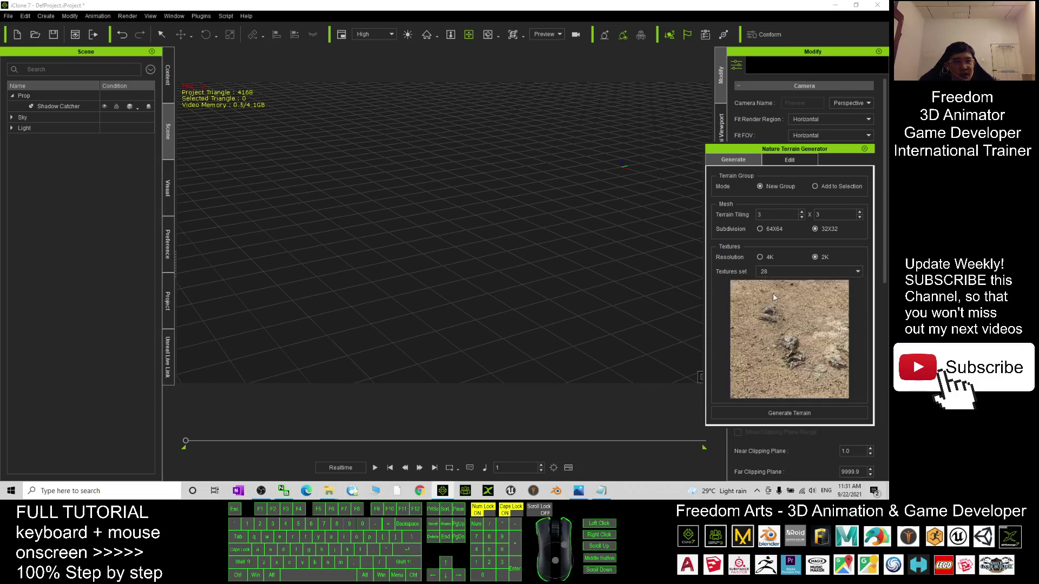
- Choose texture set 32 and generate a new 3 x 3 terrain group with 32X32 subdivision and 2K textures
left_click(786, 272)
left_click(771, 336)
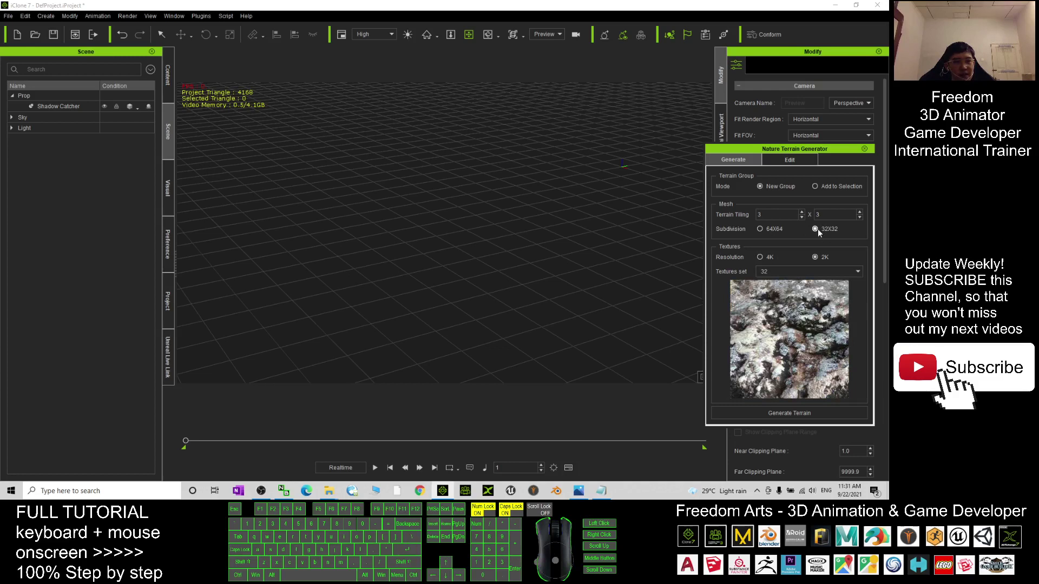
left_click(775, 414)
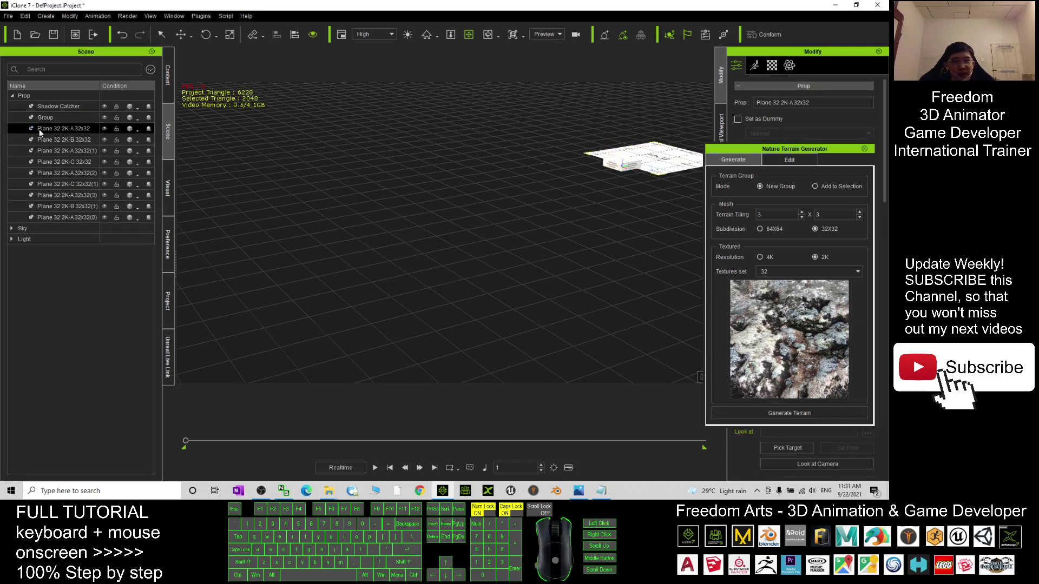
- Examine the generated rock terrain up close and from several angles, including the tile Plane 32 2K-C 32x32
scroll(441, 296, "up", 6)
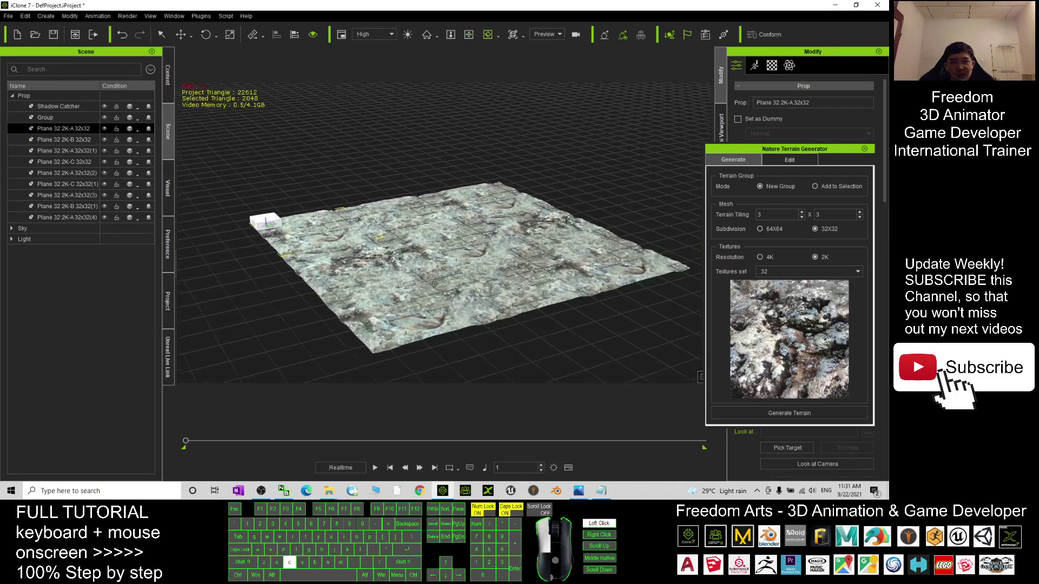
left_click_drag(441, 295, 433, 295)
scroll(433, 296, "up", 6)
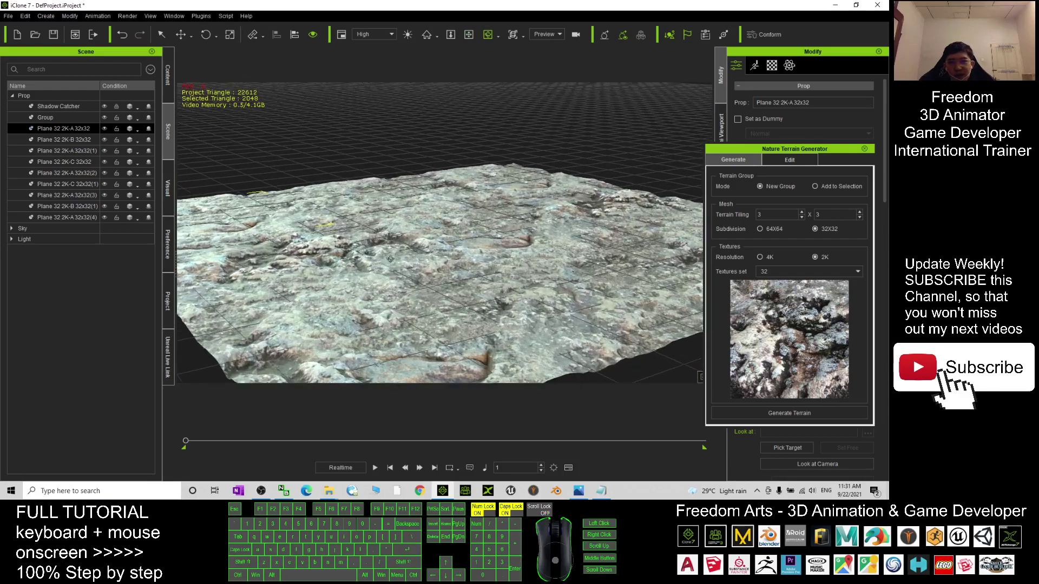
scroll(438, 205, "down", 3)
scroll(439, 205, "down", 3)
key("q")
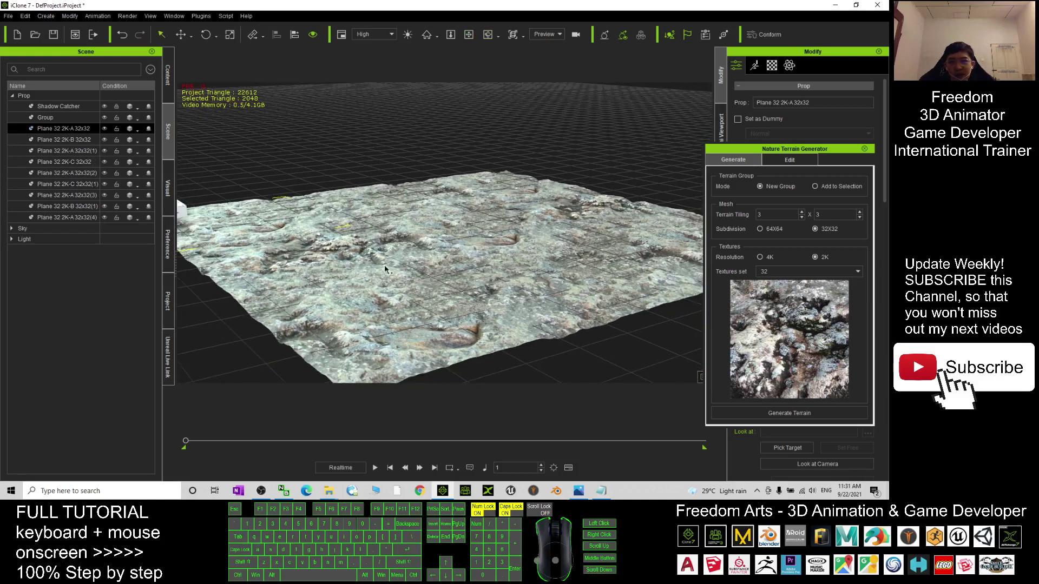
left_click(381, 257)
left_click_drag(433, 268, 482, 235)
scroll(482, 234, "up", 2)
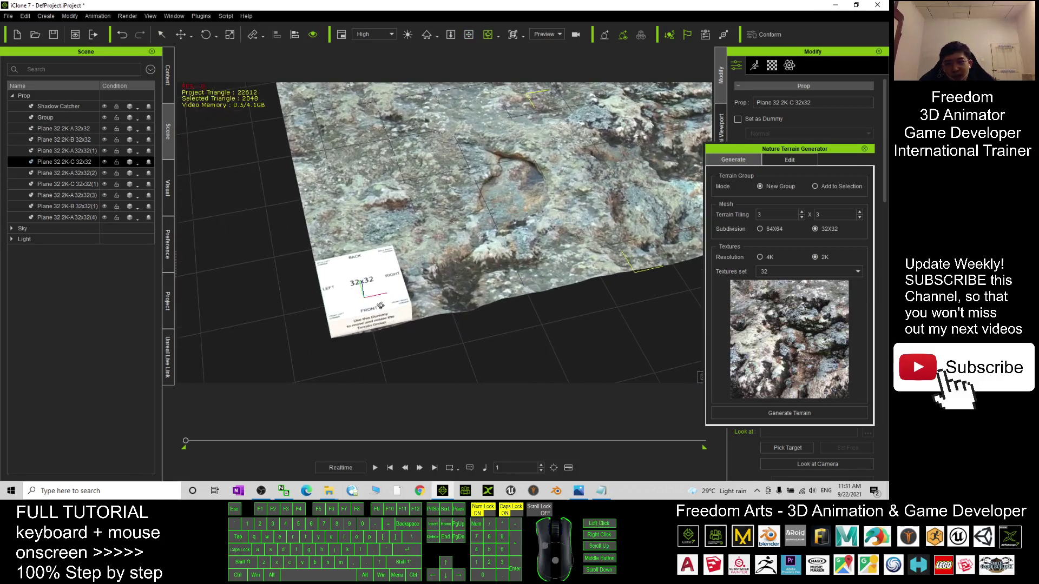
left_click_drag(381, 306, 376, 187)
- Select the tile Plane 32 2K-B 32x32 and adjust its Topology 4 to about 97
left_click(376, 187)
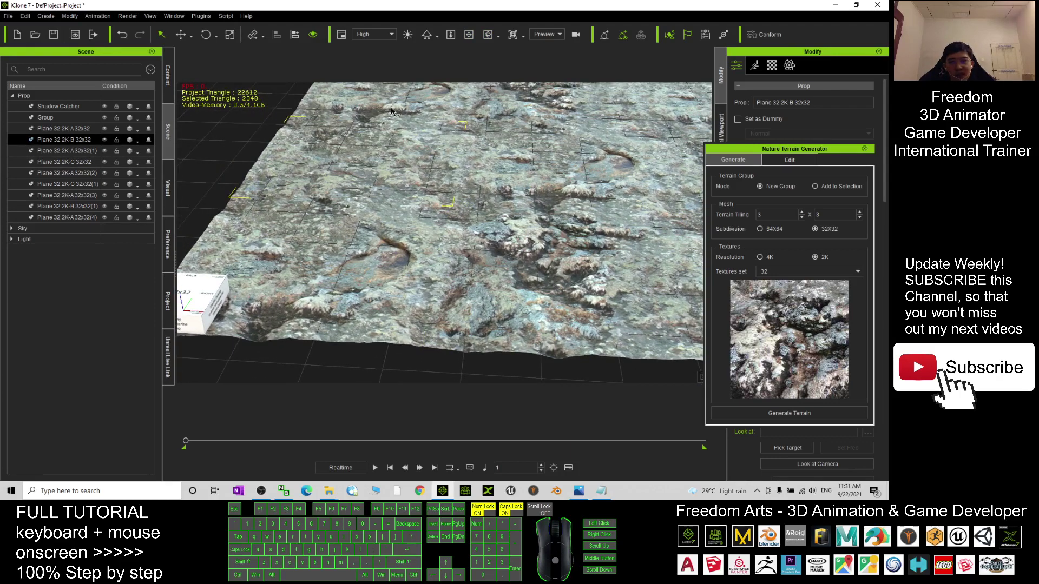
left_click(795, 160)
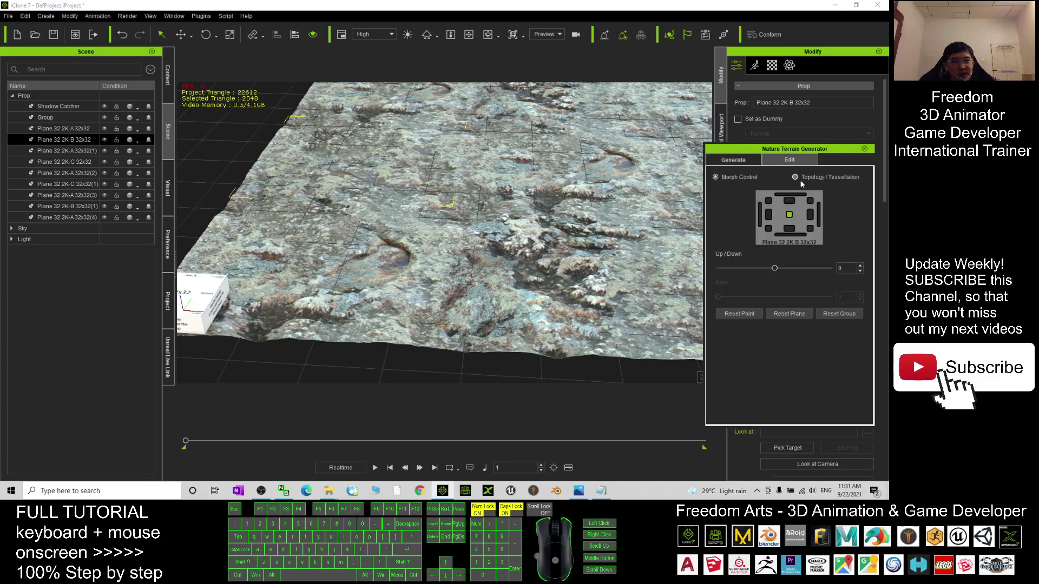
left_click(796, 177)
left_click_drag(718, 336, 680, 341)
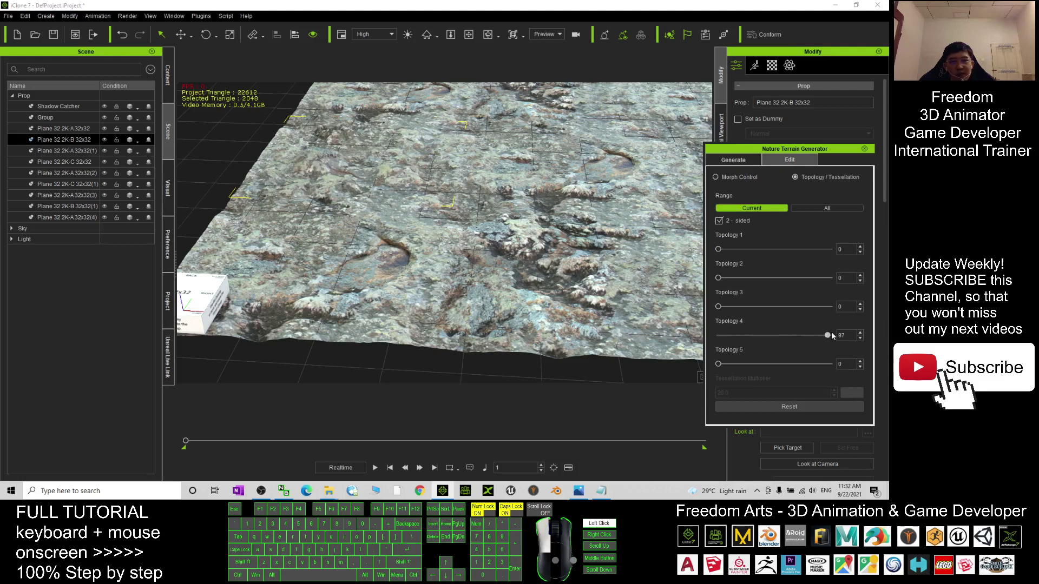
- Switch back to Morph Control and raise the centre point of the tile Plane 32 2K-B 32x32
left_click(745, 160)
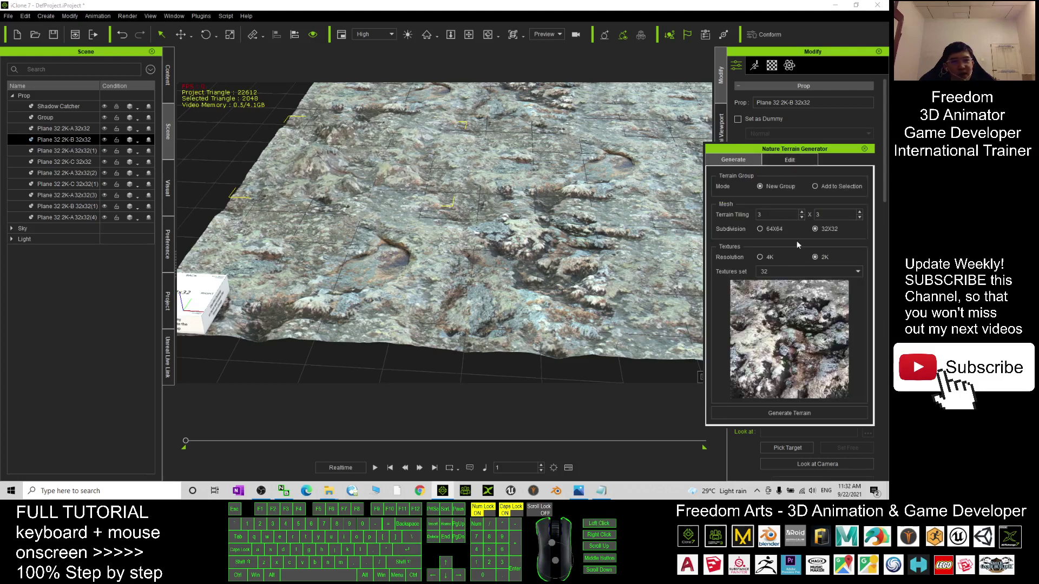
left_click(789, 160)
left_click(716, 176)
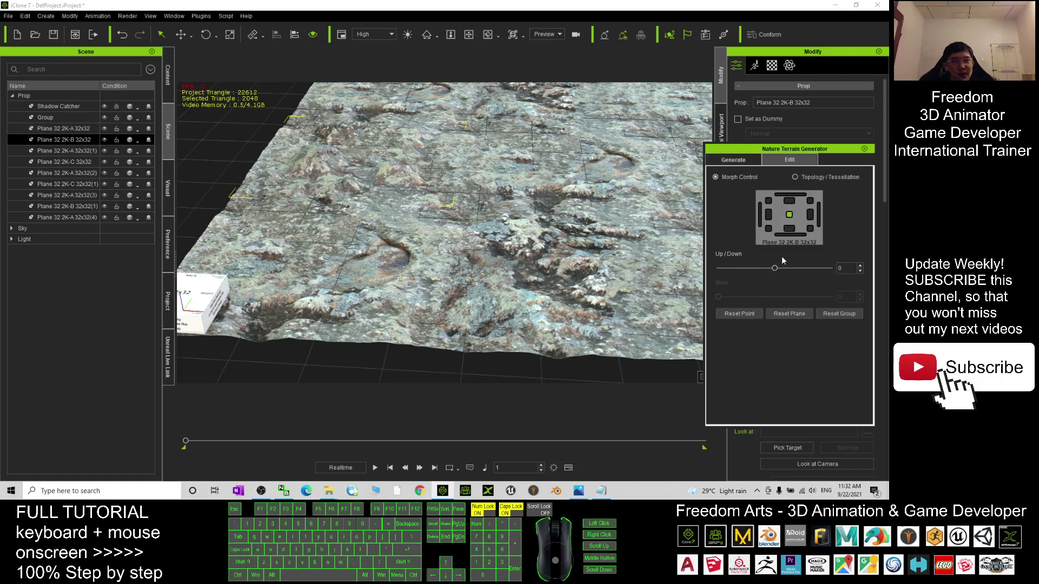
left_click_drag(774, 268, 808, 269)
- Select the tile Plane 32 2K-C 32x32 and slightly raise its morph point just above the centre
key("x")
left_click_drag(617, 232, 517, 257)
left_click(439, 287)
key("x")
left_click_drag(468, 297, 509, 284)
key("c")
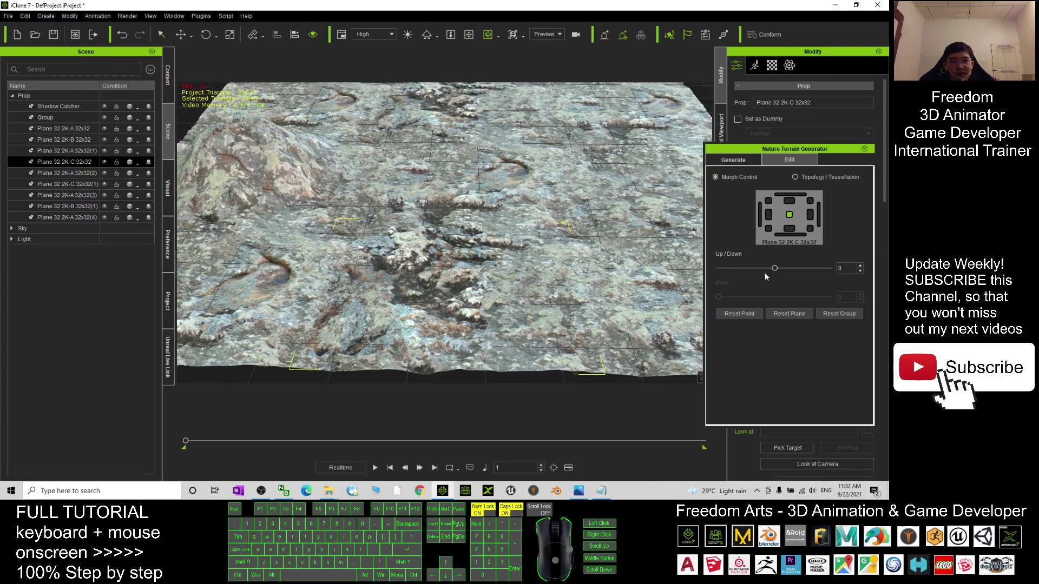
left_click(790, 206)
left_click_drag(773, 267, 787, 268)
- Set Topology 5 to 100 on the tile Plane 32 2K-C 32x32 and check the reshaped surface
left_click(795, 177)
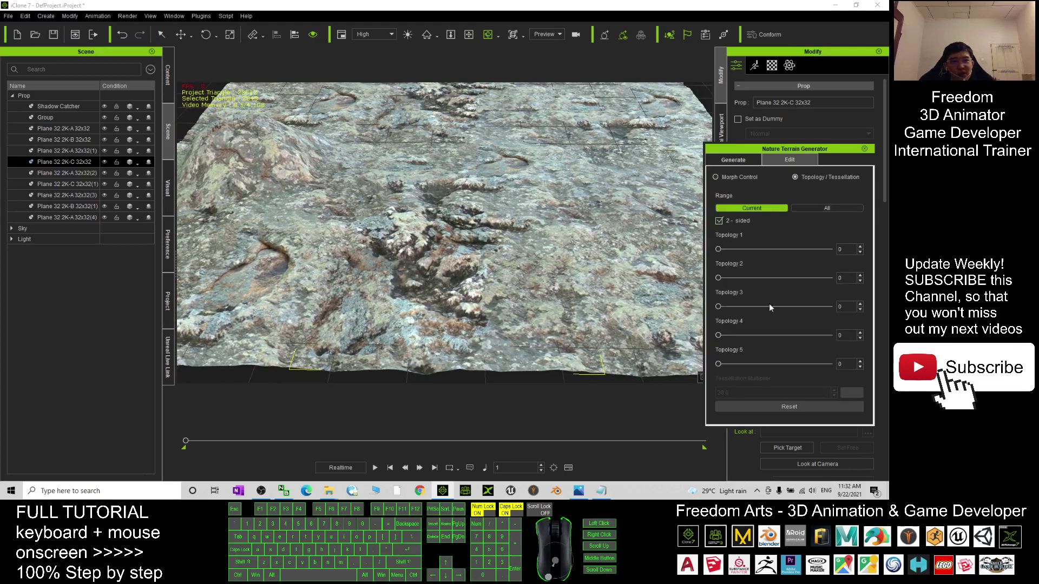
left_click_drag(717, 363, 830, 364)
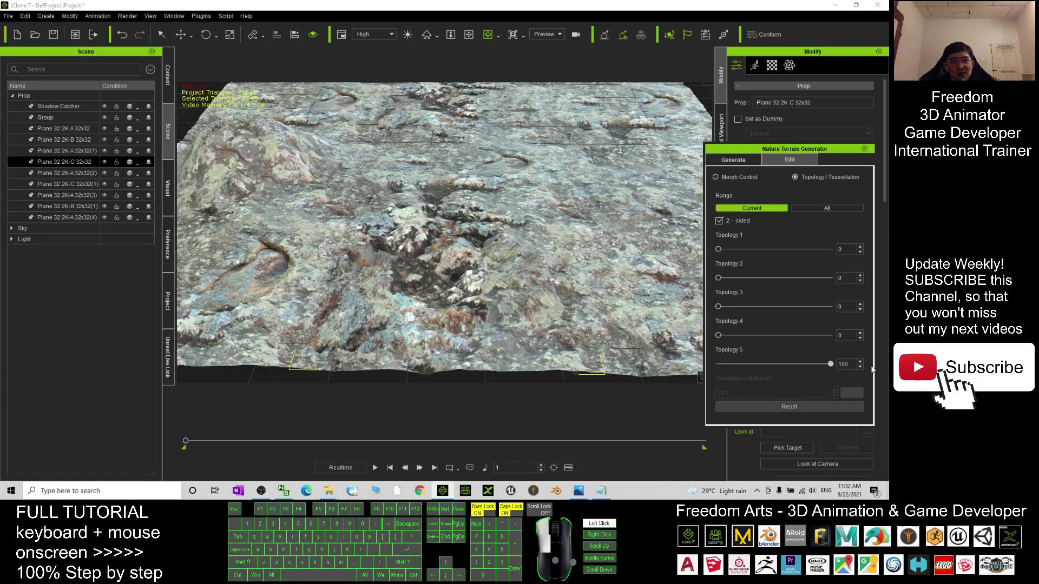
scroll(430, 339, "down", 3)
left_click_drag(430, 339, 406, 233)
- Generate a new 3 x 3 terrain group with 32x32 subdivision, 2K resolution and texture set 02
left_click(733, 160)
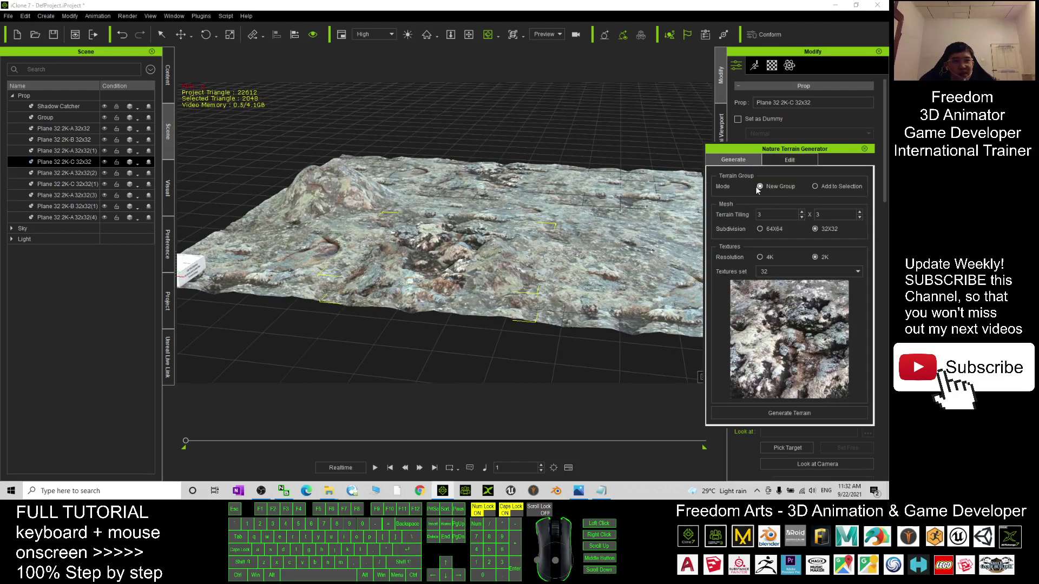
left_click(771, 271)
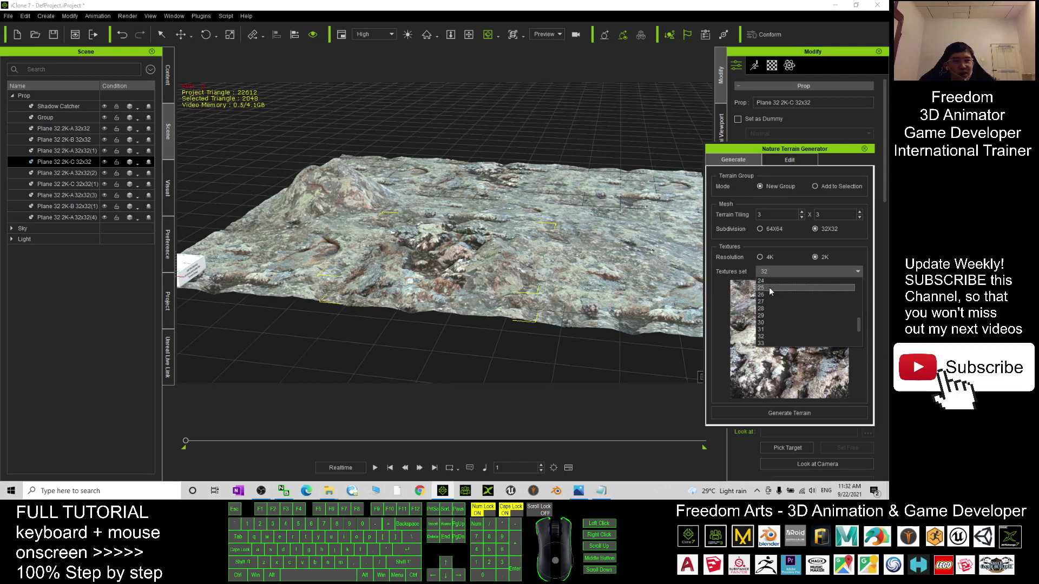
left_click(768, 287)
left_click(777, 268)
left_click(780, 290)
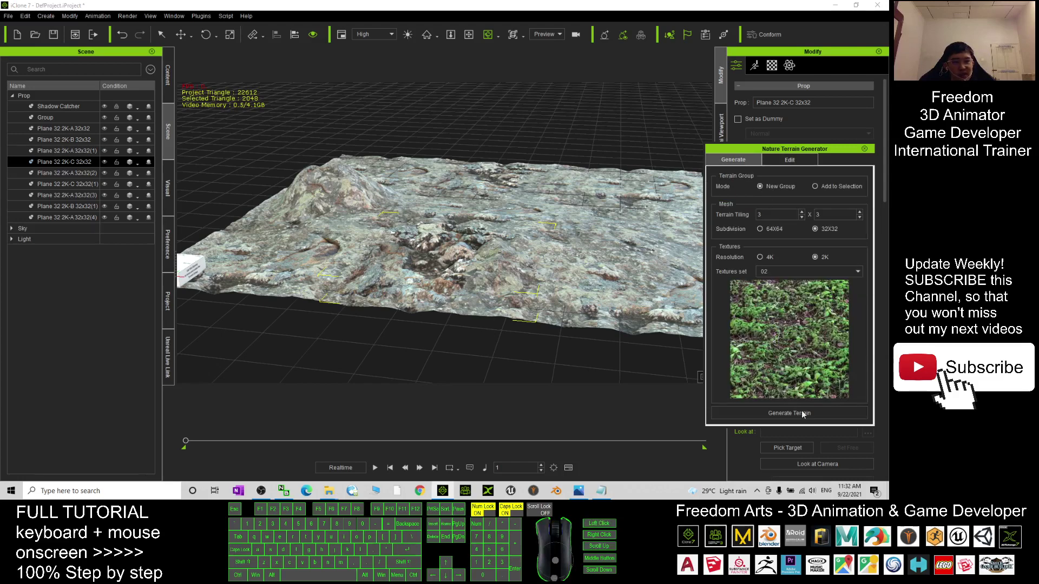
left_click(784, 413)
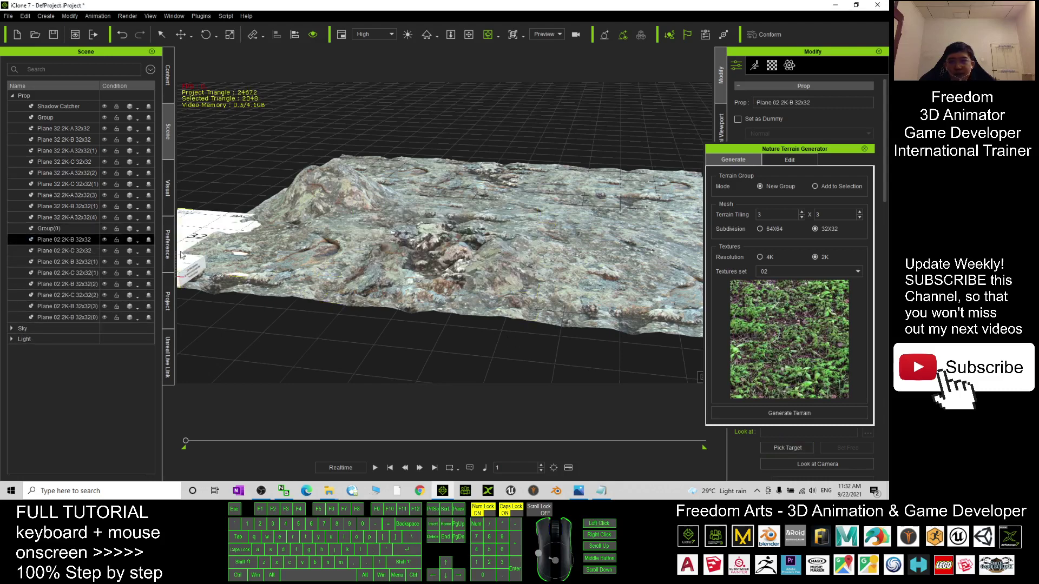
- Select the parent group of the new grass terrain and raise it slightly along the vertical axis
left_click(56, 228)
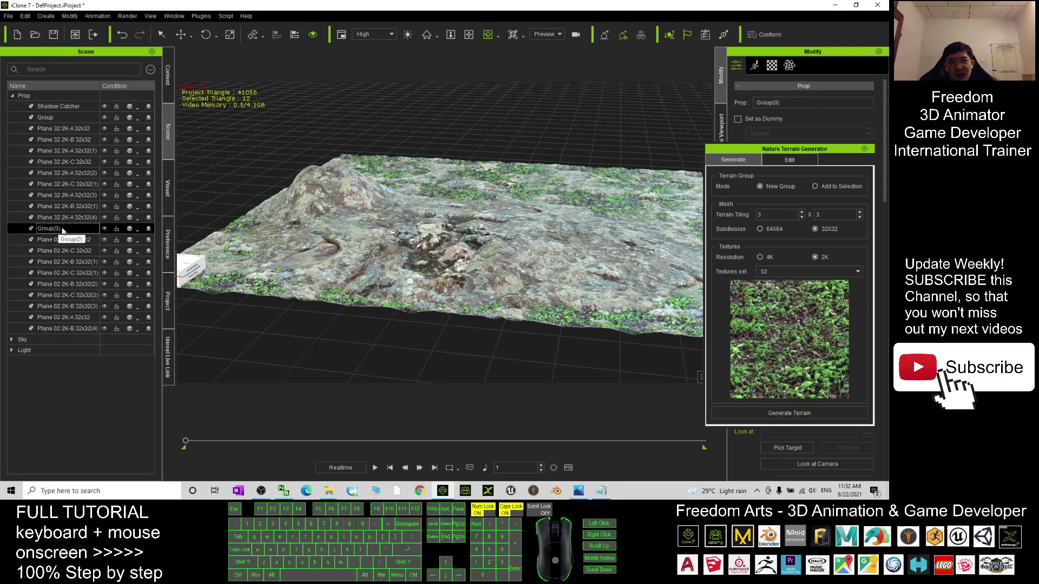
scroll(250, 262, "down", 1)
scroll(249, 263, "down", 1)
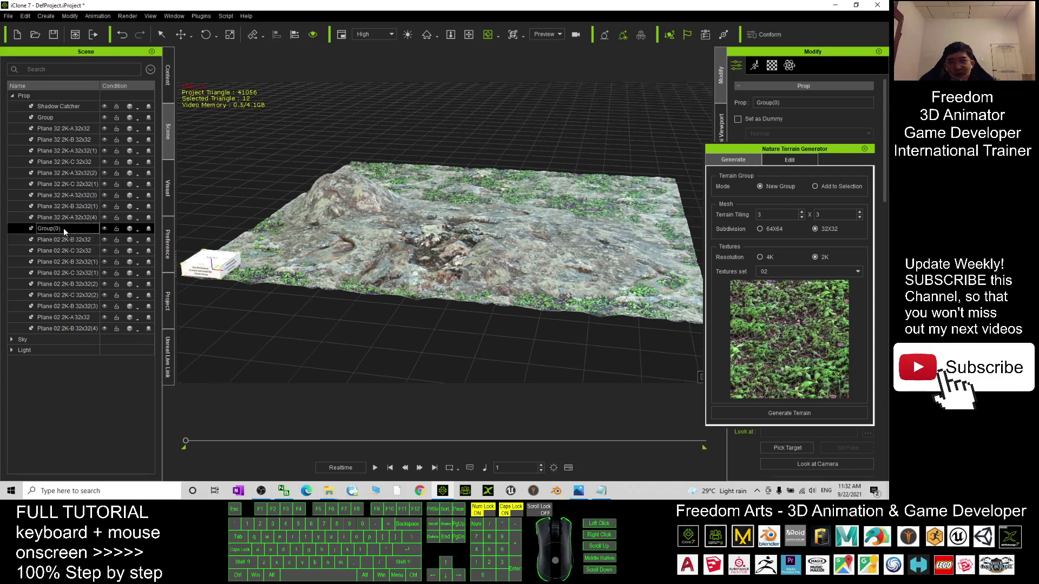
key("w")
left_click_drag(206, 218, 207, 211)
- Raise the grass terrain's group further to about 36.4 in Z so it covers more of the rock terrain
scroll(466, 248, "up", 3)
key("c")
mouse_move(466, 248)
left_mouse_down()
mouse_move(383, 296)
mouse_move(639, 292)
mouse_move(600, 262)
mouse_move(398, 279)
mouse_move(520, 281)
left_mouse_up()
key("x")
key("c")
key("x")
mouse_move(303, 276)
left_mouse_down()
mouse_move(498, 289)
mouse_move(578, 277)
left_mouse_up()
scroll(578, 277, "down", 3)
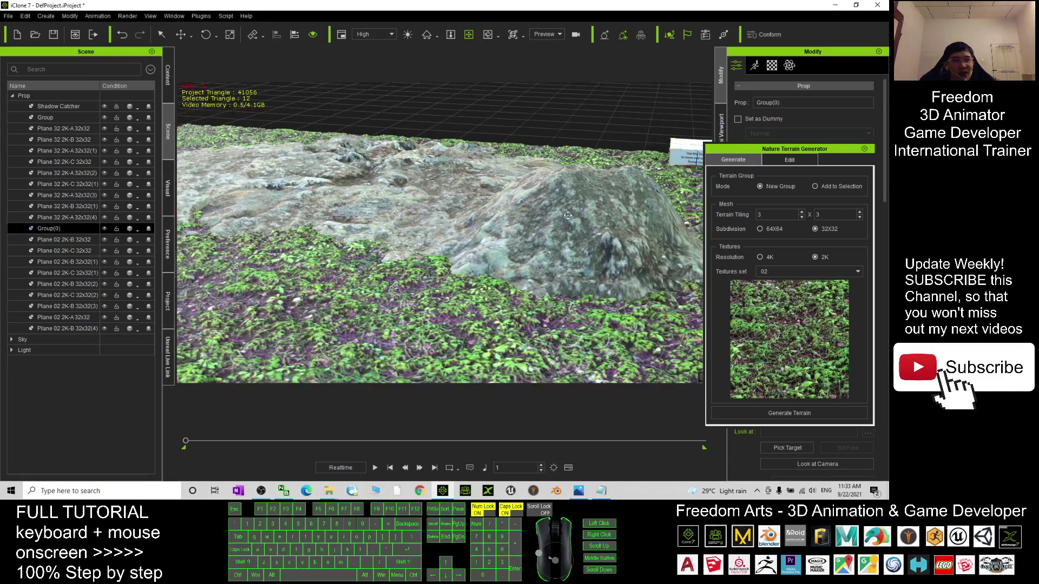
scroll(567, 216, "down", 3)
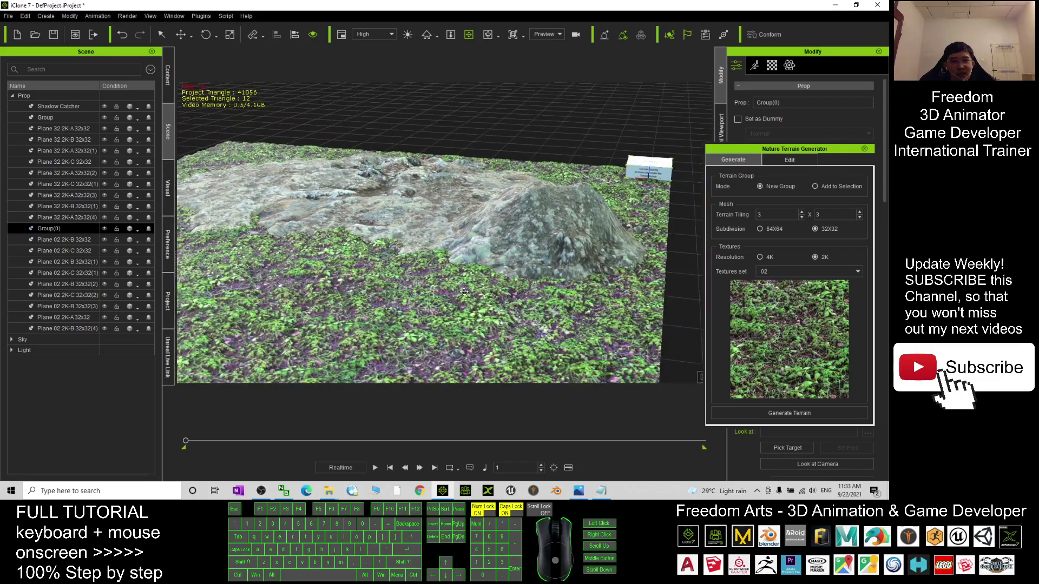
key("w")
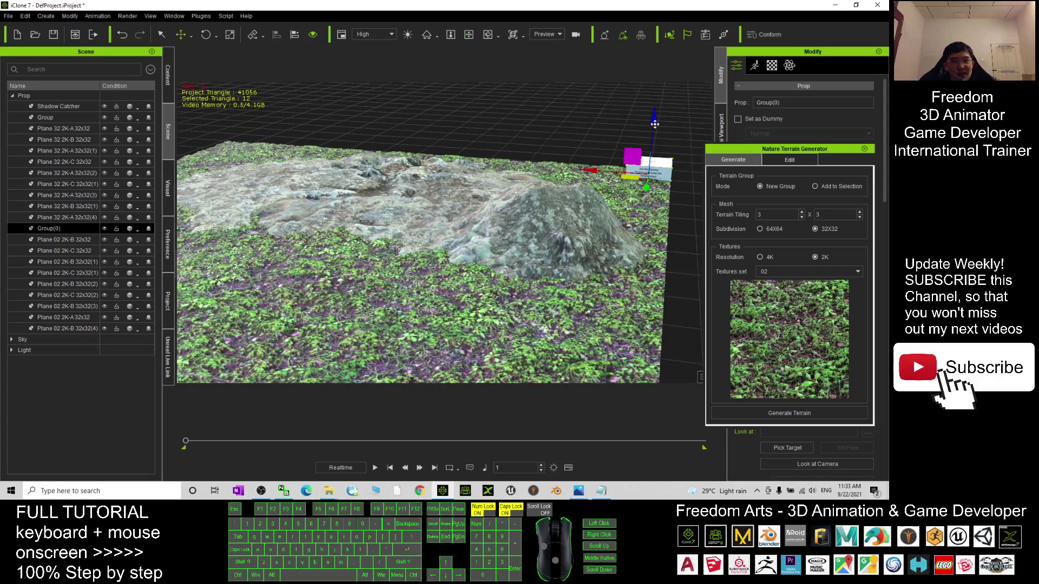
left_click_drag(655, 119, 654, 105)
- Set the grass terrain's parent group as a dummy
key("c")
left_click_drag(455, 174, 524, 261)
scroll(523, 260, "down", 2)
right_click_drag(519, 264, 312, 220)
key("x")
left_click(45, 228)
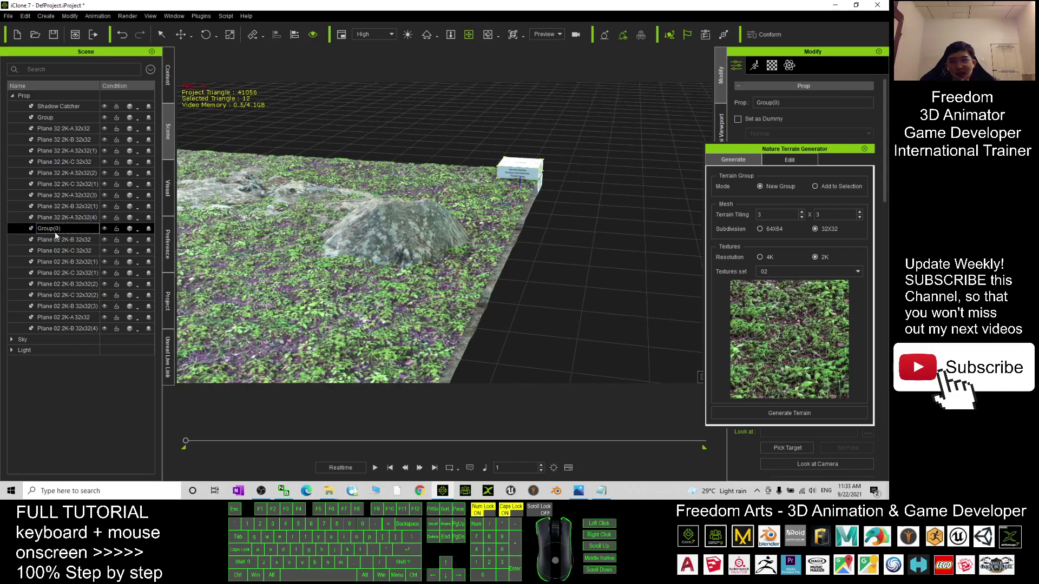
left_click(737, 118)
- Examine the blended grass and rock terrain from several angles, moving the terrain generator window aside
key("c")
left_click_drag(351, 257, 278, 236)
key("x")
scroll(407, 209, "up", 6)
scroll(408, 208, "up", 3)
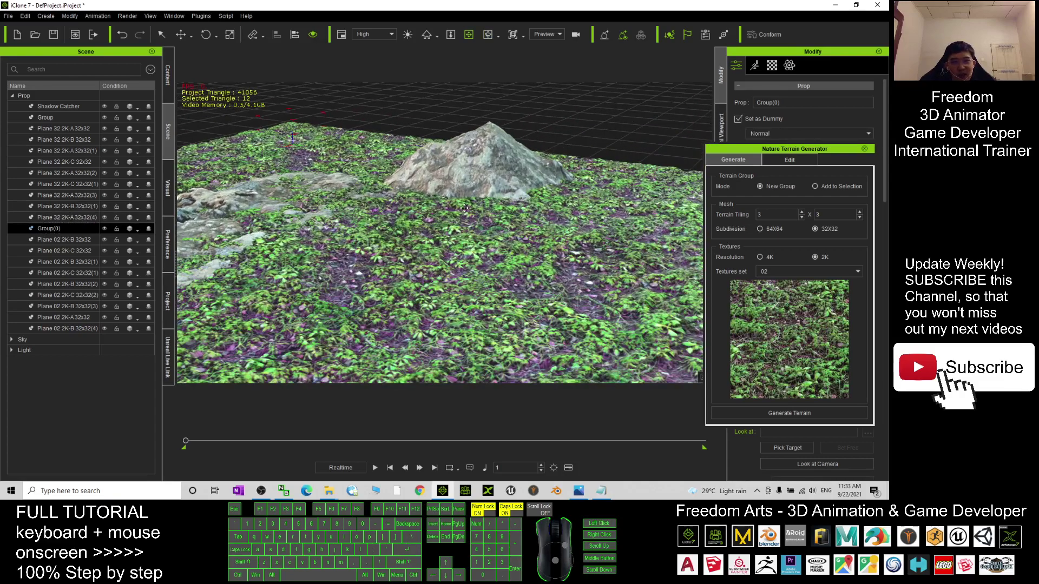
left_click_drag(477, 180, 444, 193)
scroll(443, 194, "up", 2)
scroll(428, 217, "down", 3)
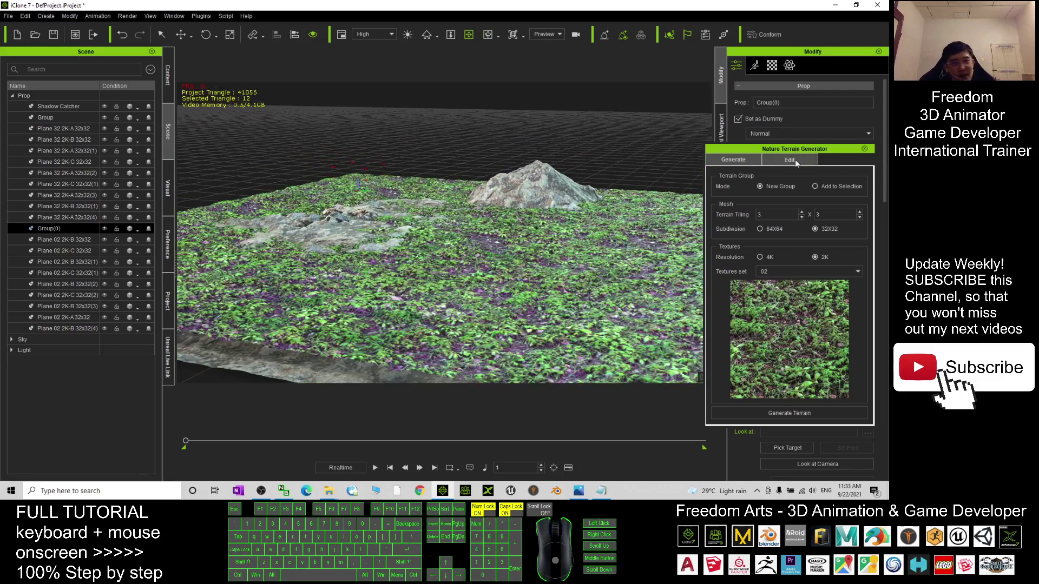
left_click_drag(796, 149, 714, 140)
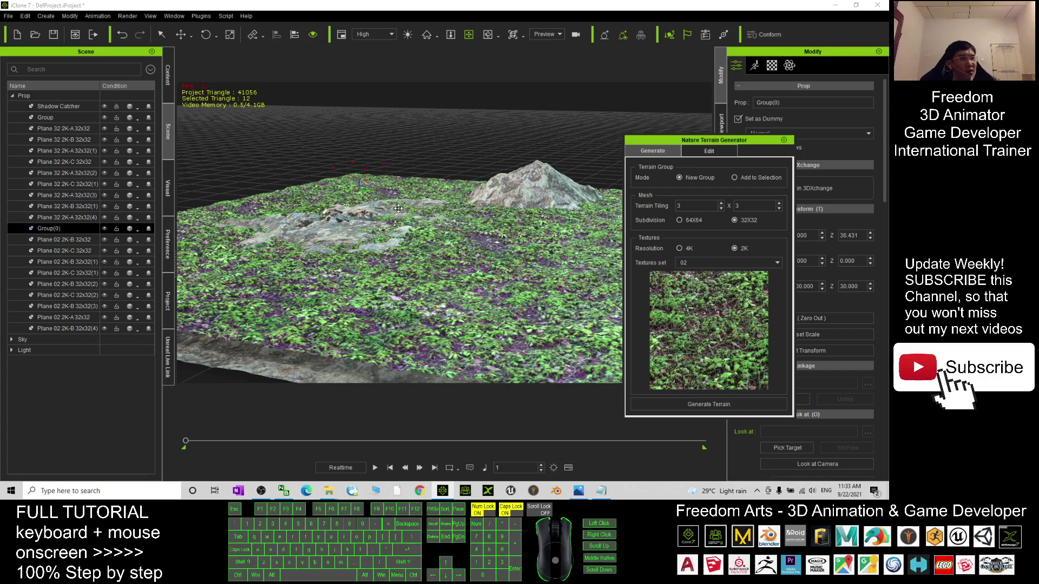
left_click_drag(427, 209, 424, 305)
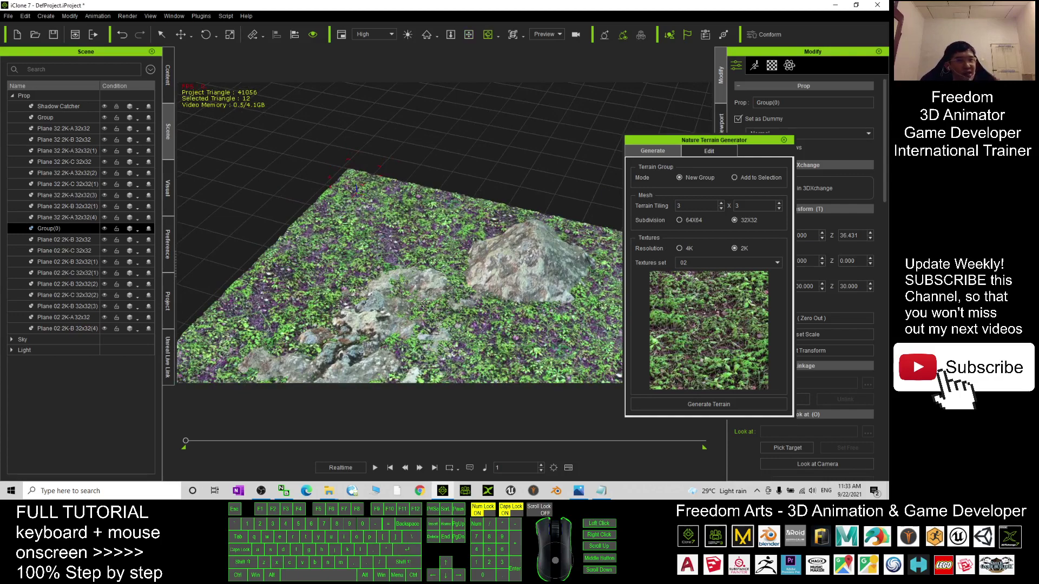
left_click_drag(461, 364, 435, 198)
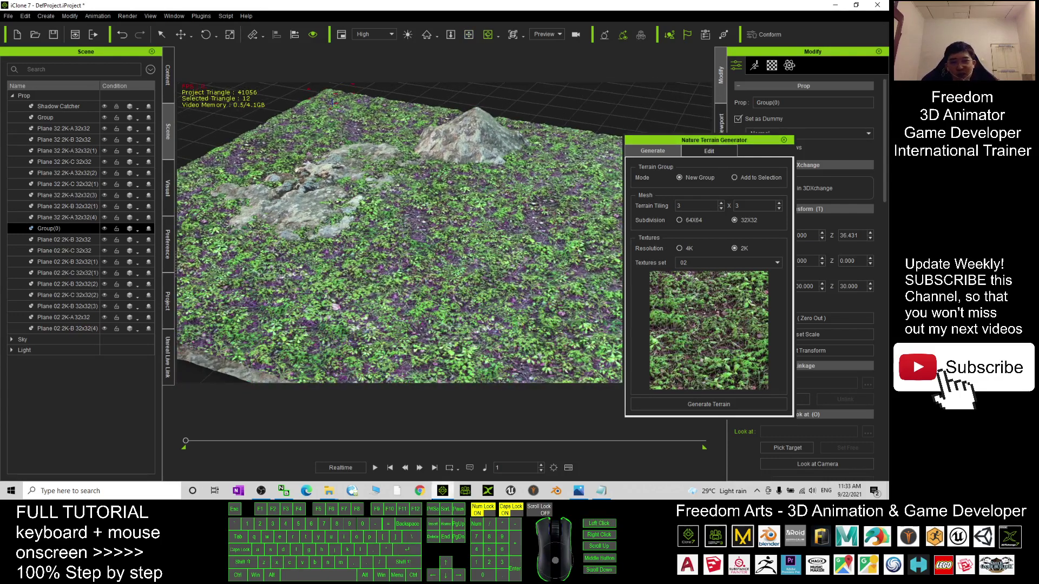
- Switch to Photos to view the cover image cover.jpg and return to iClone 7
left_click(420, 491)
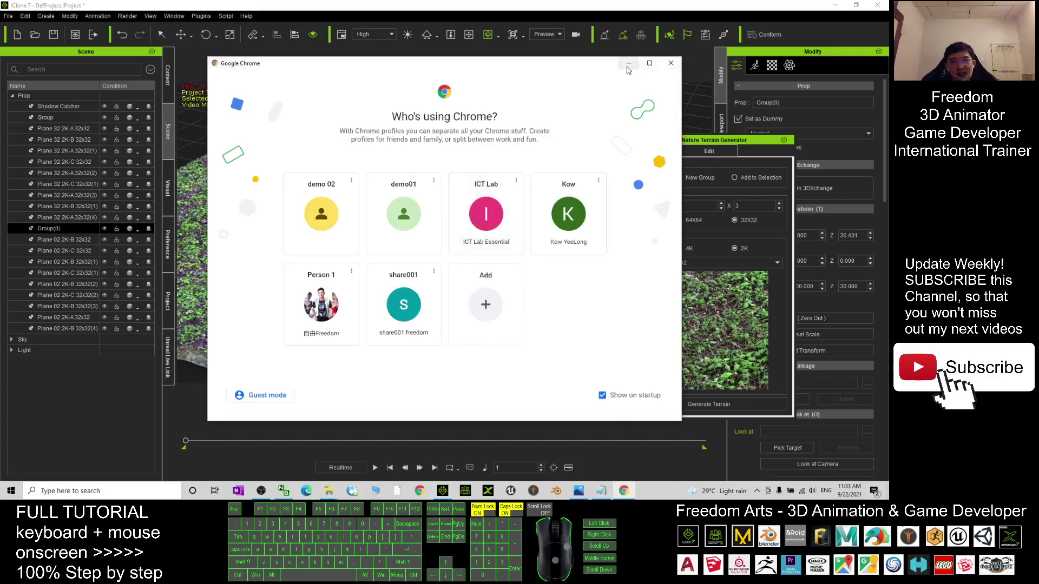
left_click(627, 63)
left_click(579, 492)
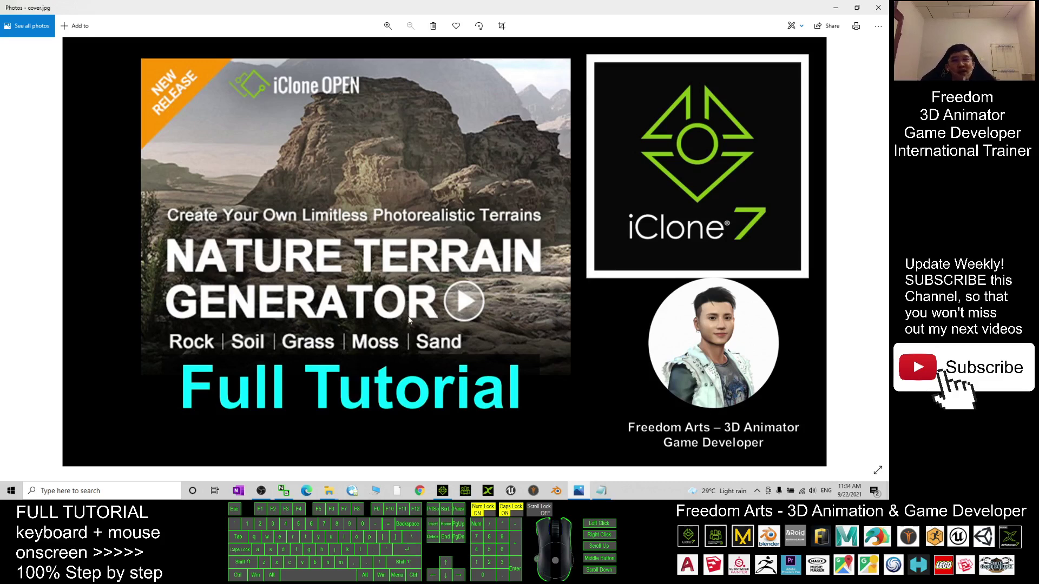
left_click(442, 490)
- Examine the rocky mound and exposed rocks of the combined terrain at closer range
scroll(408, 313, "up", 2)
left_click_drag(408, 313, 433, 189)
scroll(434, 188, "up", 3)
scroll(433, 188, "up", 5)
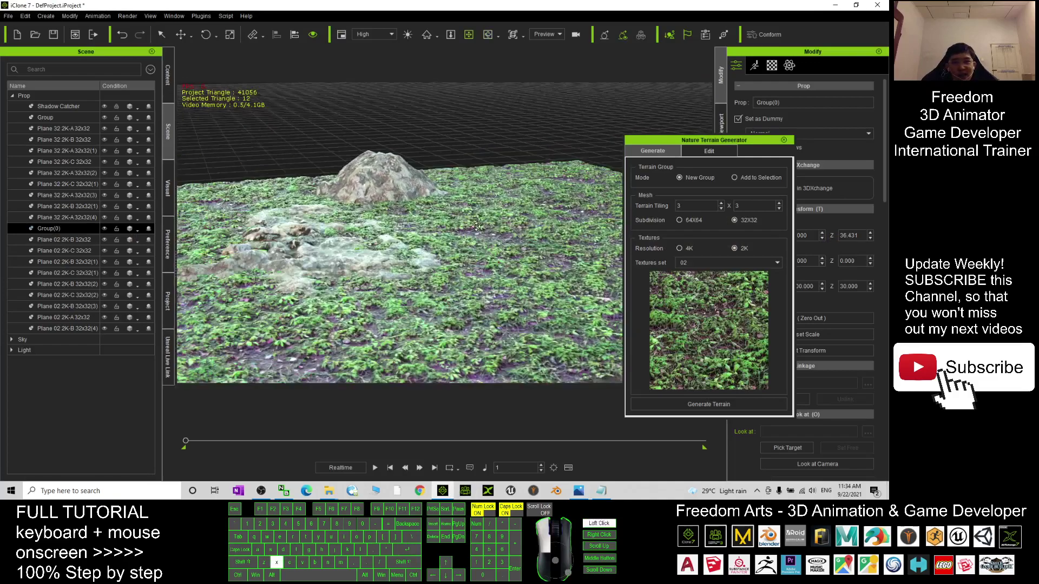
left_click_drag(479, 266, 489, 211)
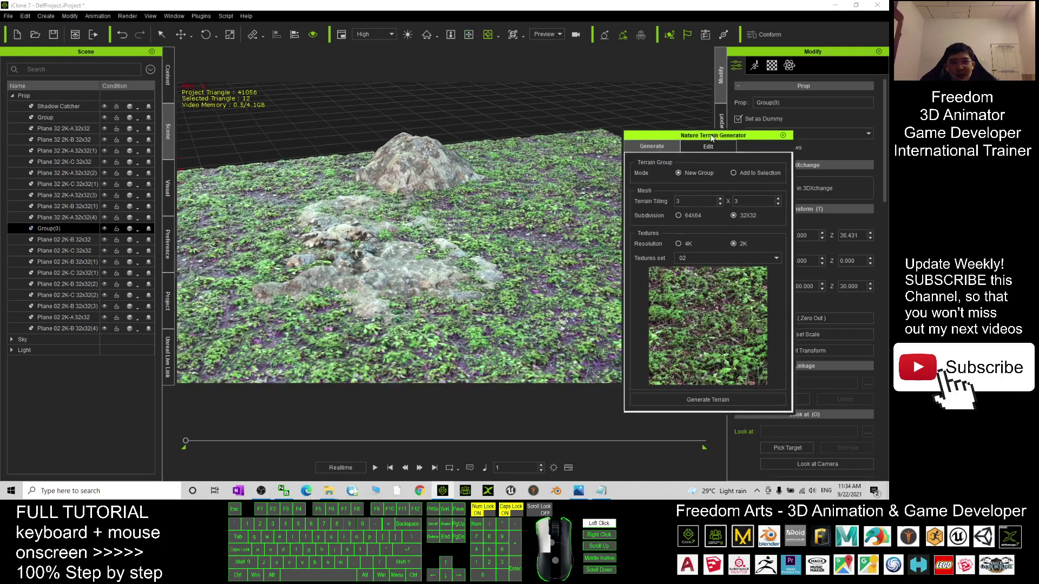